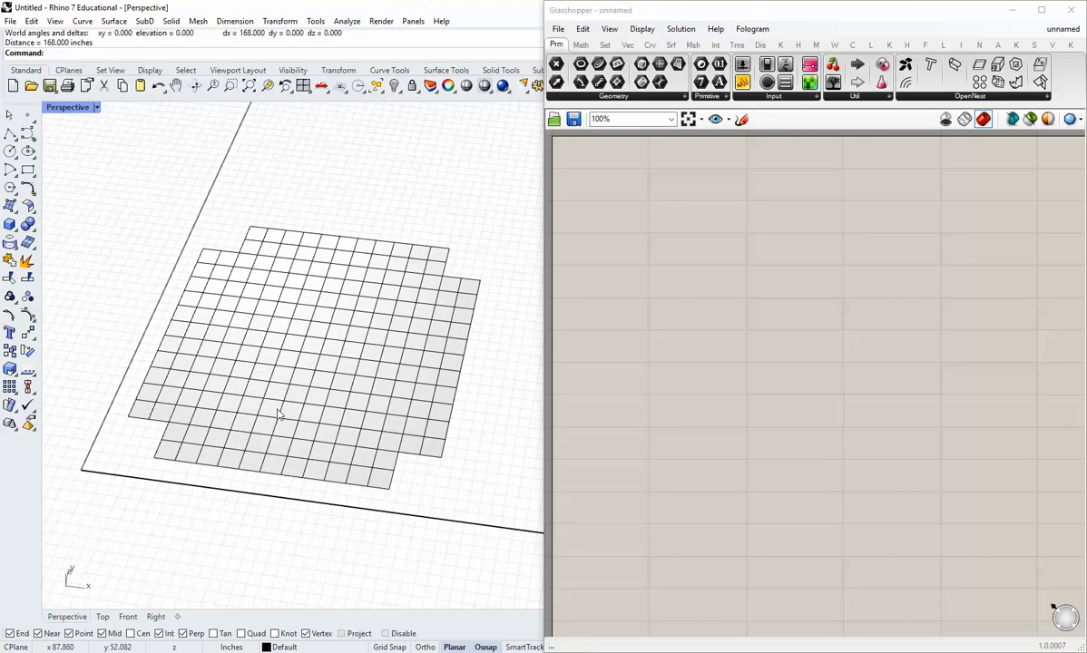
scroll(278, 414, up, 2)
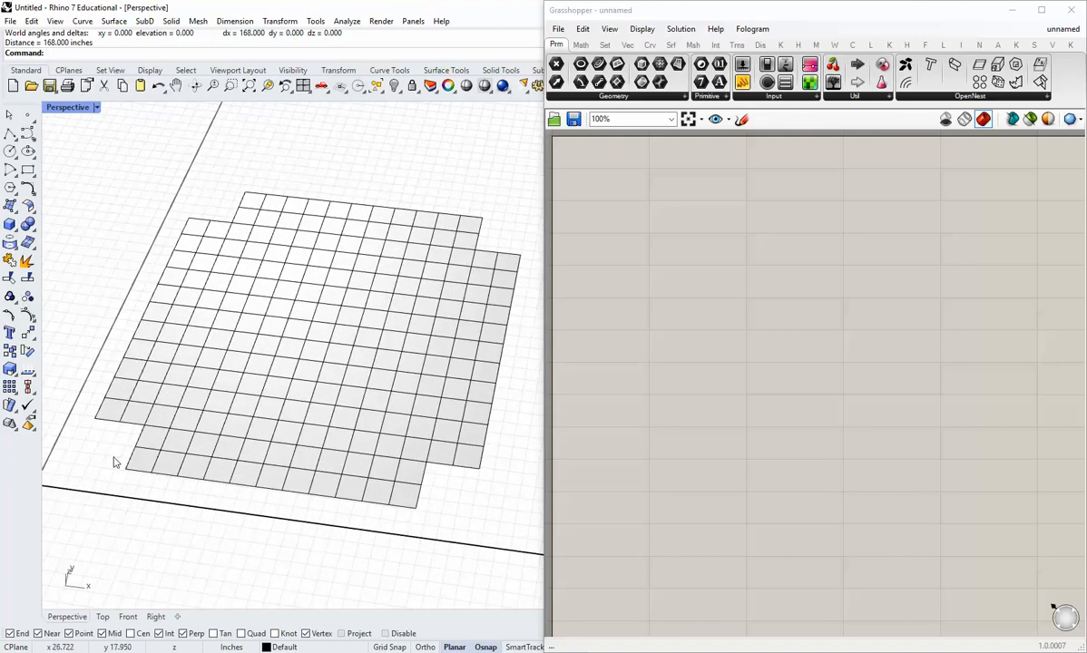
shift+right_drag(251, 445, 231, 431)
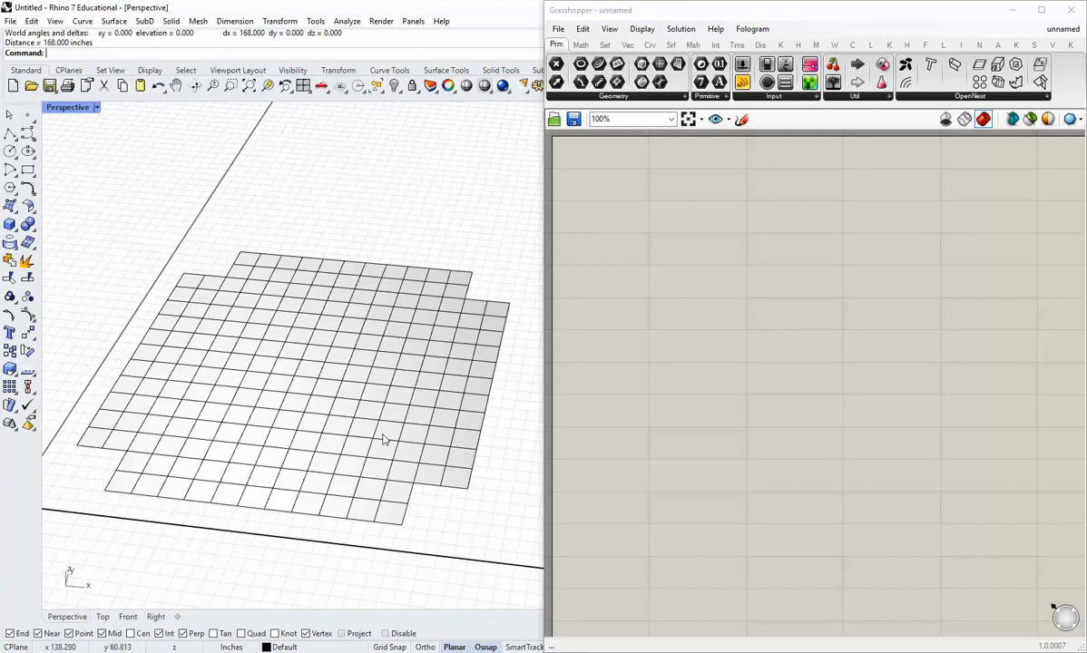
right_drag(373, 470, 128, 439)
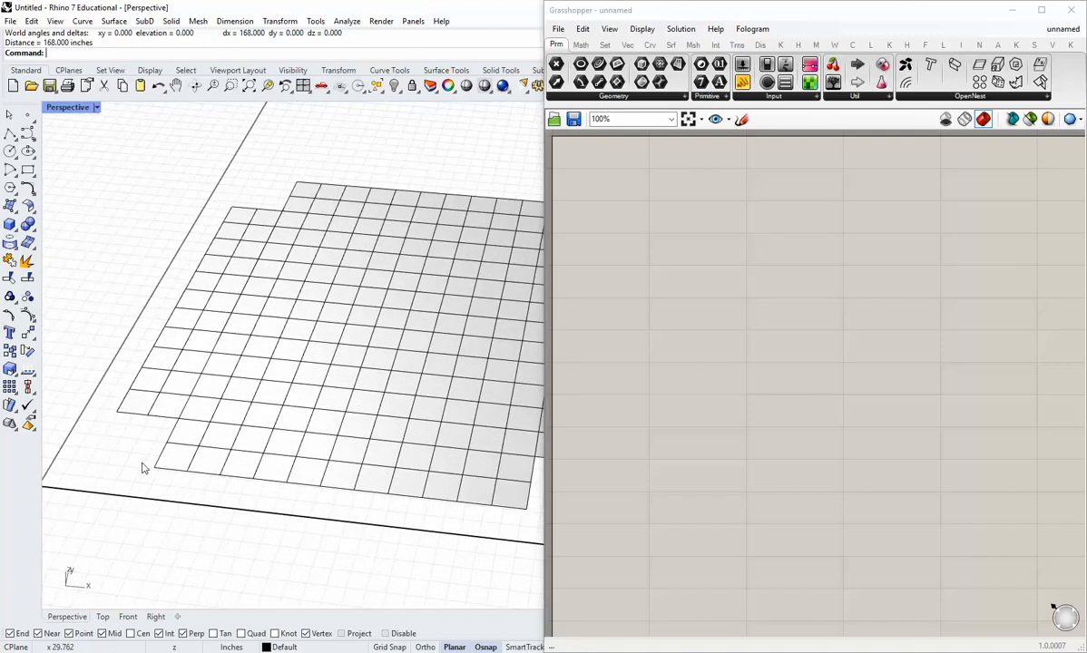
scroll(132, 453, down, 2)
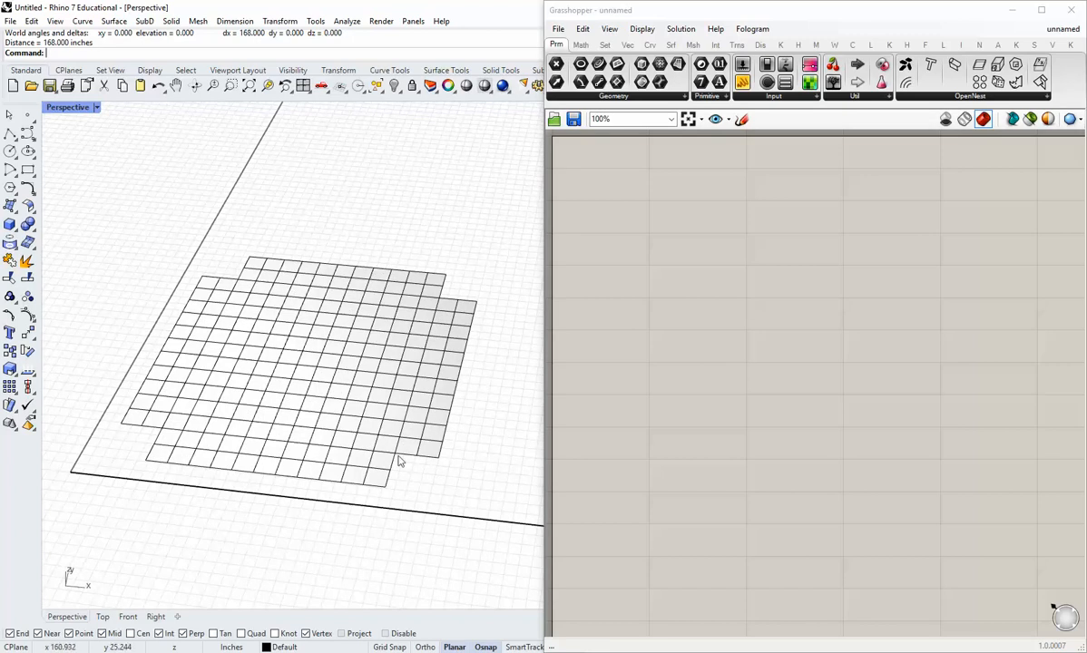
scroll(364, 454, up, 4)
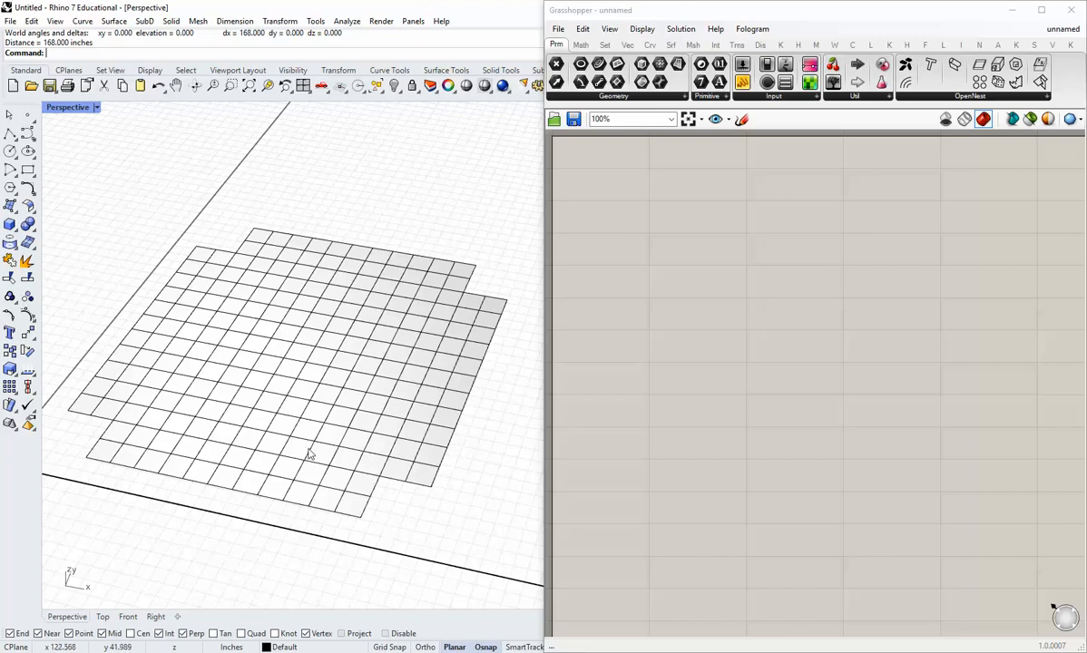
shift+right_drag(256, 411, 289, 400)
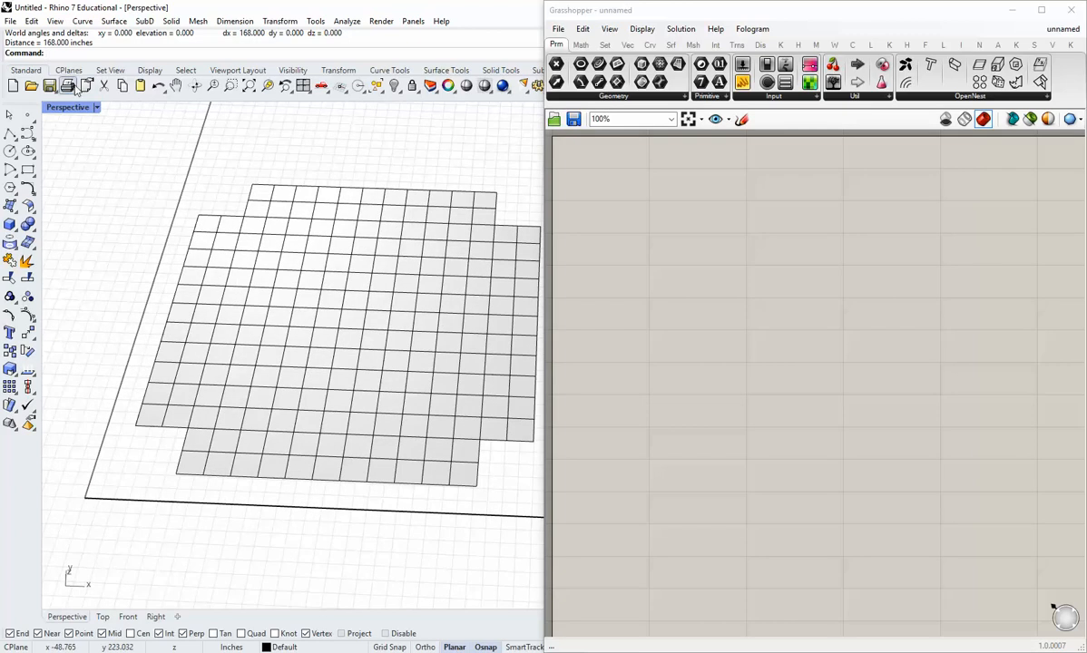
Step: Switch to the Top view and set its display mode to Ghosted
double_click(58, 111)
double_click(55, 111)
scroll(214, 330, down, 14)
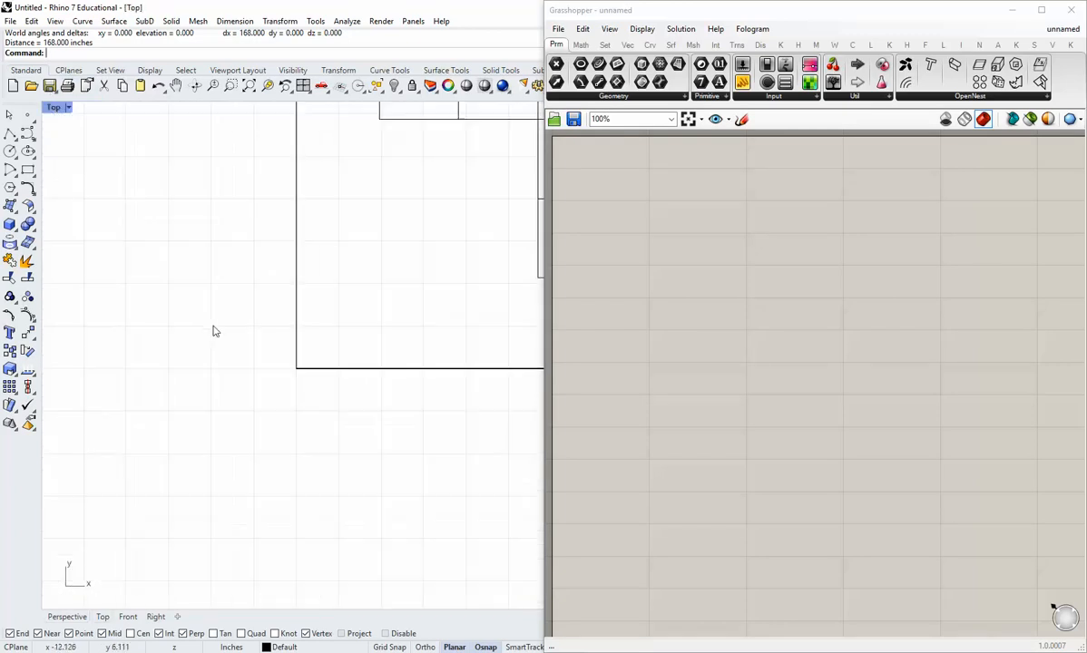
scroll(291, 292, up, 5)
click(68, 107)
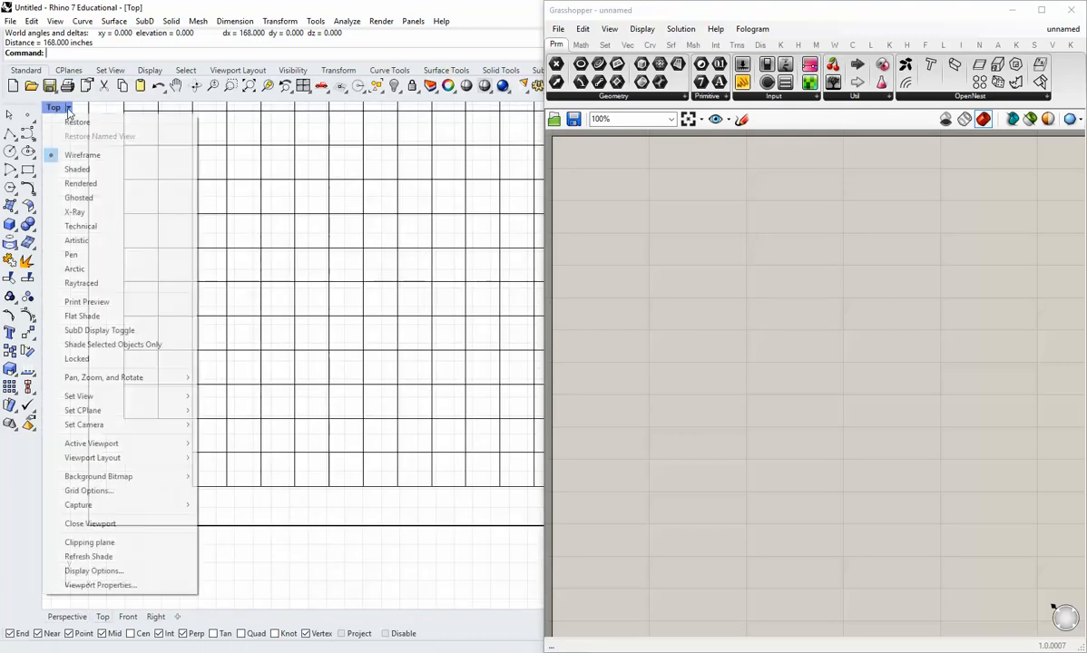
click(77, 197)
scroll(209, 379, down, 2)
scroll(197, 475, up, 3)
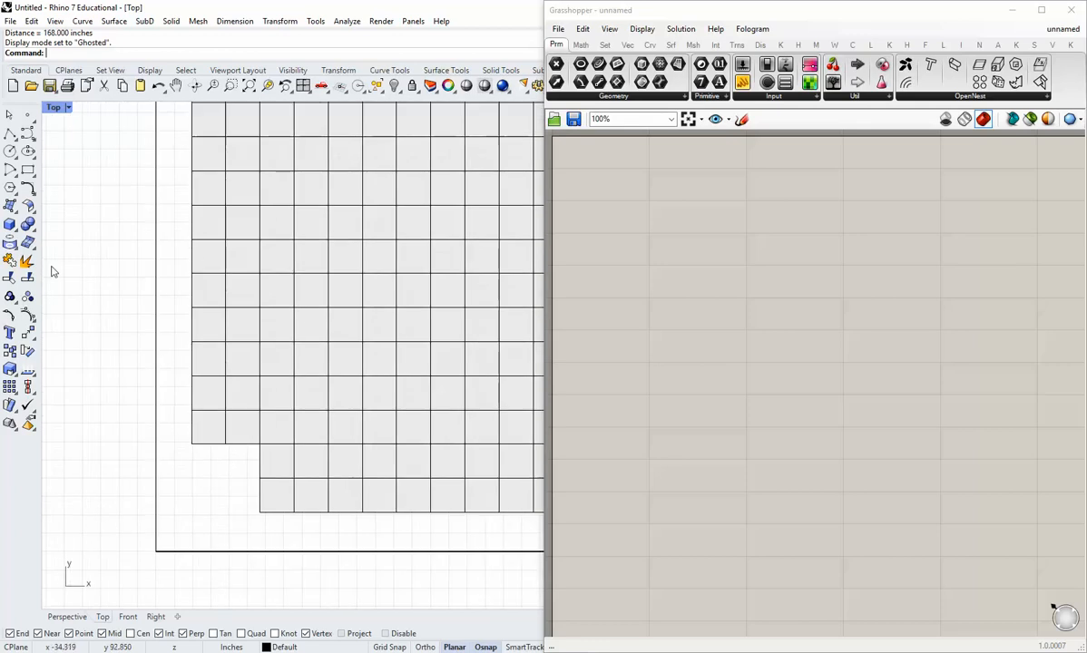
Step: Draw a degree-3 control point curve across the grid's lower-left notch, snapping to its outer corner, inner corner and other outer corner
click(28, 137)
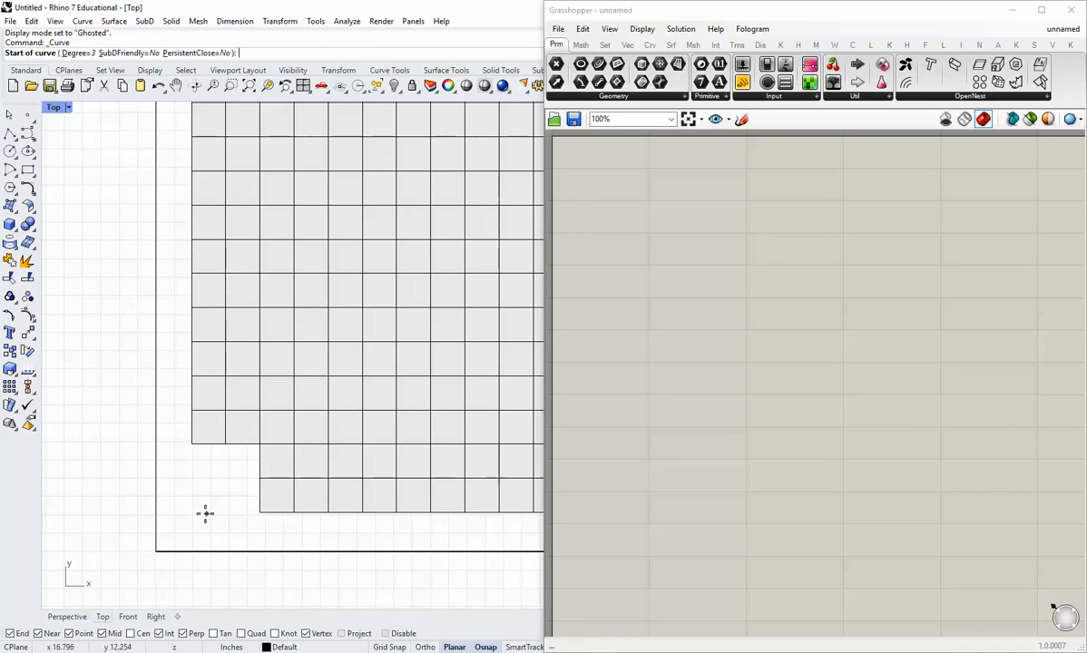
click(188, 446)
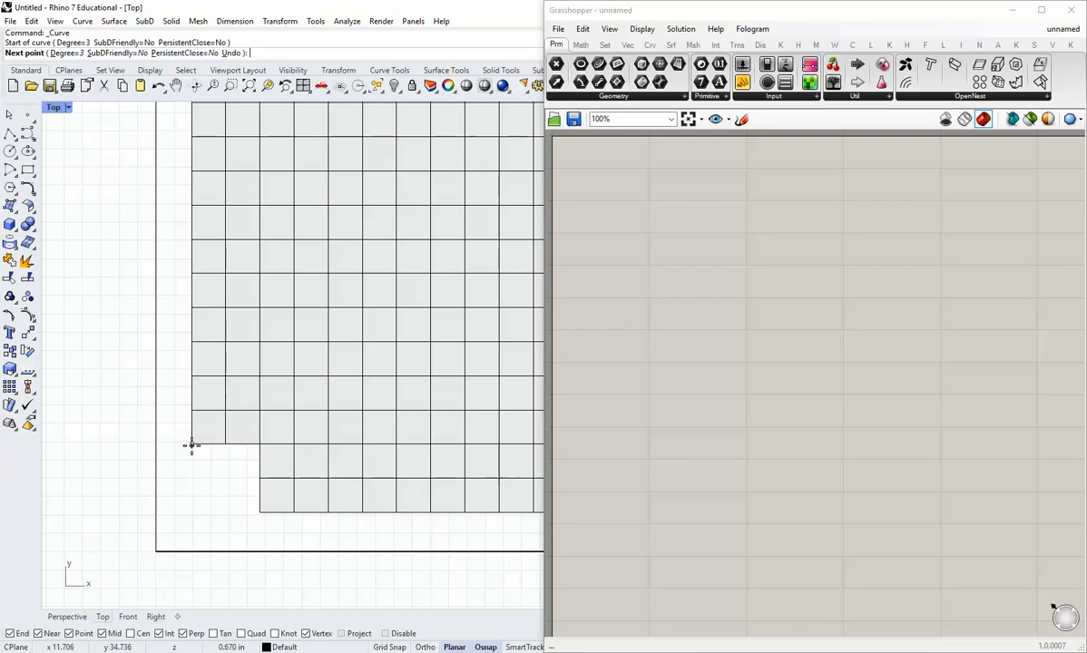
click(259, 446)
click(260, 511)
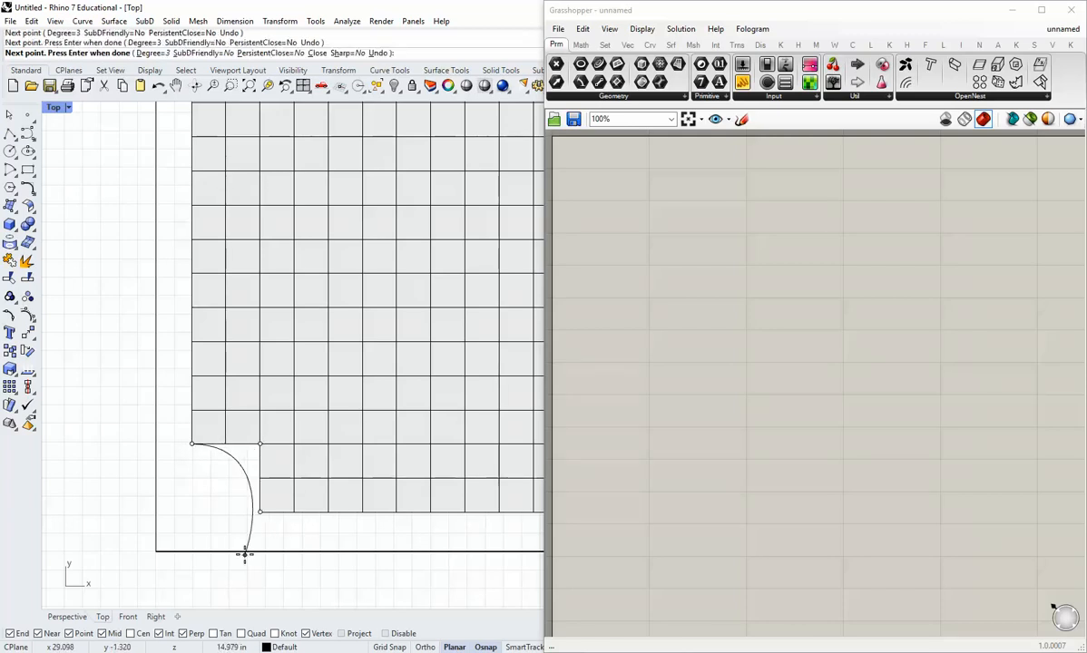
key(Return)
scroll(245, 544, down, 1)
scroll(168, 448, up, 1)
scroll(169, 447, up, 2)
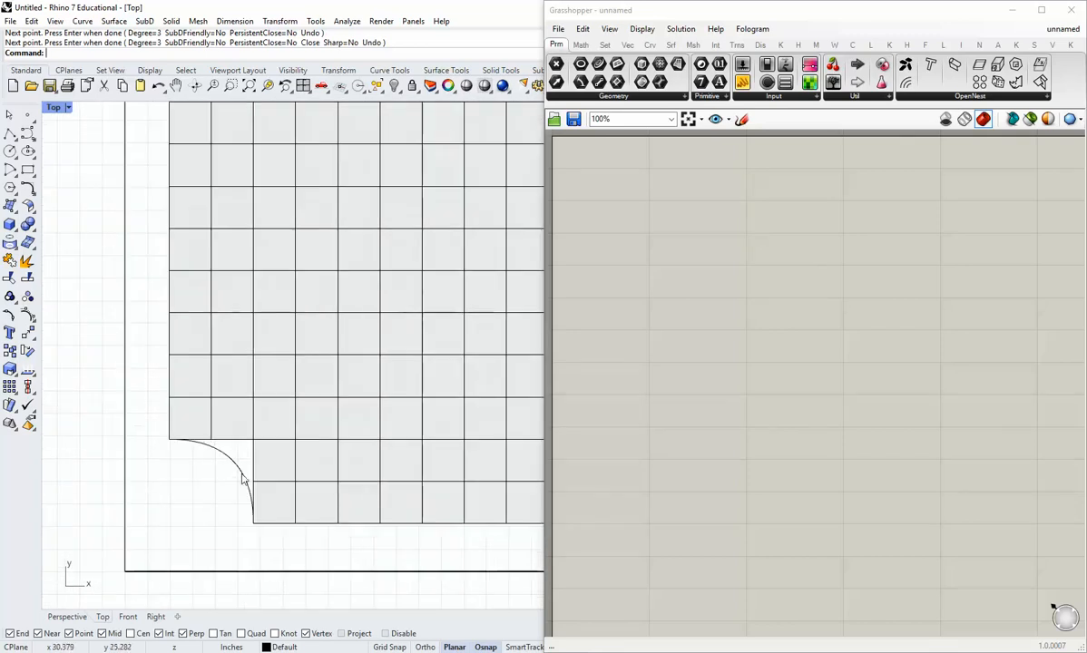
Step: Draw a matching control point curve across the grid's lower-right notch through its three corner vertices
scroll(250, 499, down, 4)
scroll(272, 463, up, 2)
key(Return)
click(388, 497)
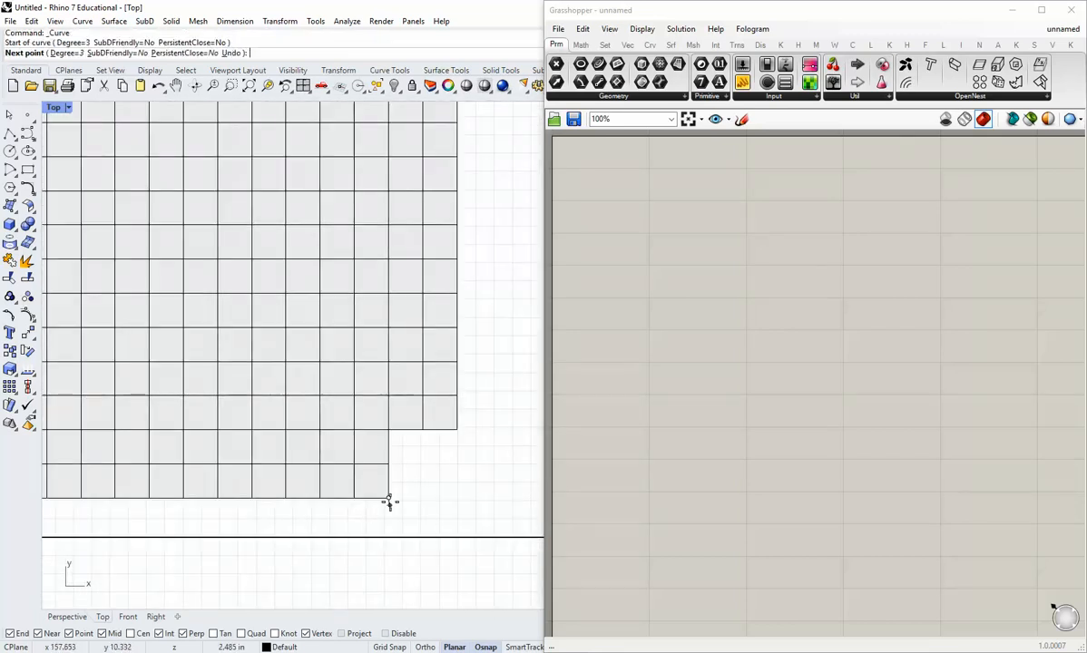
click(389, 429)
click(457, 430)
key(Return)
scroll(444, 483, down, 4)
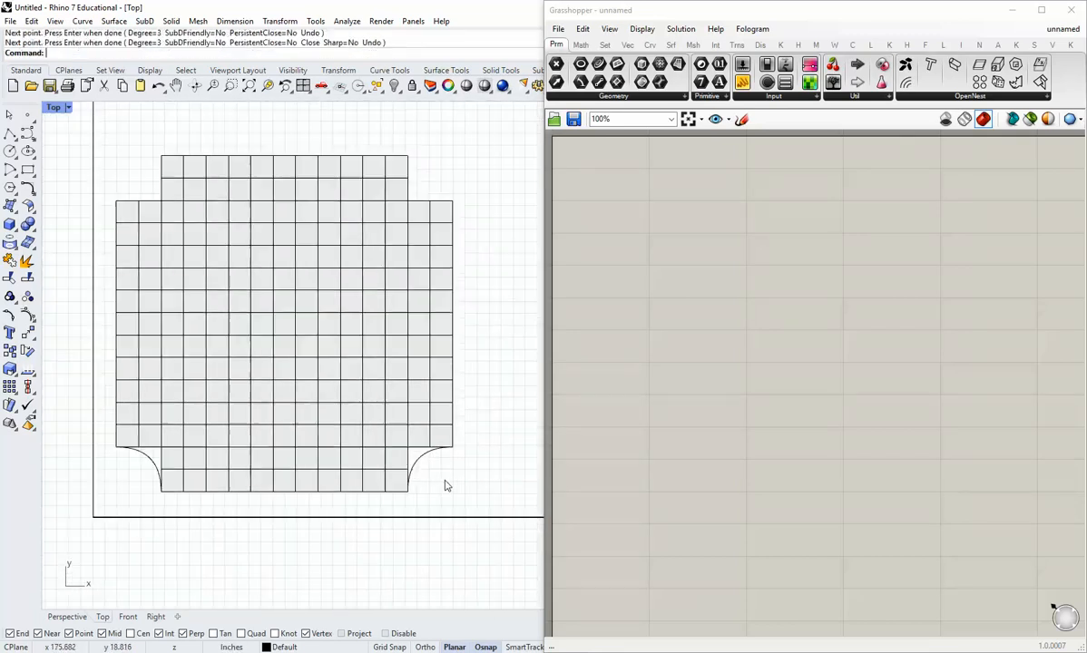
Step: Draw a matching control point curve across the grid's upper-right notch through its three corner vertices
scroll(456, 456, down, 1)
scroll(454, 352, up, 3)
key(Return)
click(464, 335)
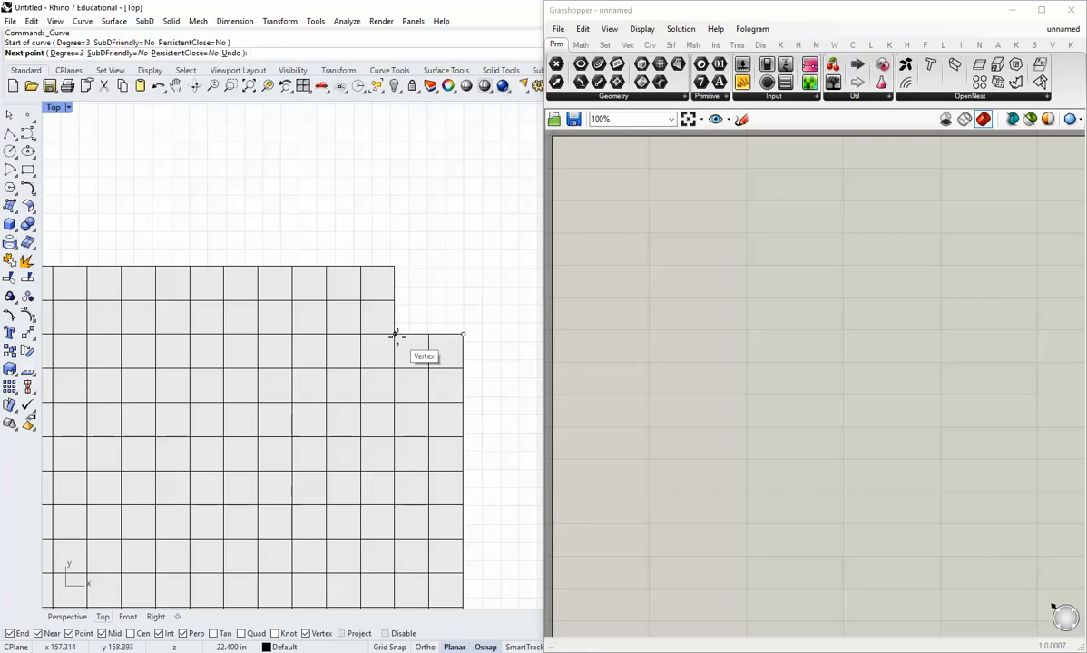
click(396, 334)
click(395, 266)
key(Return)
scroll(392, 291, down, 1)
scroll(389, 299, down, 2)
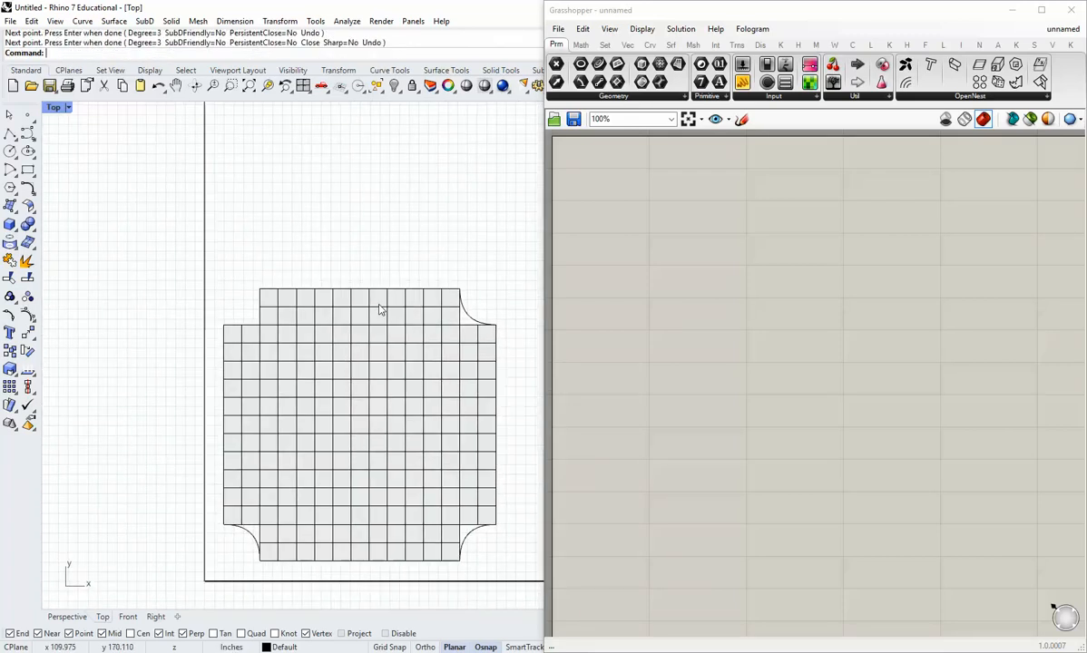
Step: Draw a matching control point curve across the grid's upper-left notch through its three corner vertices
scroll(228, 291, up, 3)
key(Return)
click(233, 291)
click(233, 345)
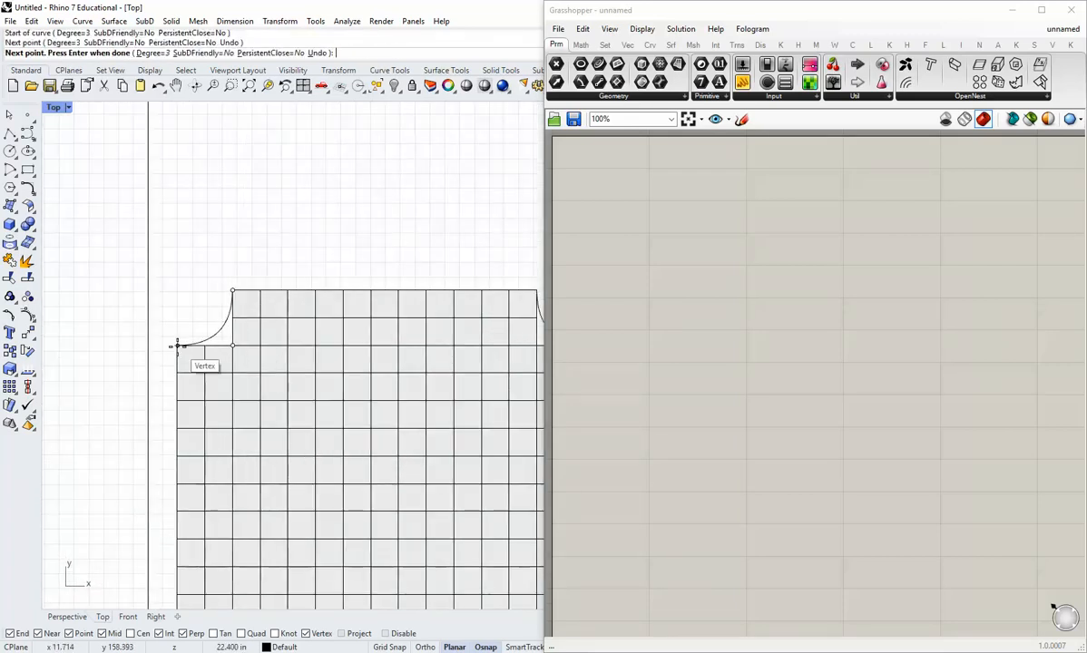
click(176, 346)
key(Return)
scroll(169, 379, down, 3)
scroll(232, 410, up, 2)
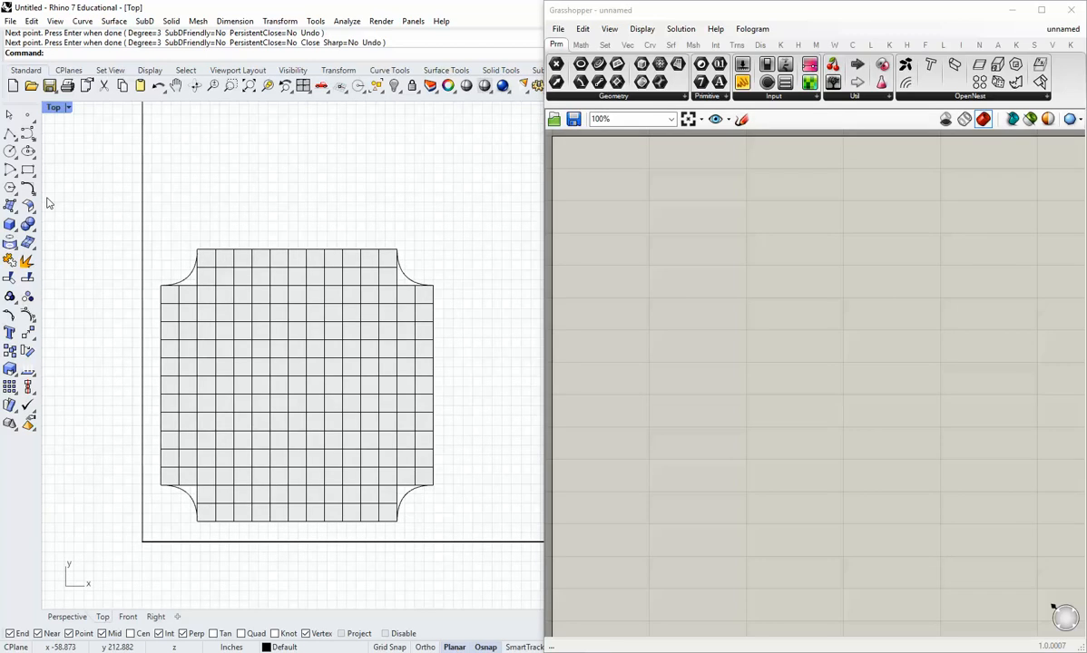
Step: Place point objects at both endpoints of each of the four corner curves
scroll(155, 253, up, 3)
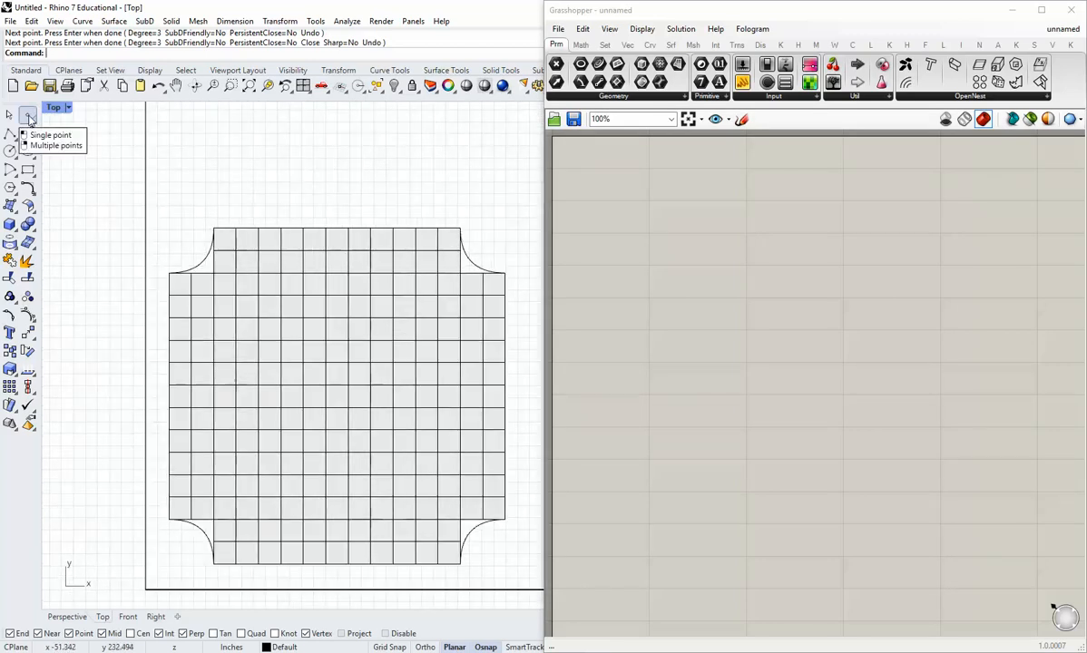
right_click(28, 118)
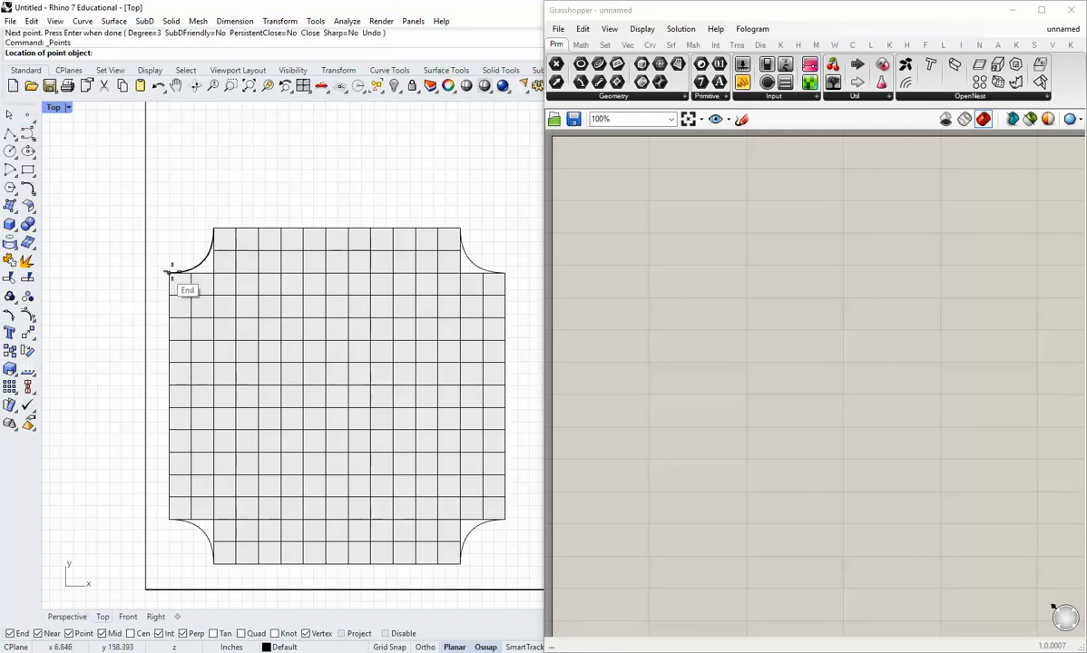
click(215, 227)
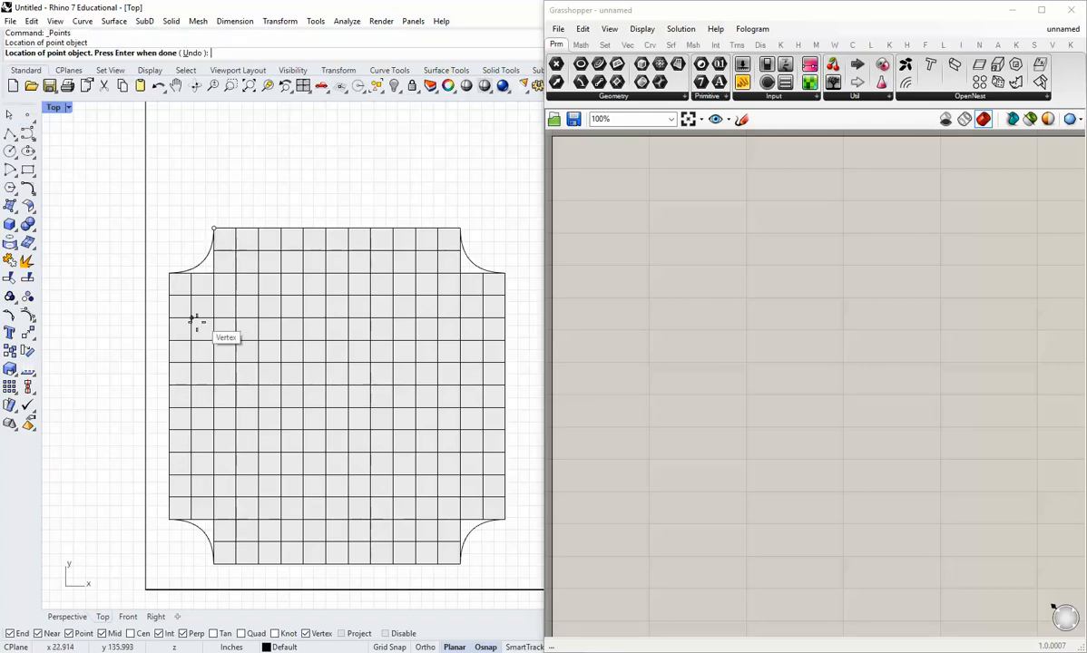
click(169, 272)
right_drag(130, 394, 132, 345)
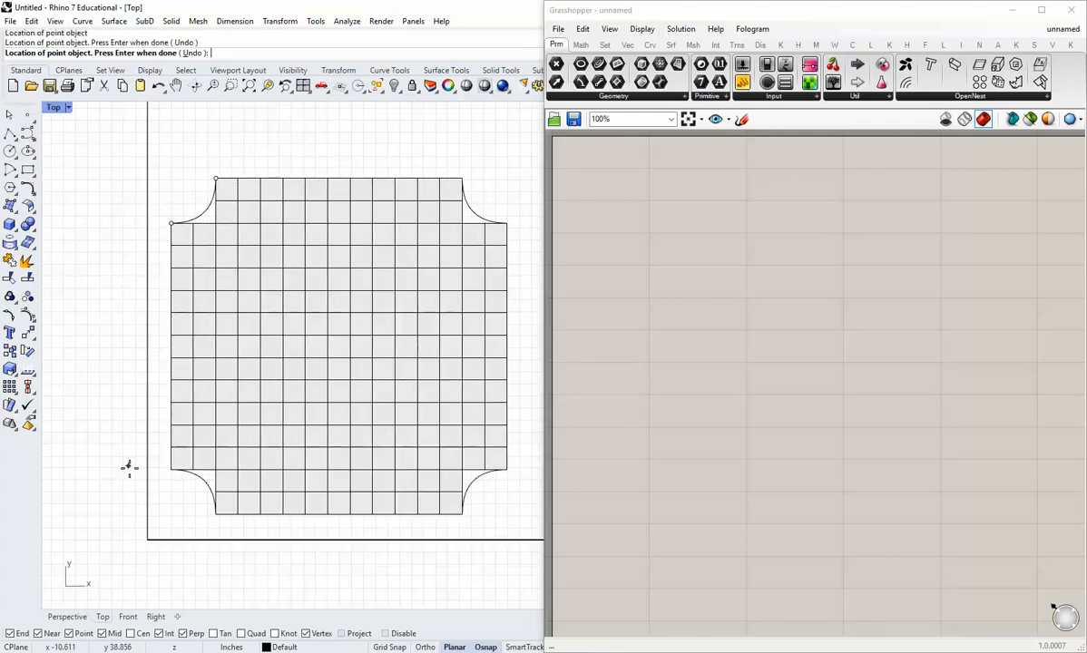
click(170, 469)
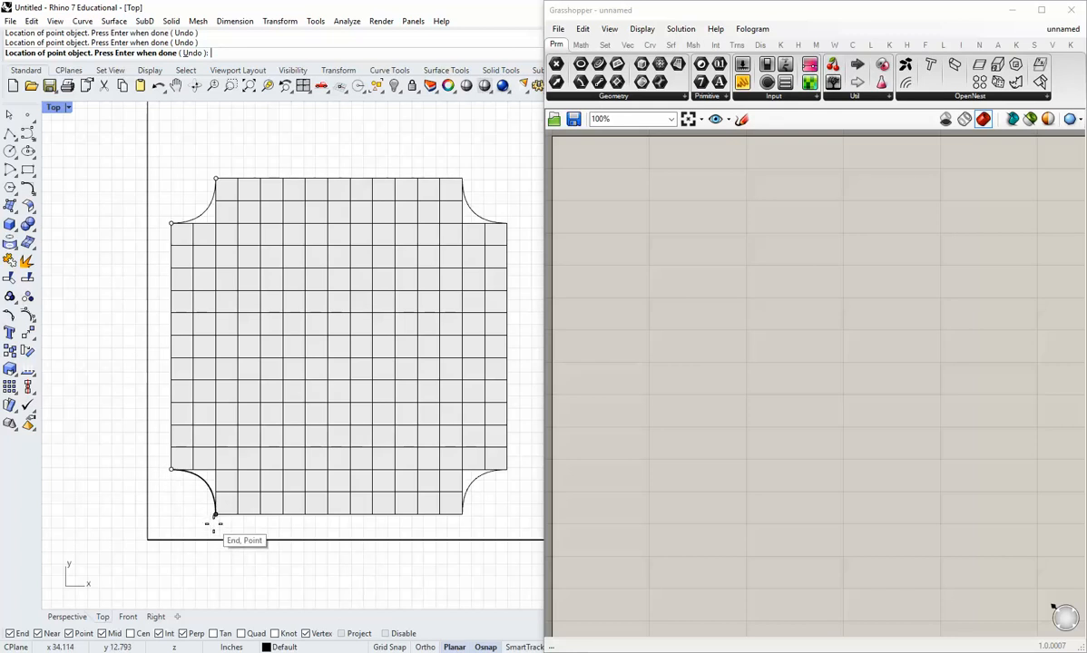
click(214, 514)
click(462, 514)
click(506, 470)
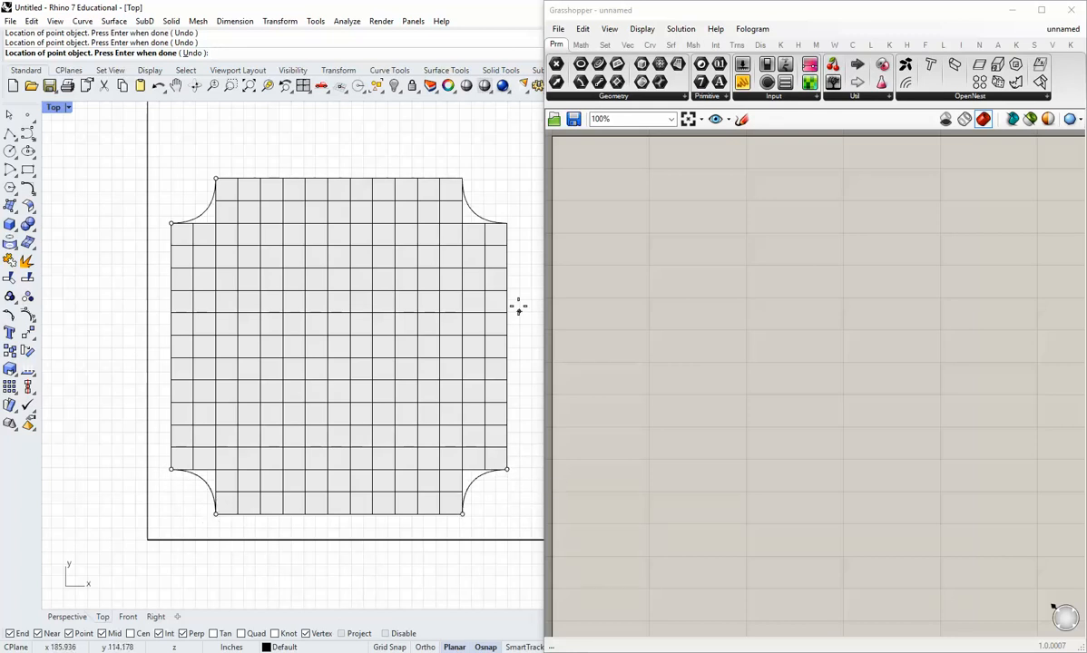
click(506, 223)
click(462, 178)
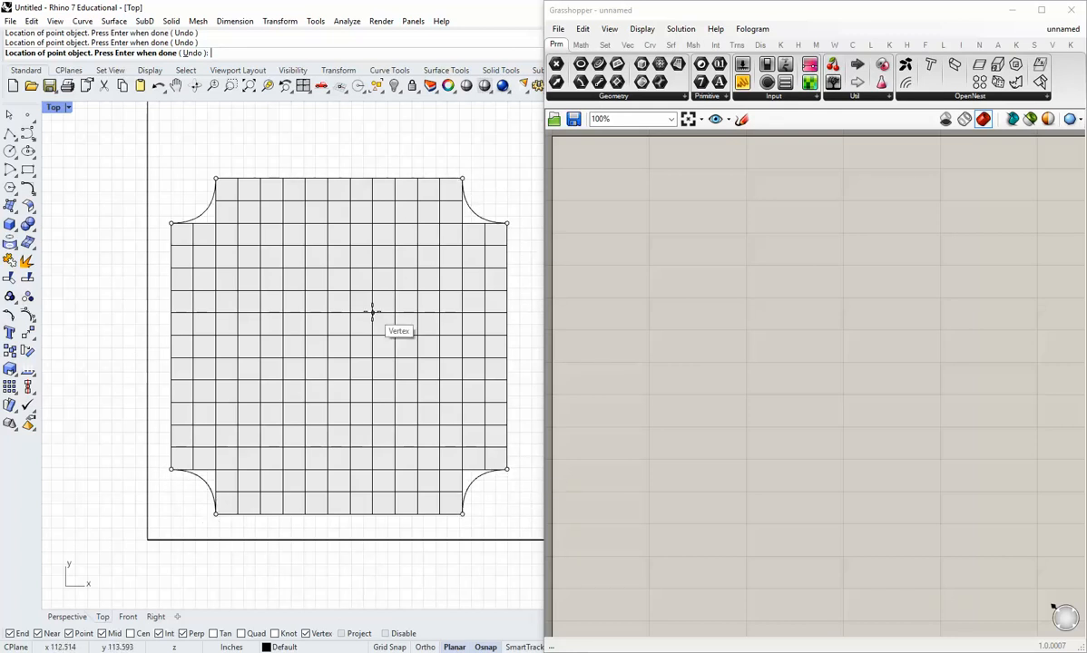
key(Return)
right_drag(314, 324, 290, 315)
scroll(281, 346, up, 3)
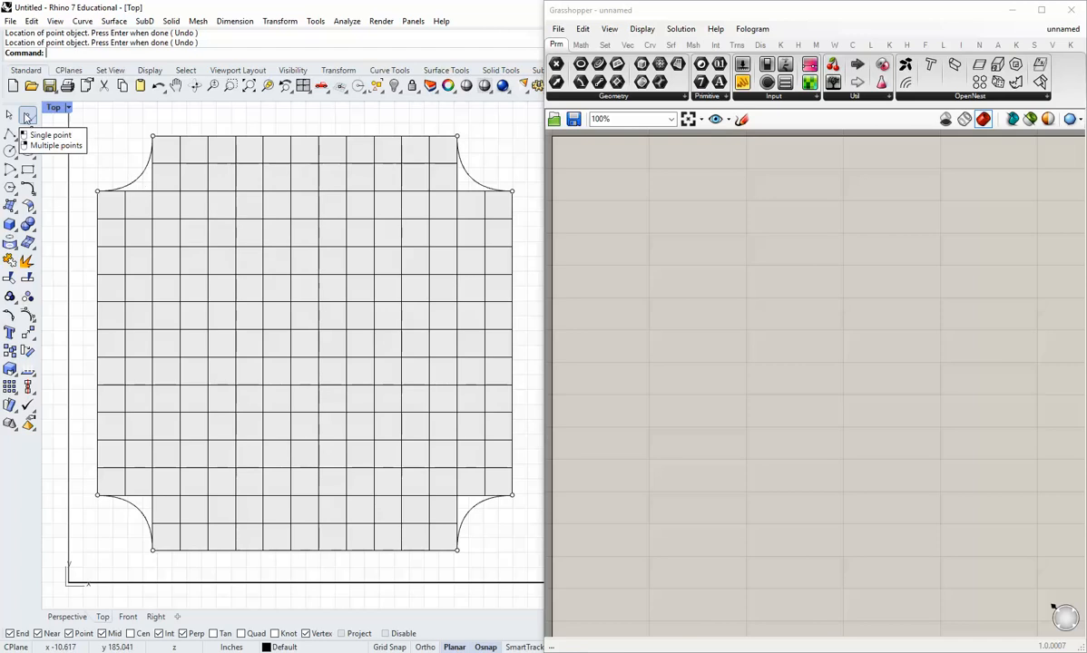
Step: Place three points on the upper-left notch's grid vertices between the curve ends, including the inner corner
right_click(27, 117)
click(151, 164)
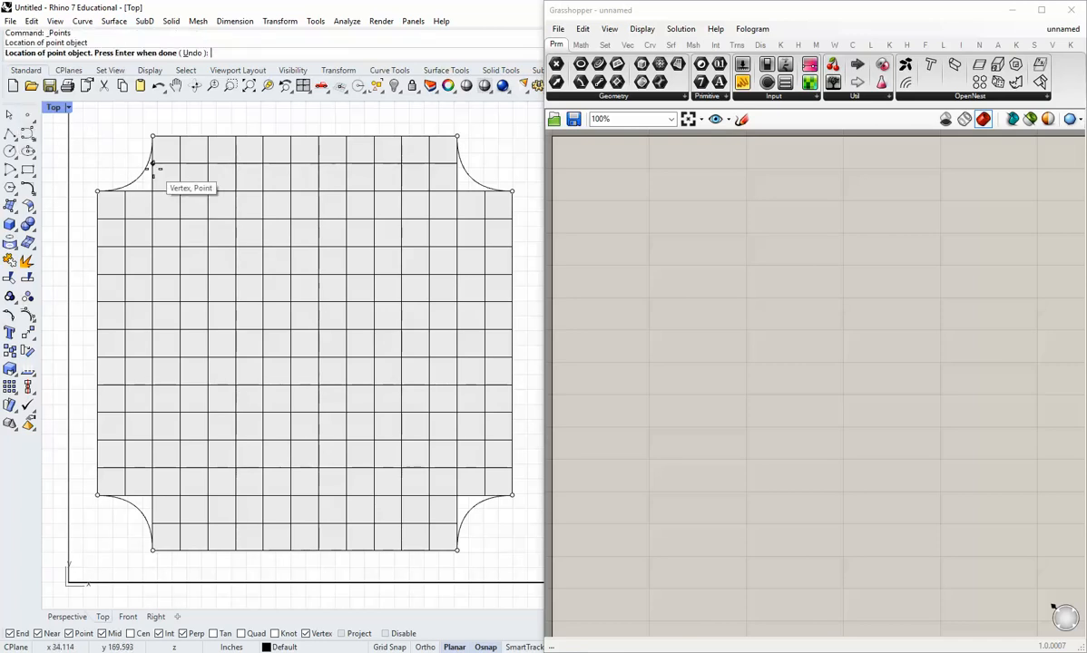
click(154, 190)
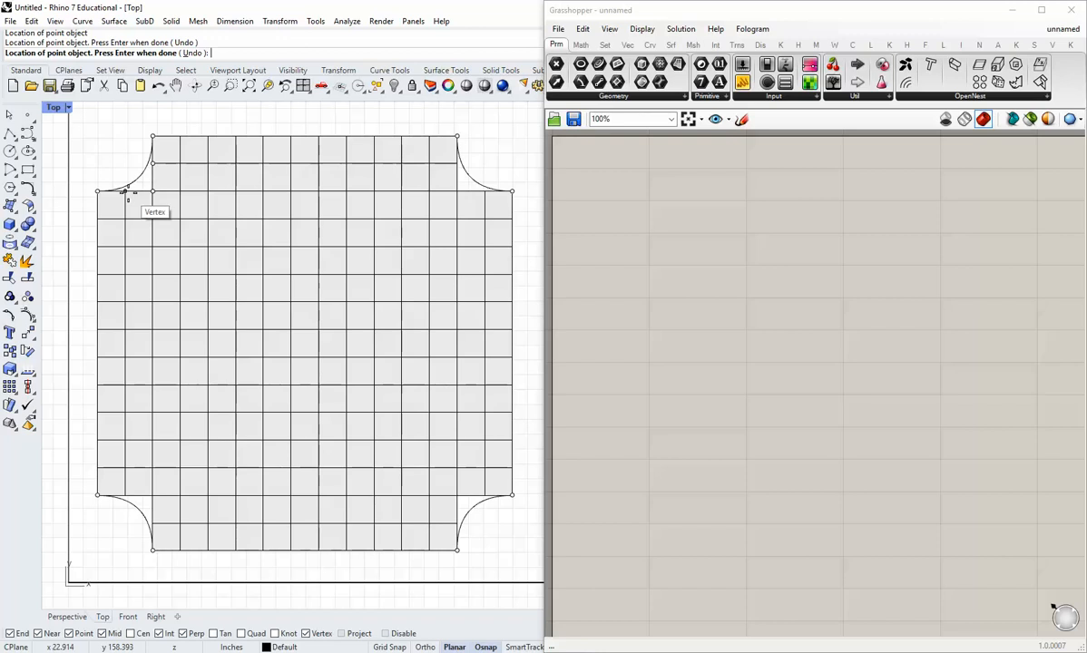
scroll(126, 194, up, 2)
click(124, 194)
right_click(162, 249)
Step: Place three points on the lower-left notch's grid vertices between the curve ends, including the inner corner
scroll(172, 272, down, 6)
right_drag(186, 340, 191, 264)
scroll(168, 377, up, 6)
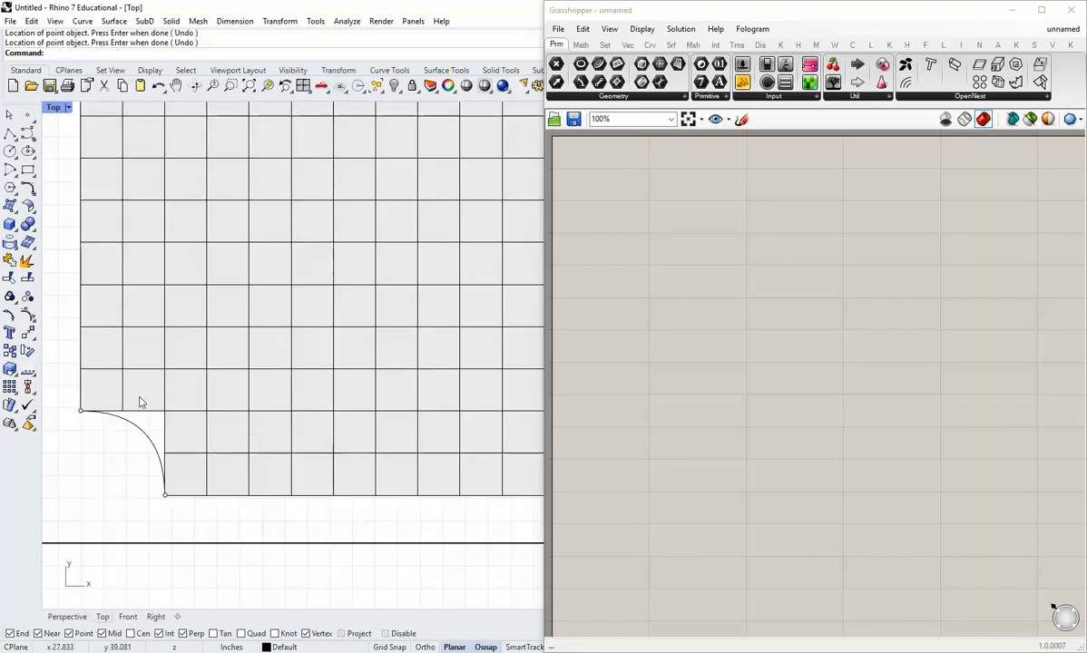
right_click(139, 403)
click(125, 407)
click(164, 410)
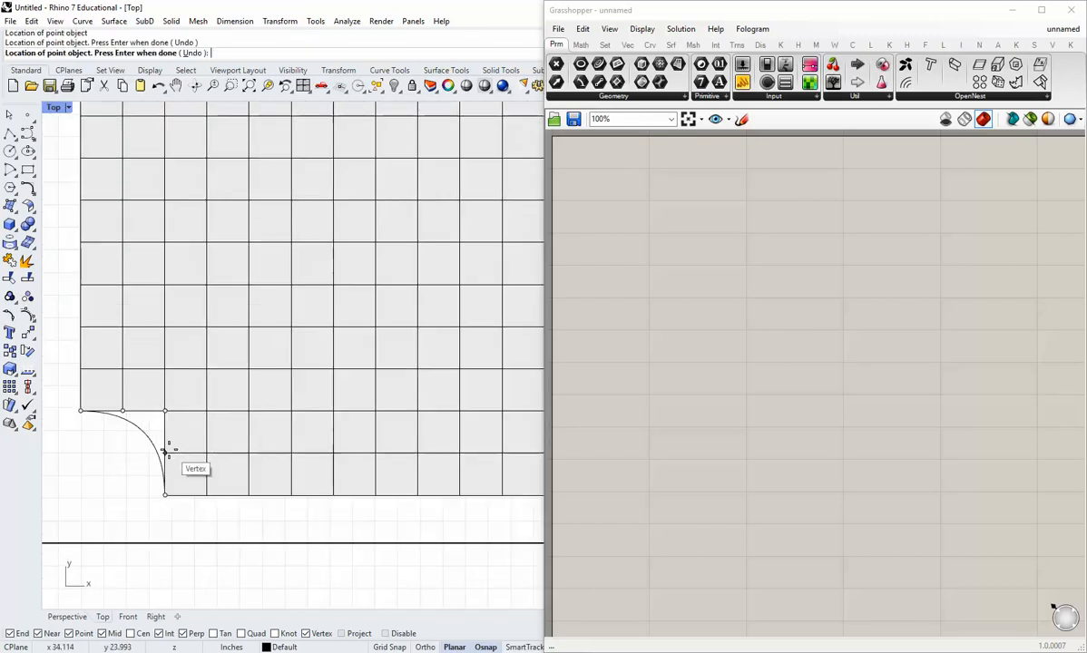
click(167, 450)
right_click(197, 437)
Step: Place three points on the lower-right notch's grid vertices between the curve ends, including the inner corner
scroll(201, 436, down, 2)
scroll(201, 440, down, 3)
scroll(290, 436, up, 4)
right_click(287, 439)
click(297, 448)
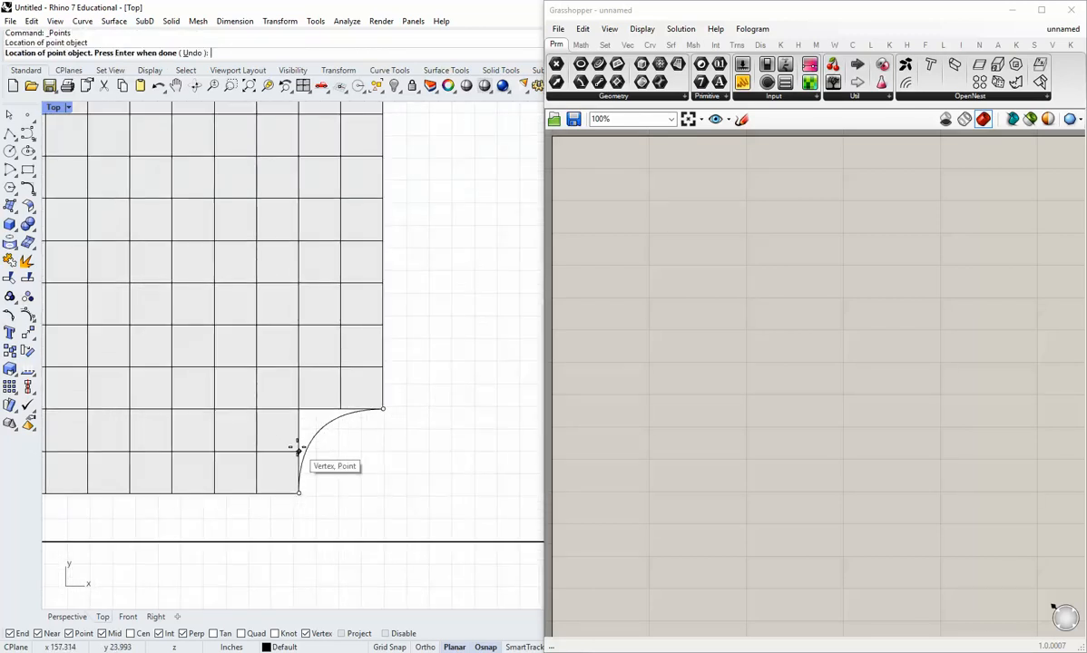
click(298, 410)
right_click(337, 405)
Step: Place three points on the upper-right notch's grid vertices between the curve ends, including the inner corner
scroll(332, 363, down, 3)
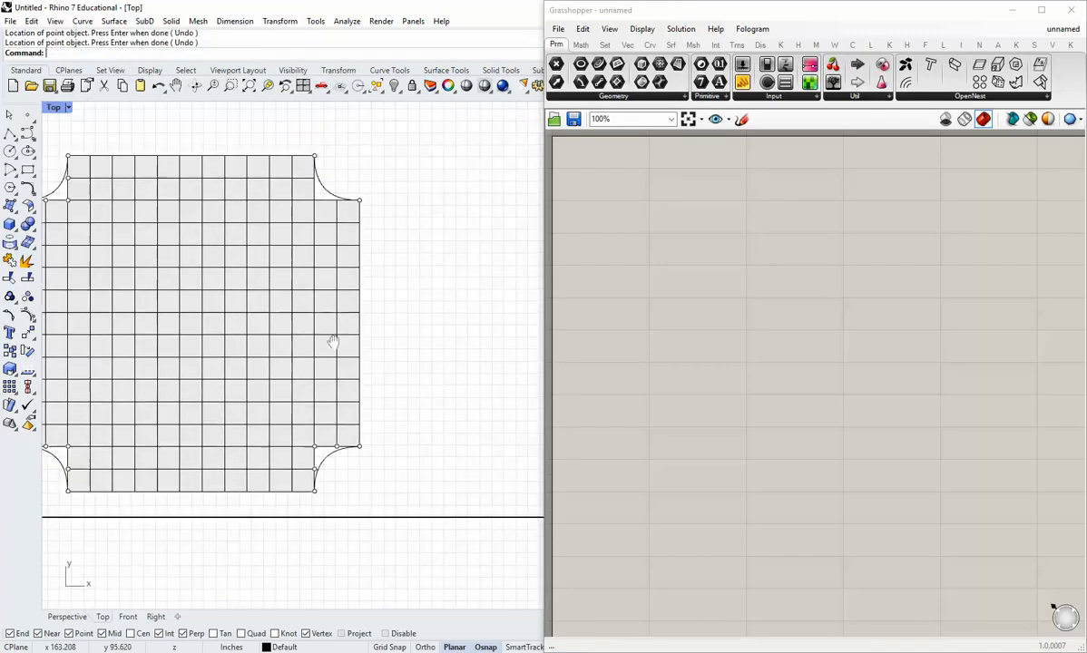
scroll(345, 295, up, 4)
right_click(343, 274)
click(345, 268)
click(313, 267)
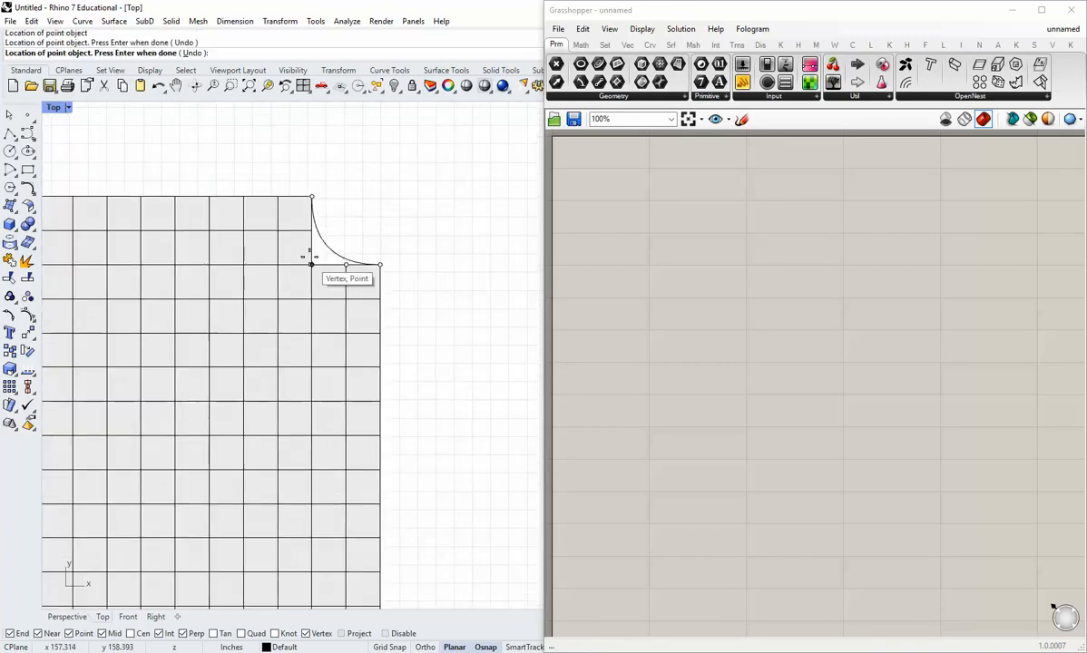
click(306, 238)
right_click(287, 287)
scroll(272, 309, down, 4)
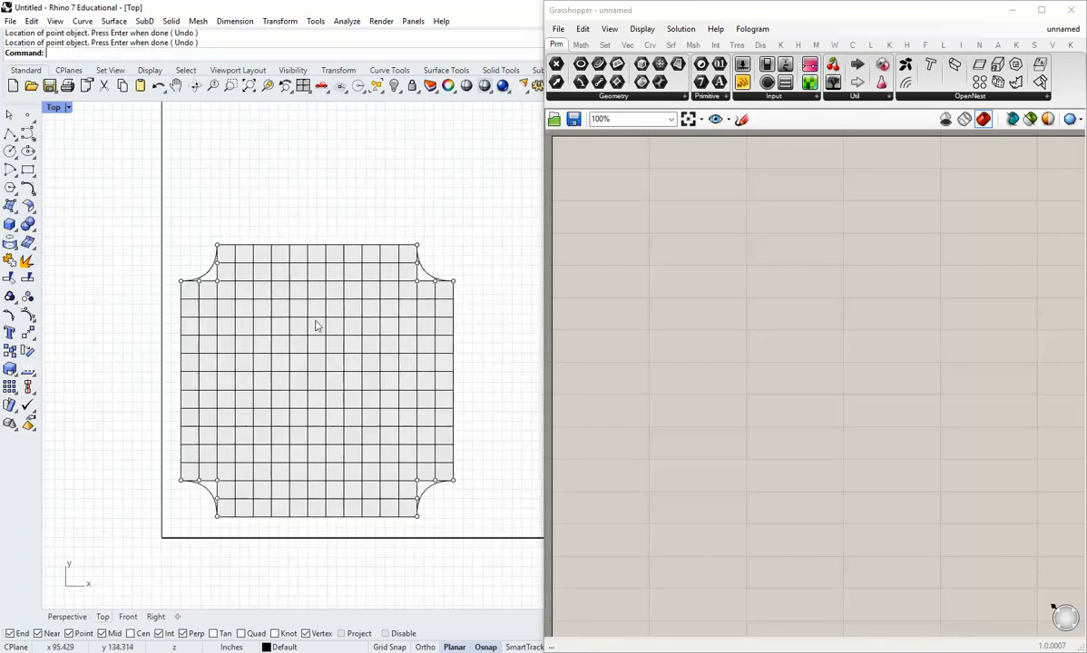
Step: Place ten point objects on the grid vertices along the mesh's left edge, between the two notch curve ends
scroll(240, 358, up, 3)
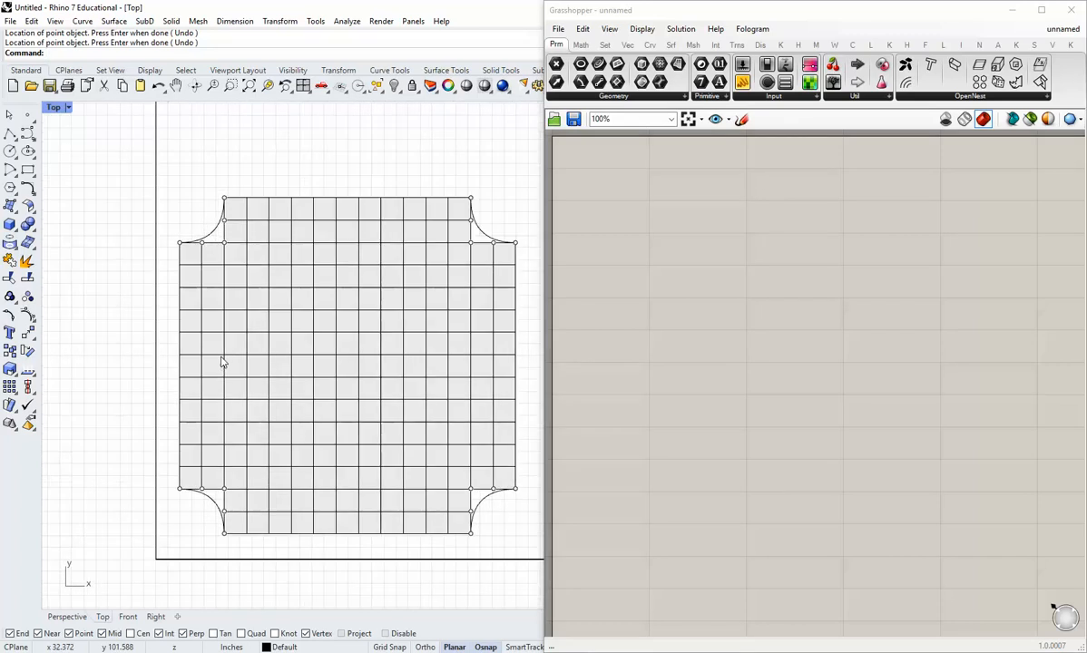
right_click(208, 354)
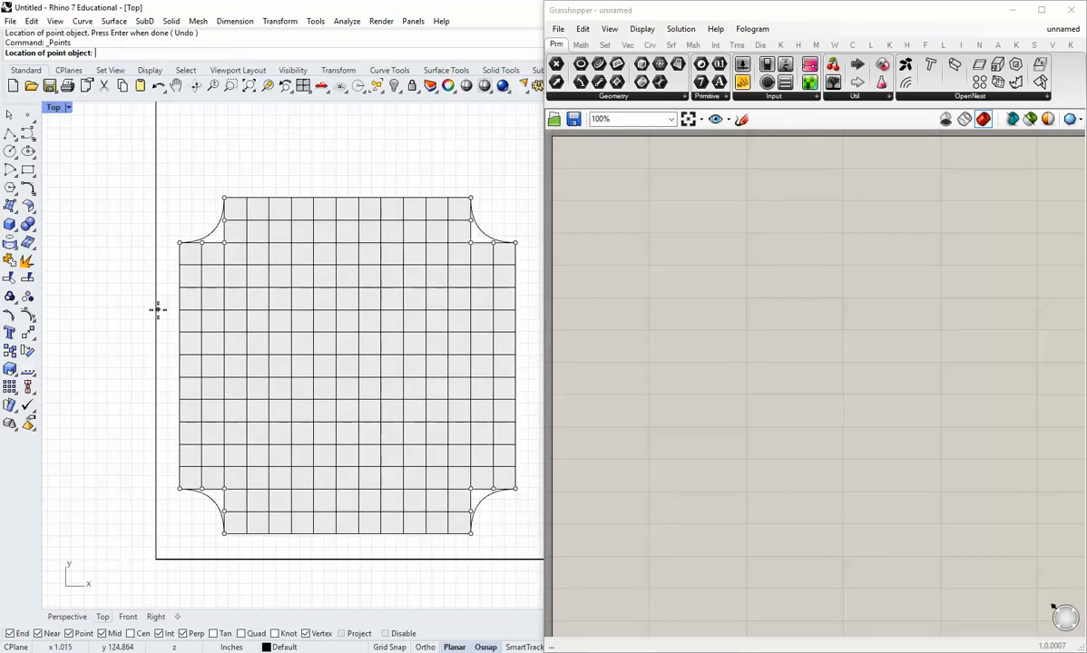
click(177, 265)
click(177, 288)
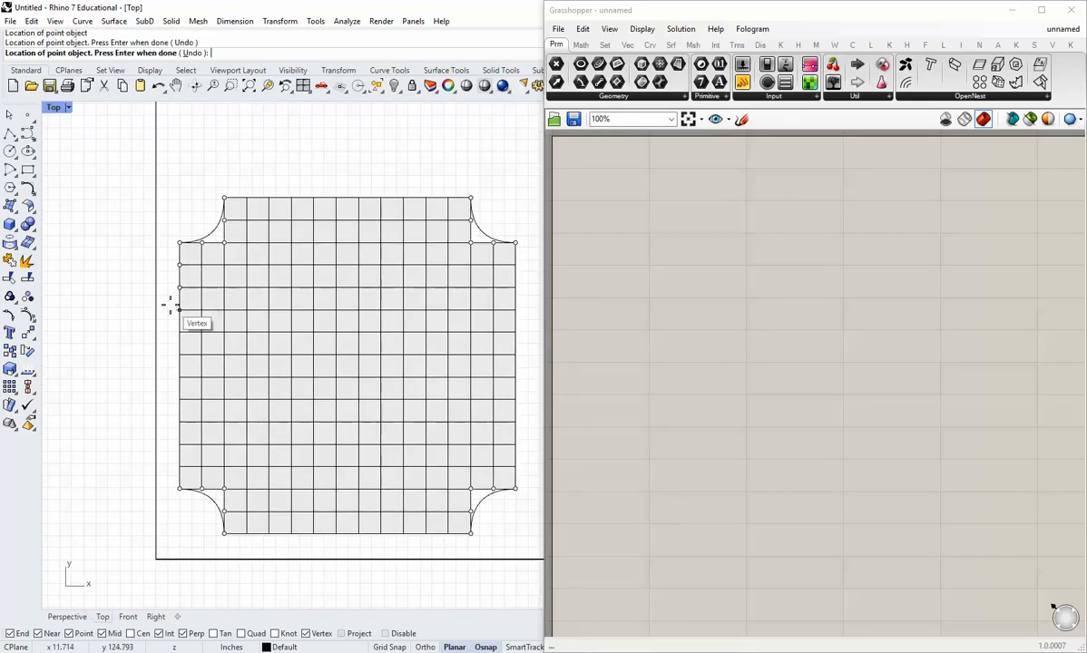
click(177, 310)
click(178, 332)
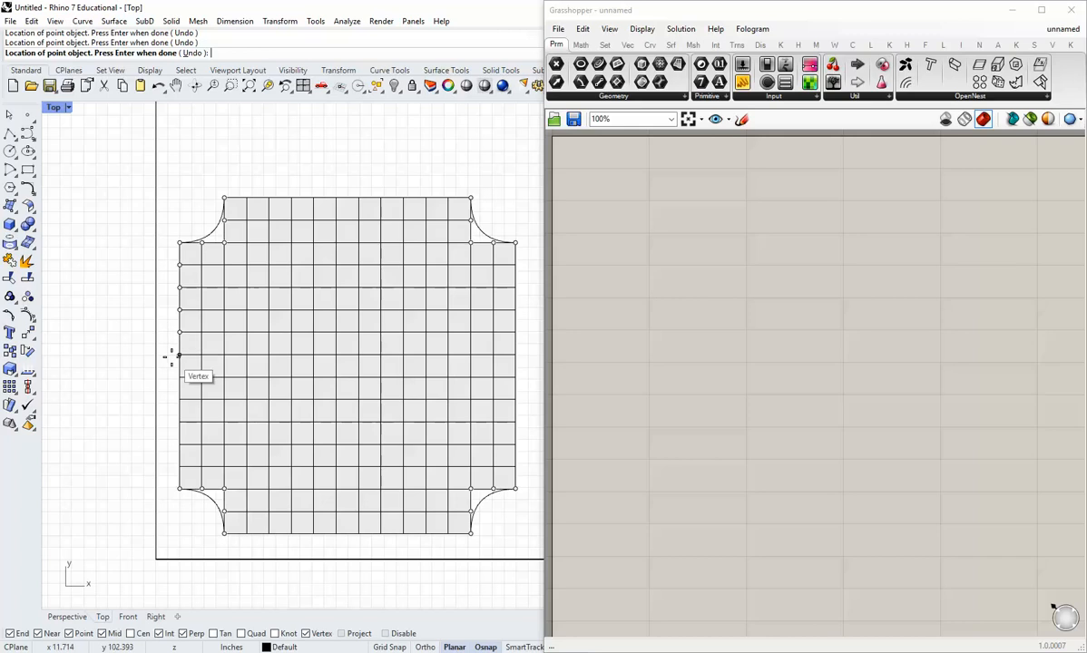
click(179, 355)
click(178, 377)
click(178, 400)
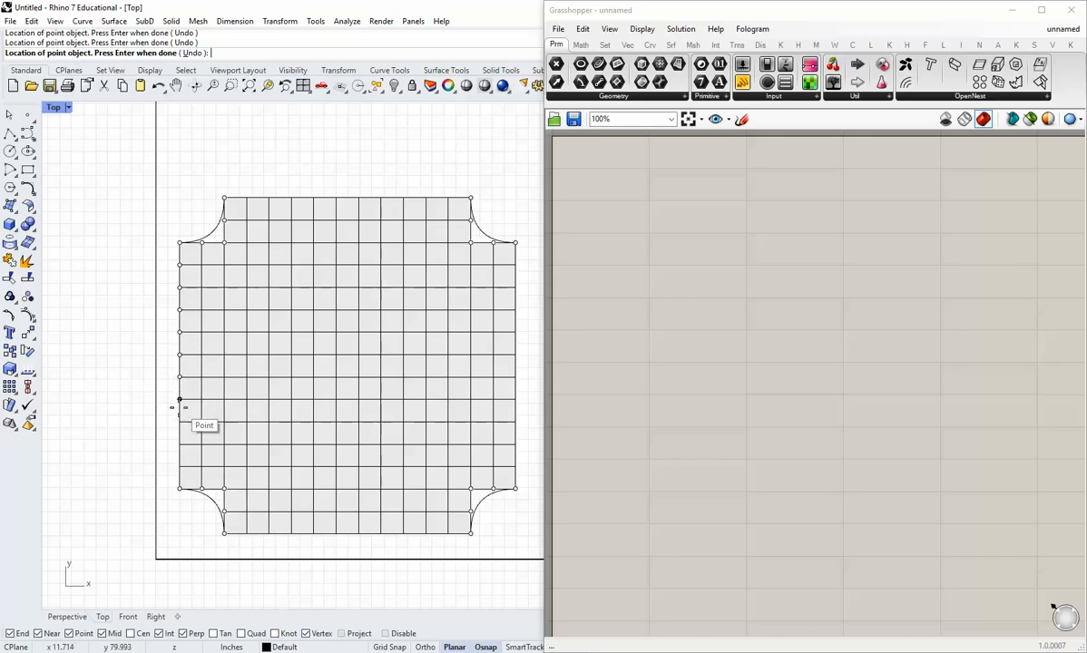
click(179, 421)
click(179, 443)
click(179, 466)
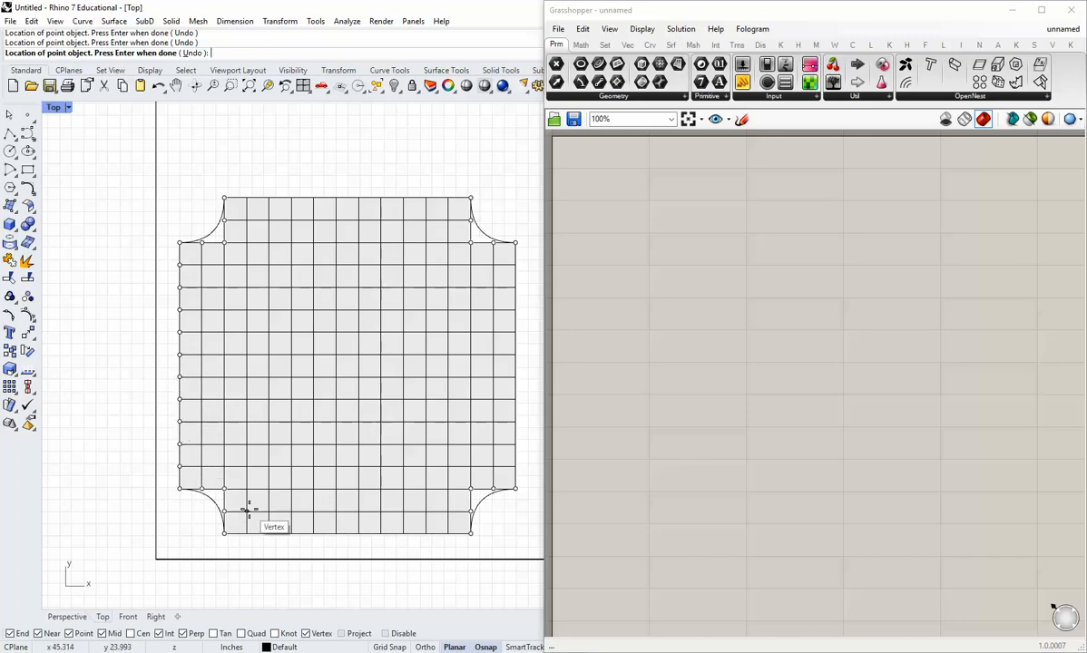
Step: Place ten point objects on the grid vertices along the mesh's bottom edge, between the two notch curve ends
click(247, 534)
click(269, 533)
click(291, 533)
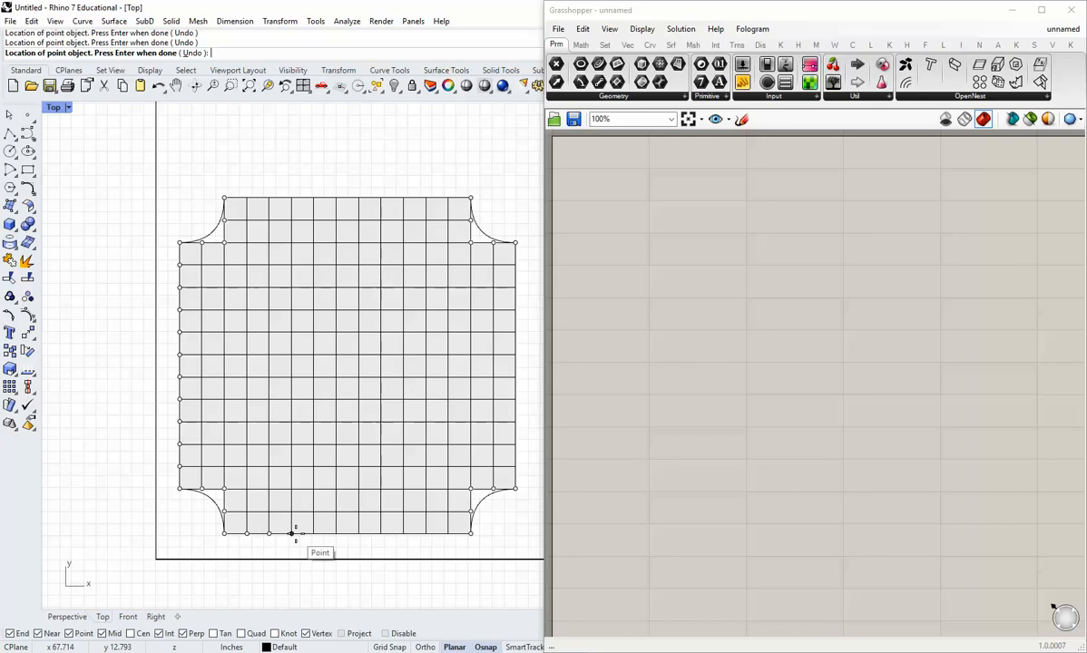
click(314, 534)
click(336, 533)
click(358, 533)
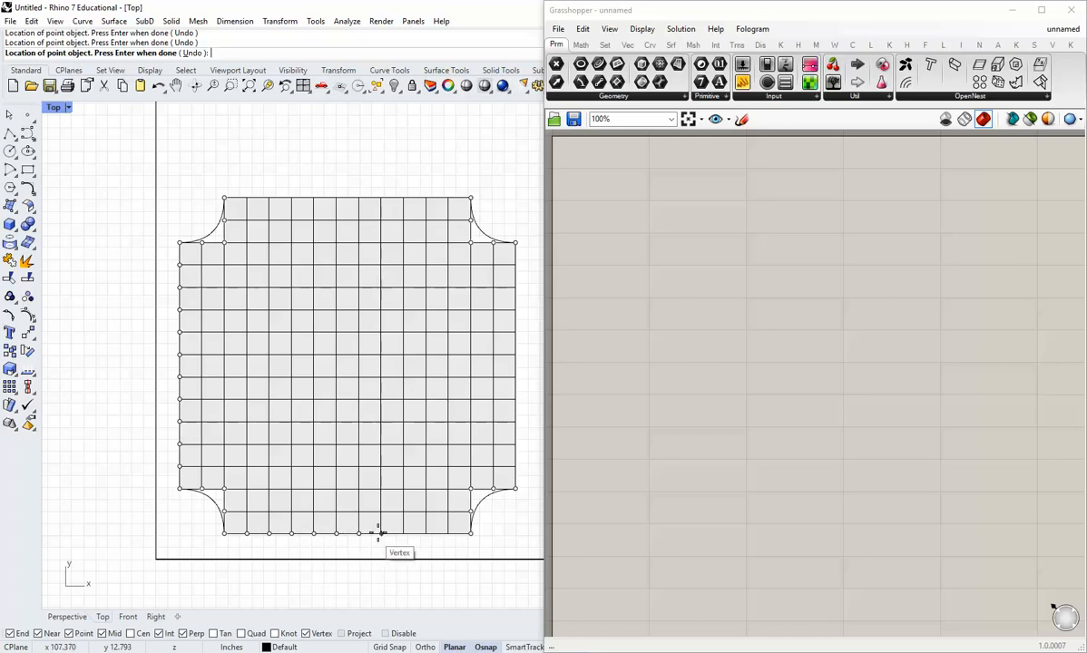
click(381, 534)
click(404, 533)
click(425, 533)
click(447, 533)
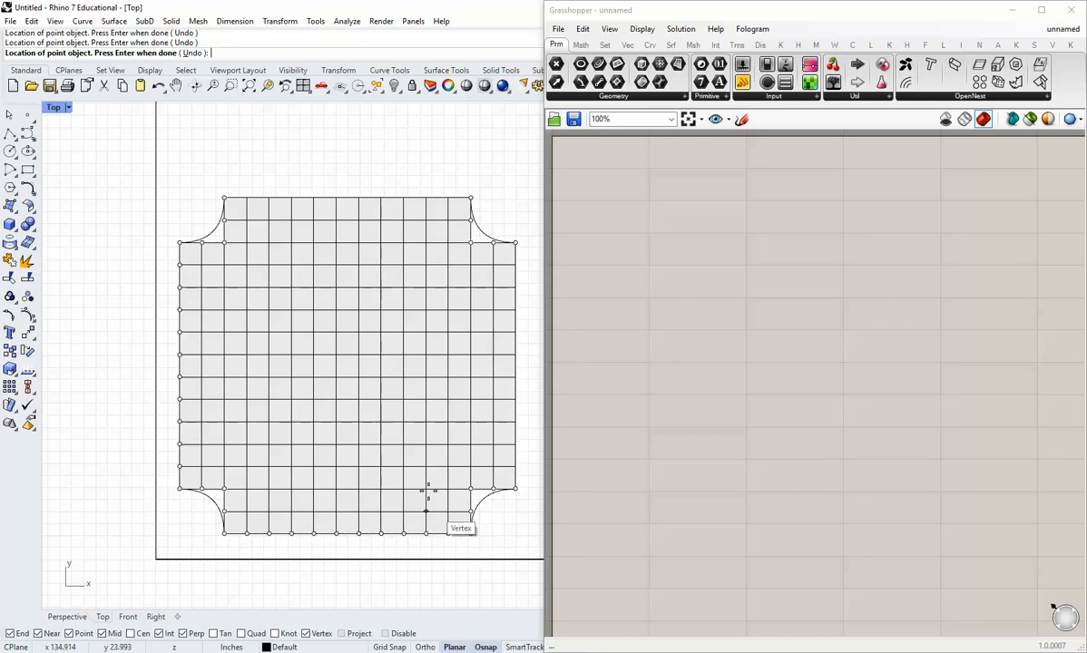
Step: Place ten point objects on the grid vertices along the mesh's right edge, between the two notch curve ends
right_drag(436, 457, 324, 478)
click(405, 486)
click(405, 464)
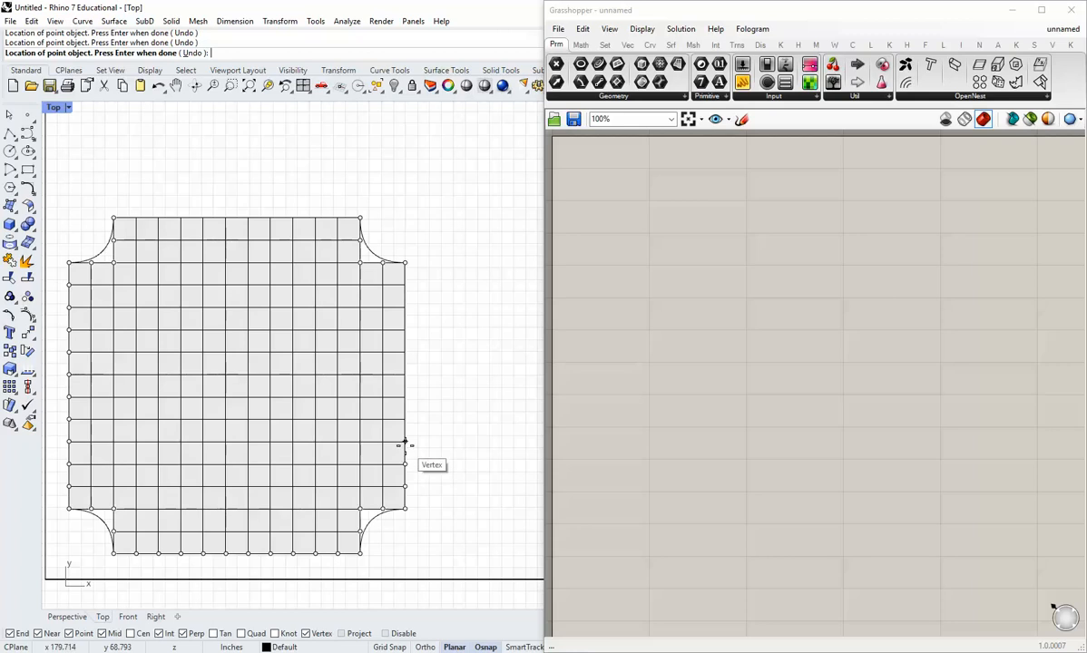
click(404, 442)
click(405, 419)
click(404, 397)
click(404, 374)
click(405, 352)
click(406, 330)
click(405, 307)
click(404, 285)
Step: Place ten point objects on the grid vertices along the mesh's top edge and finish placing points
scroll(339, 238, up, 2)
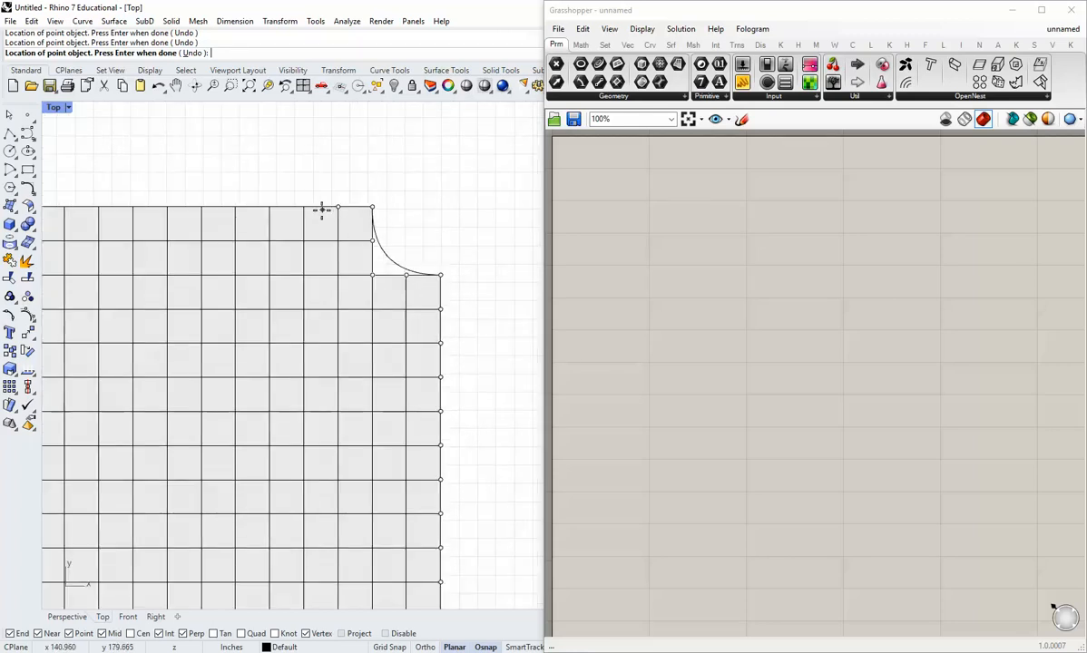
right_drag(243, 197, 344, 220)
click(372, 229)
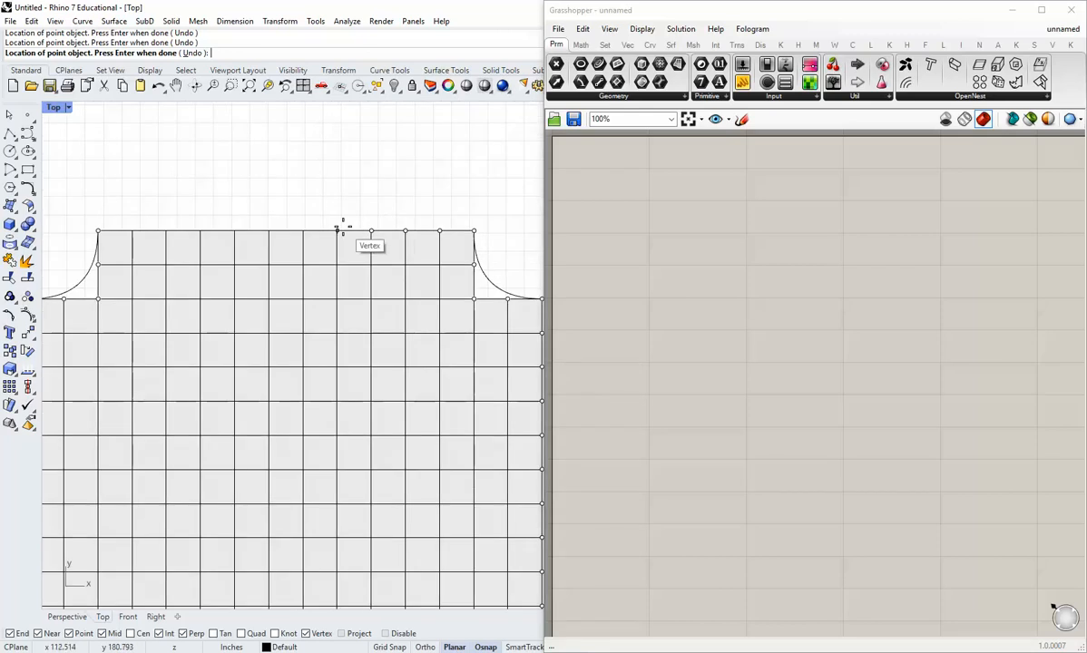
click(339, 228)
click(303, 231)
click(268, 230)
click(235, 230)
click(200, 231)
click(166, 230)
click(132, 230)
scroll(172, 252, down, 6)
scroll(179, 316, up, 2)
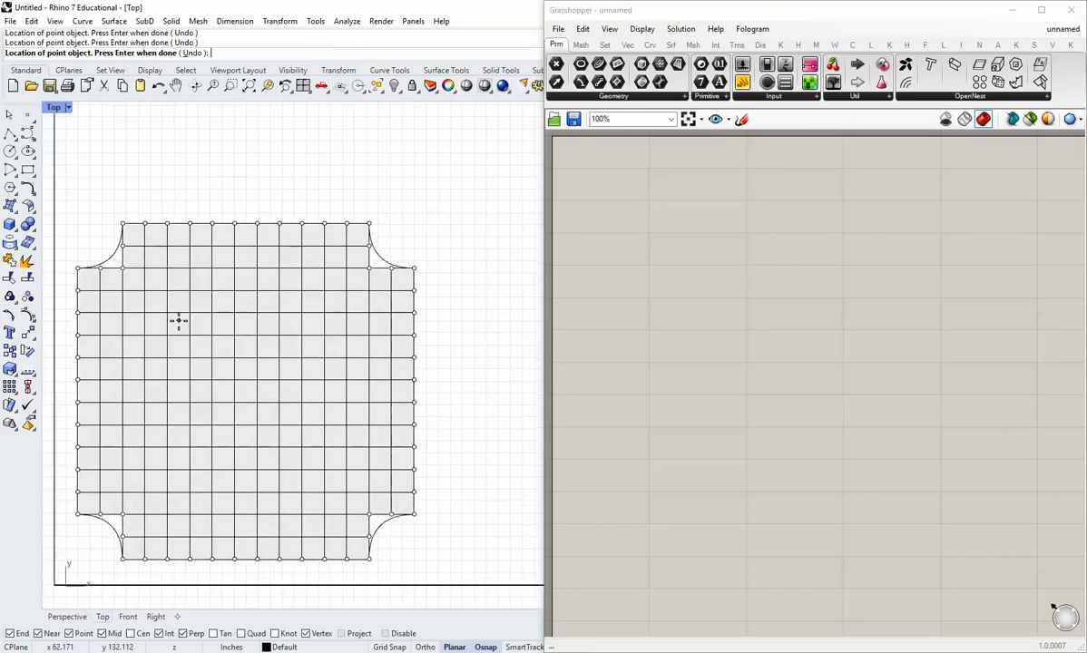
key(Return)
scroll(310, 223, up, 4)
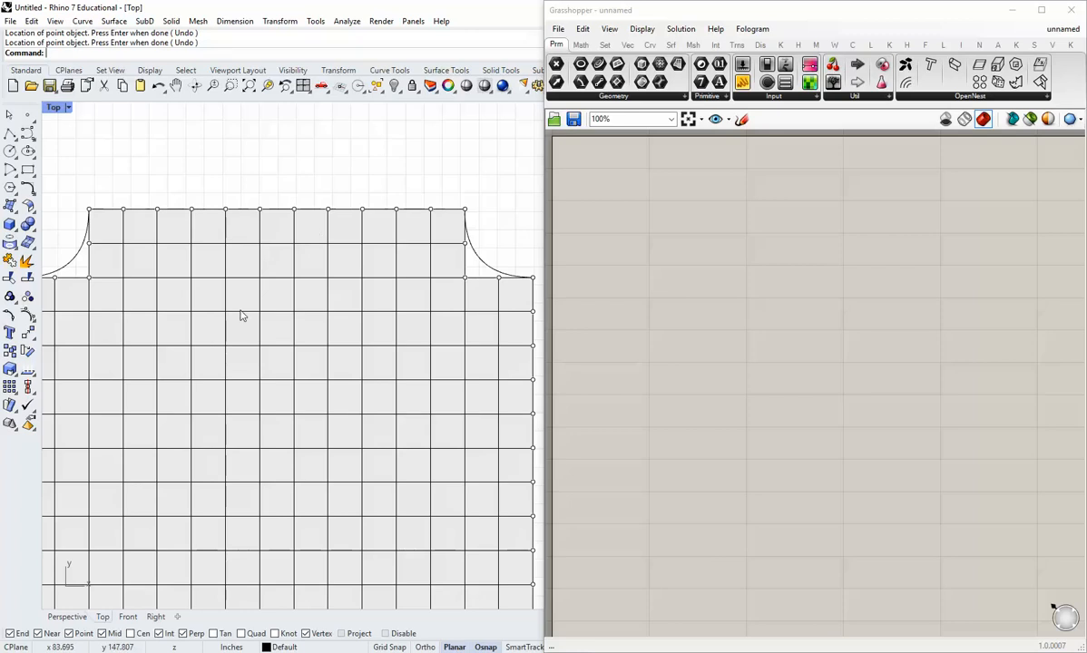
scroll(238, 273, up, 3)
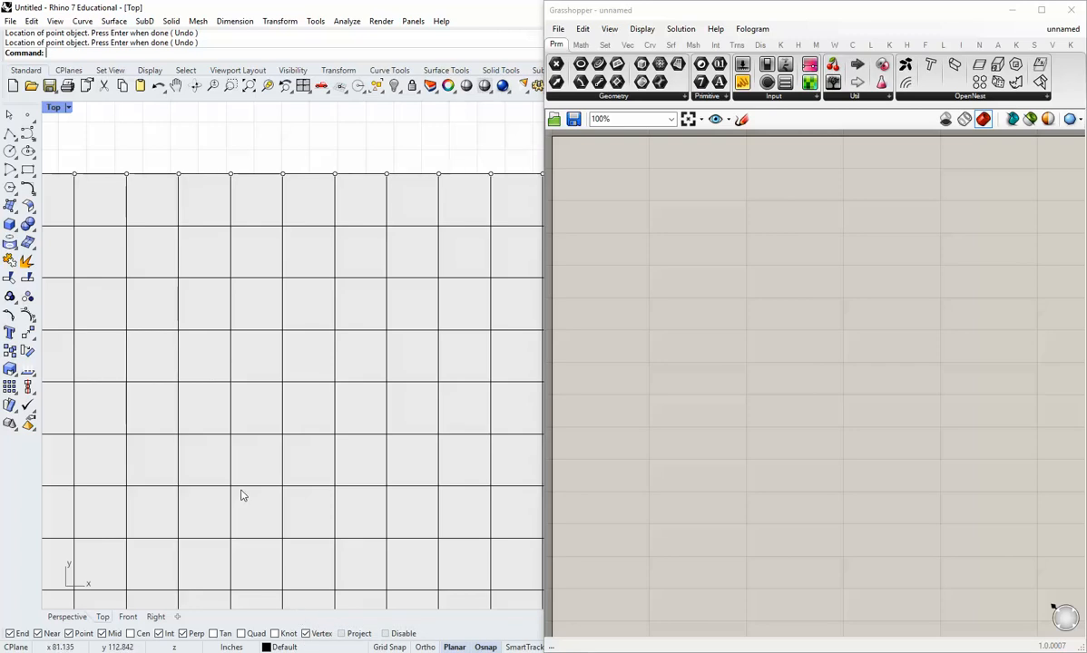
scroll(242, 495, down, 5)
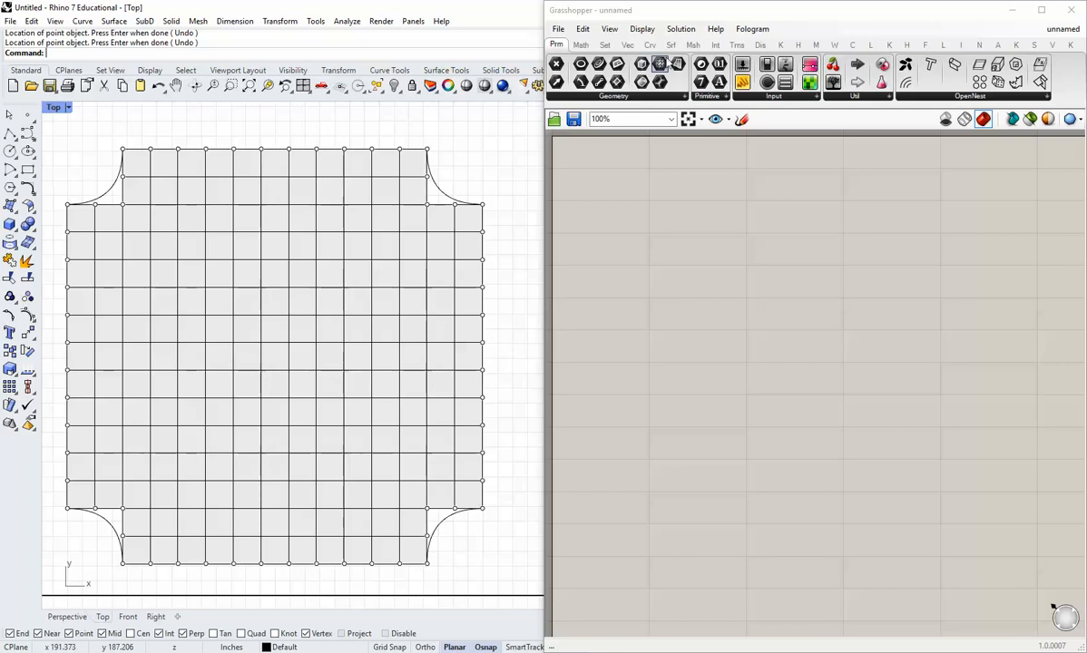
Step: In Grasshopper, add a Mesh parameter referencing the notched grid mesh, and hide the original mesh in Rhino
drag(659, 64, 622, 198)
right_click(621, 199)
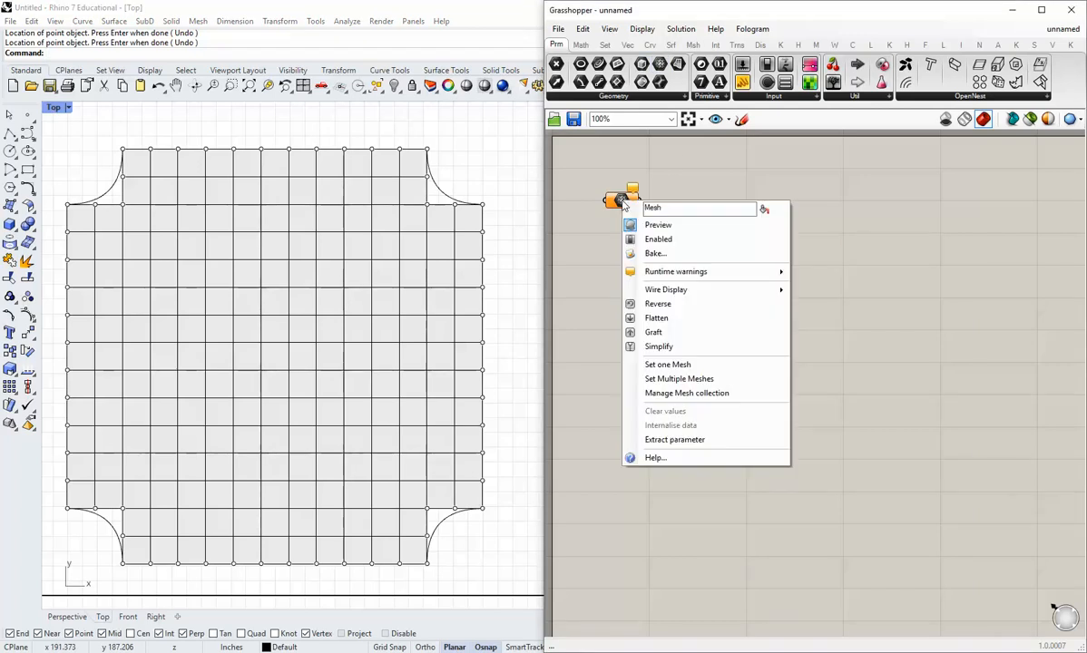
click(668, 365)
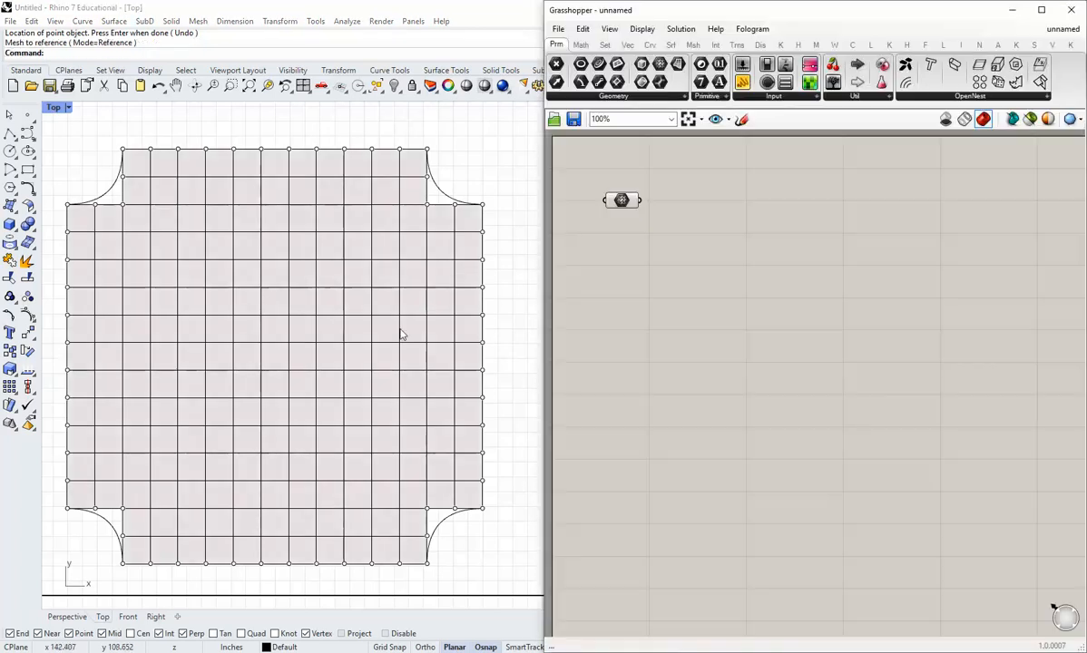
click(379, 313)
click(357, 323)
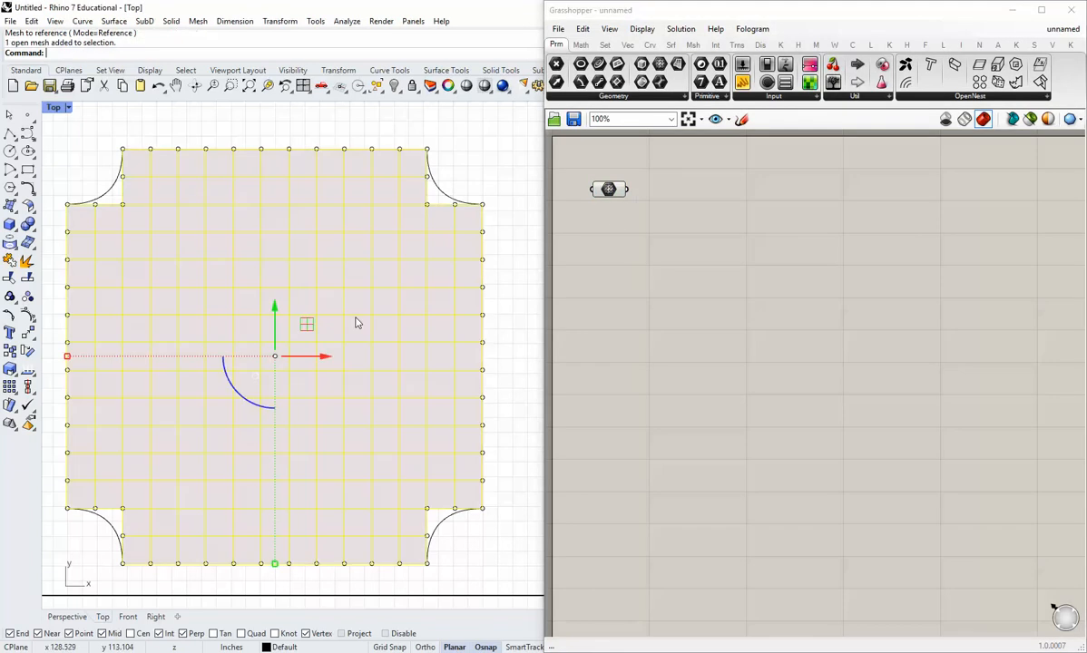
key(Return)
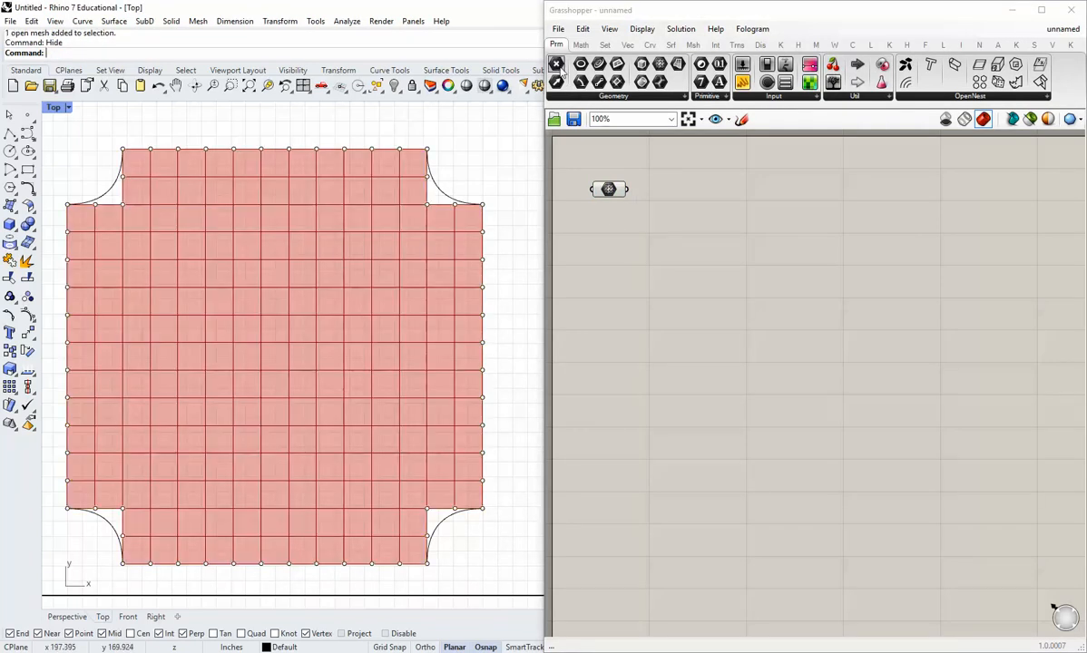
Step: Add a Curve parameter below the Mesh parameter and reference the four notch corner curves in it
drag(558, 83, 626, 275)
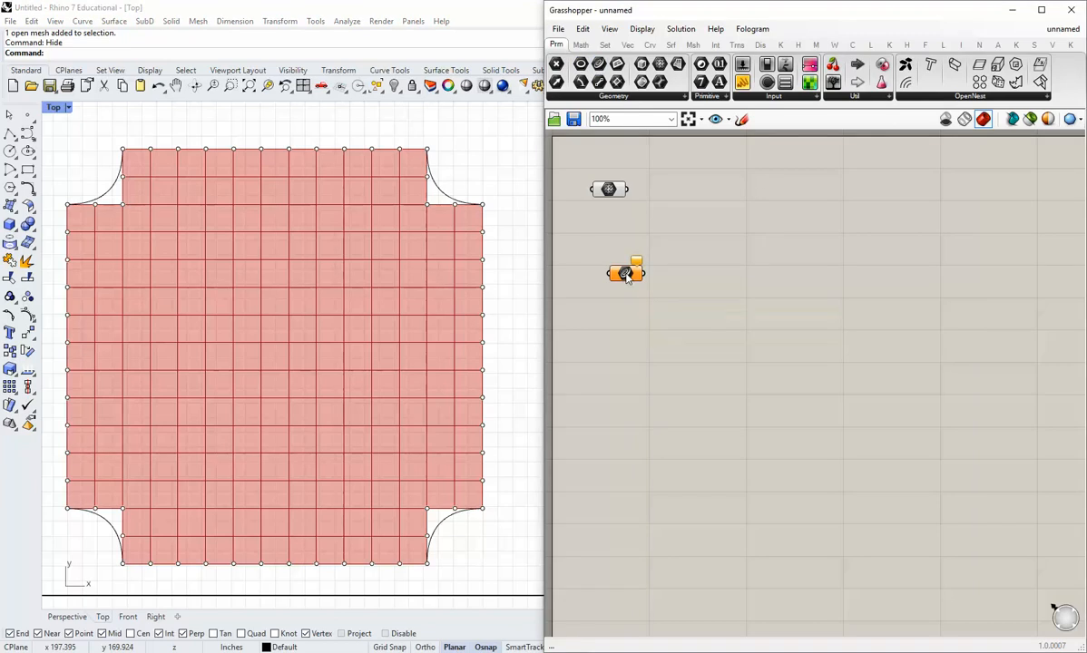
right_click(626, 275)
click(675, 439)
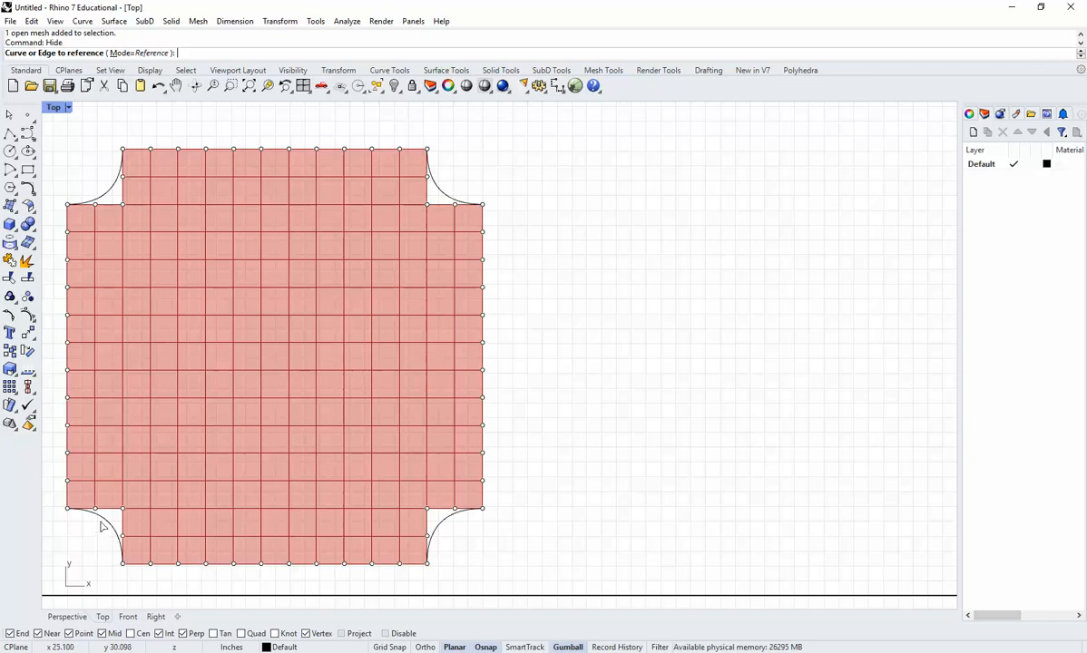
click(101, 517)
click(441, 528)
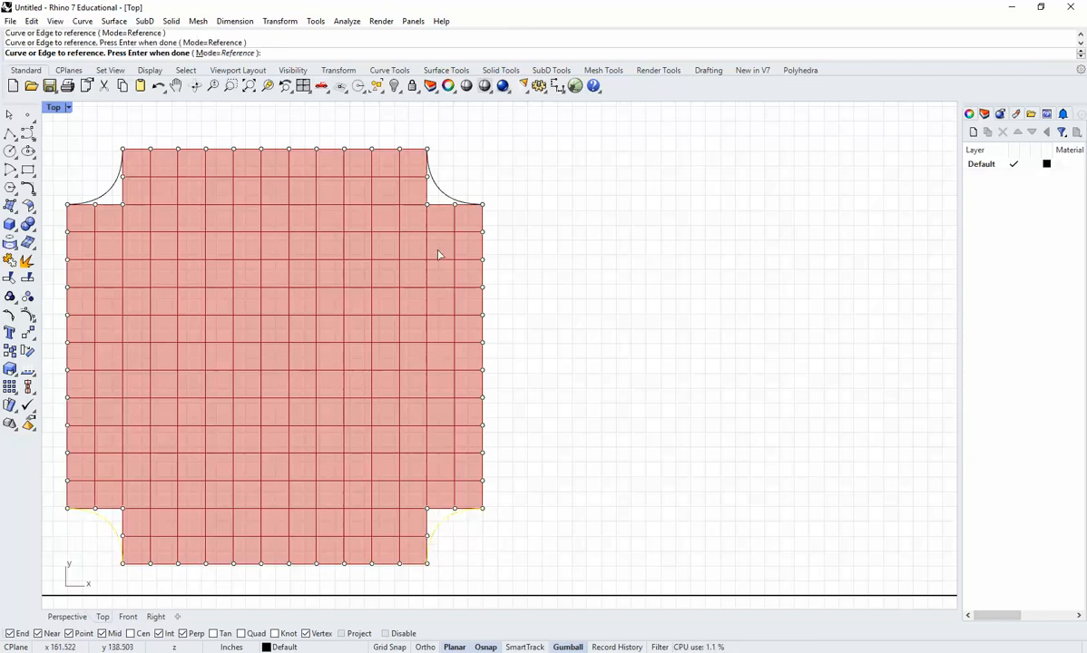
click(425, 178)
click(104, 193)
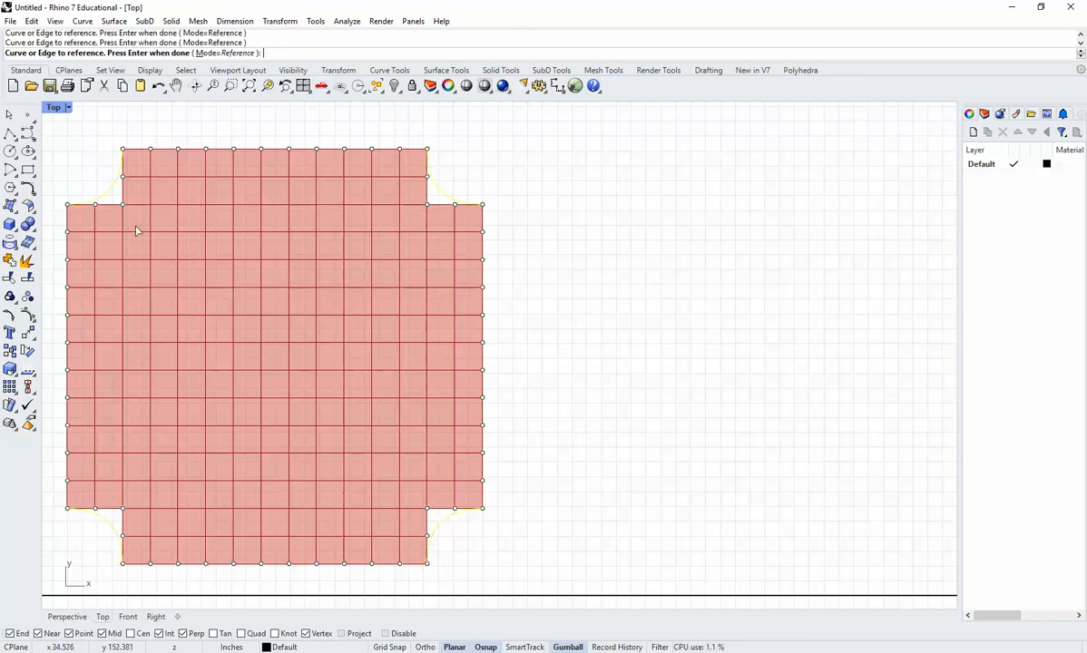
key(Return)
drag(626, 275, 610, 256)
mouse_move(609, 256)
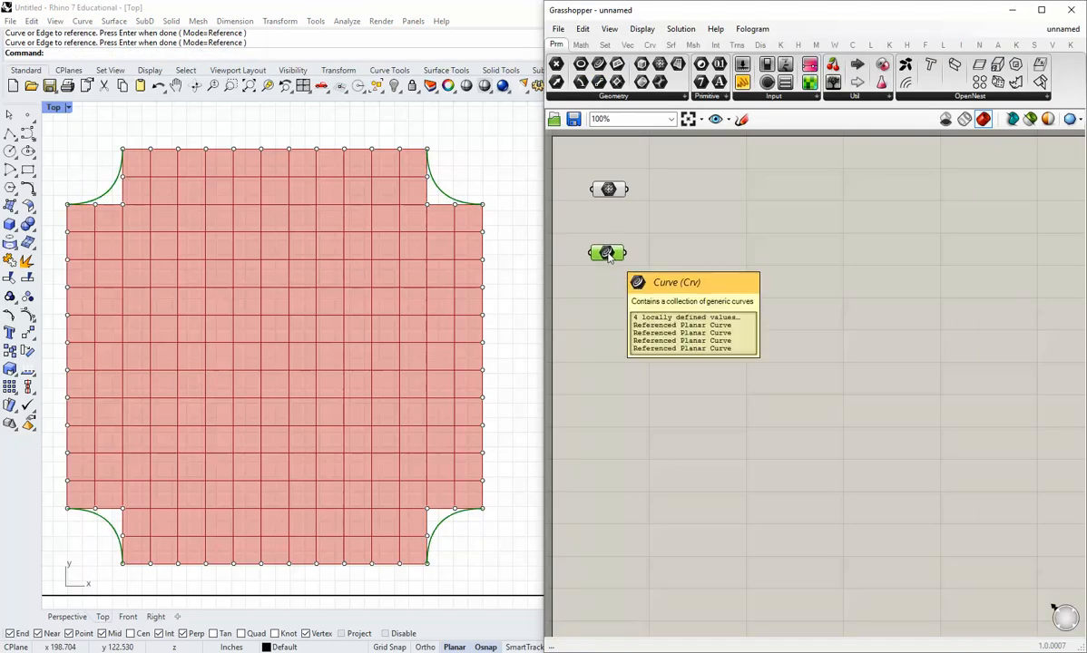
drag(608, 257, 608, 248)
click(612, 306)
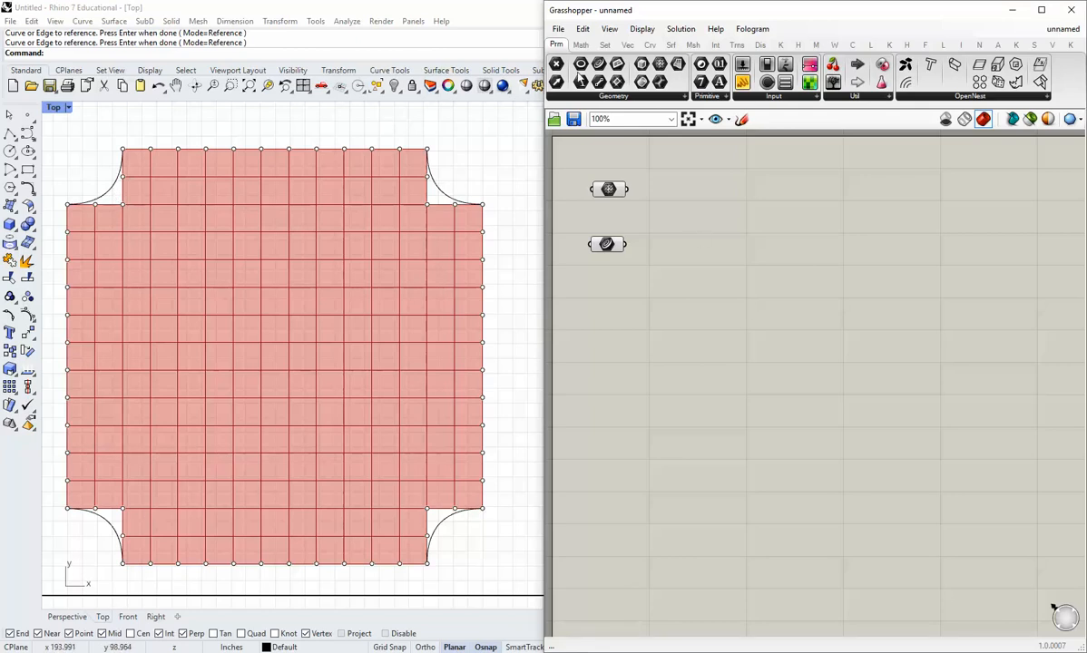
Step: Add a Point parameter below the Curve parameter and reference the eight points at the ends of the corner curves
click(558, 66)
click(603, 288)
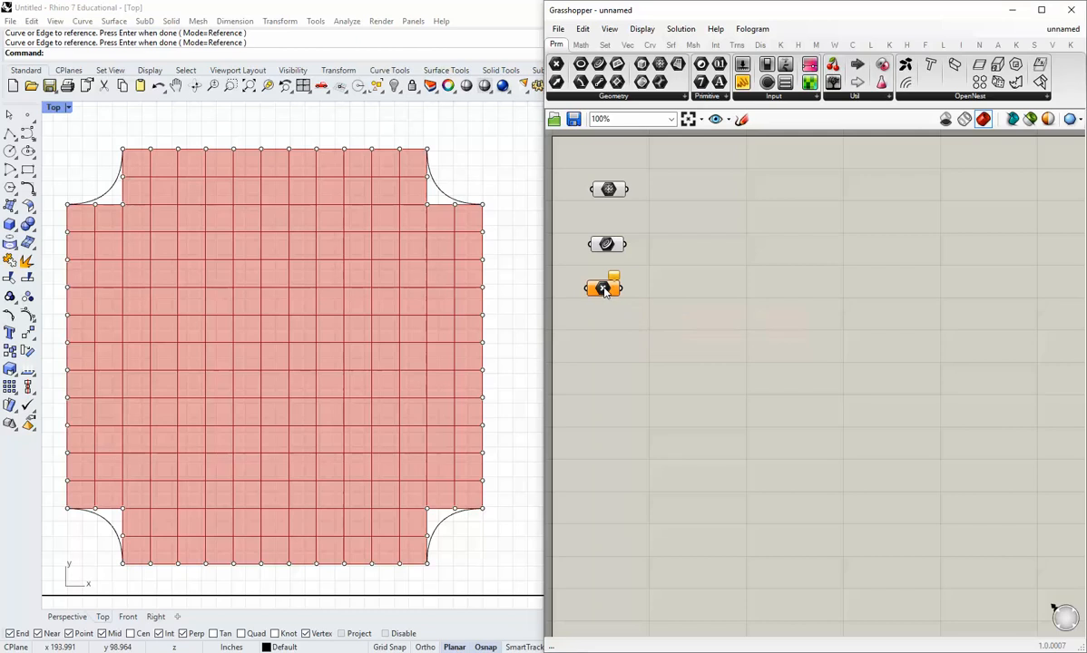
right_click(604, 291)
click(658, 480)
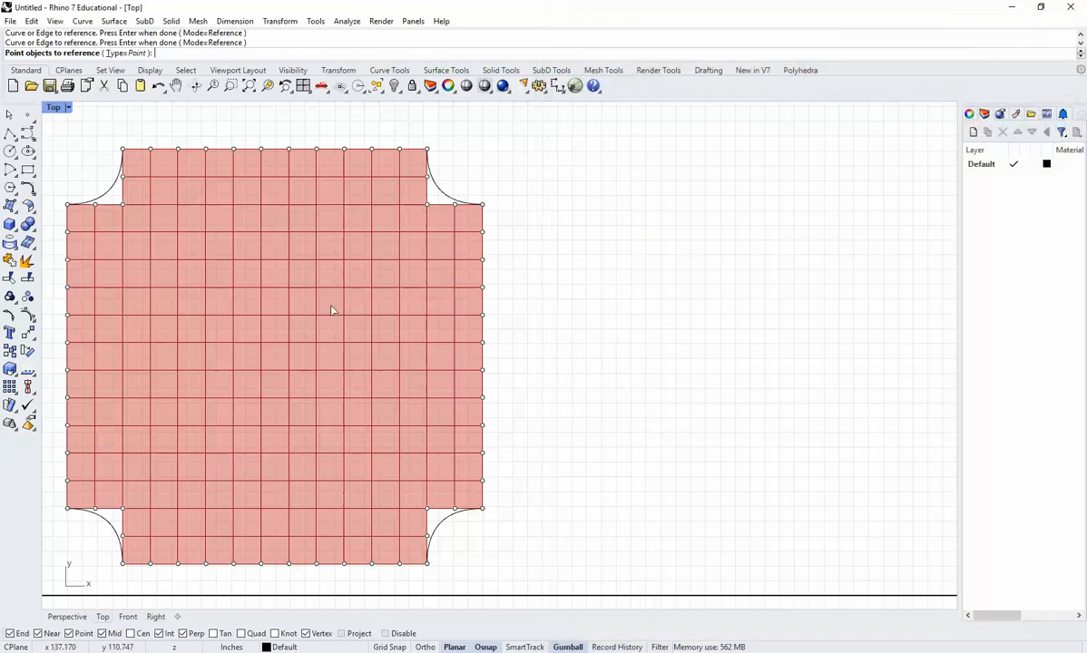
click(67, 204)
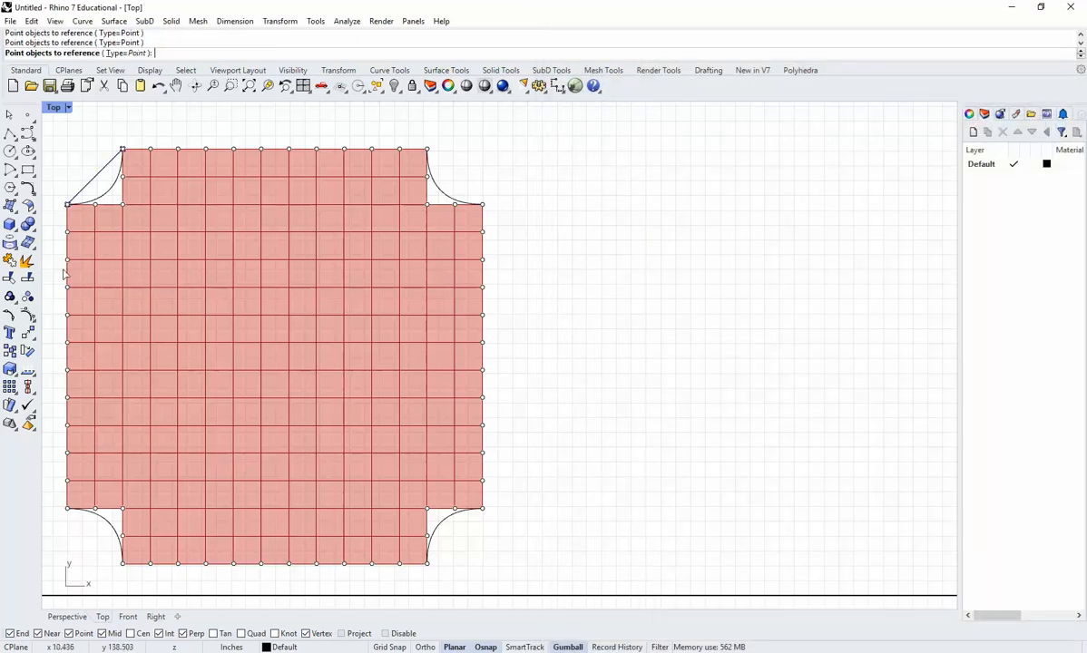
click(67, 508)
click(123, 564)
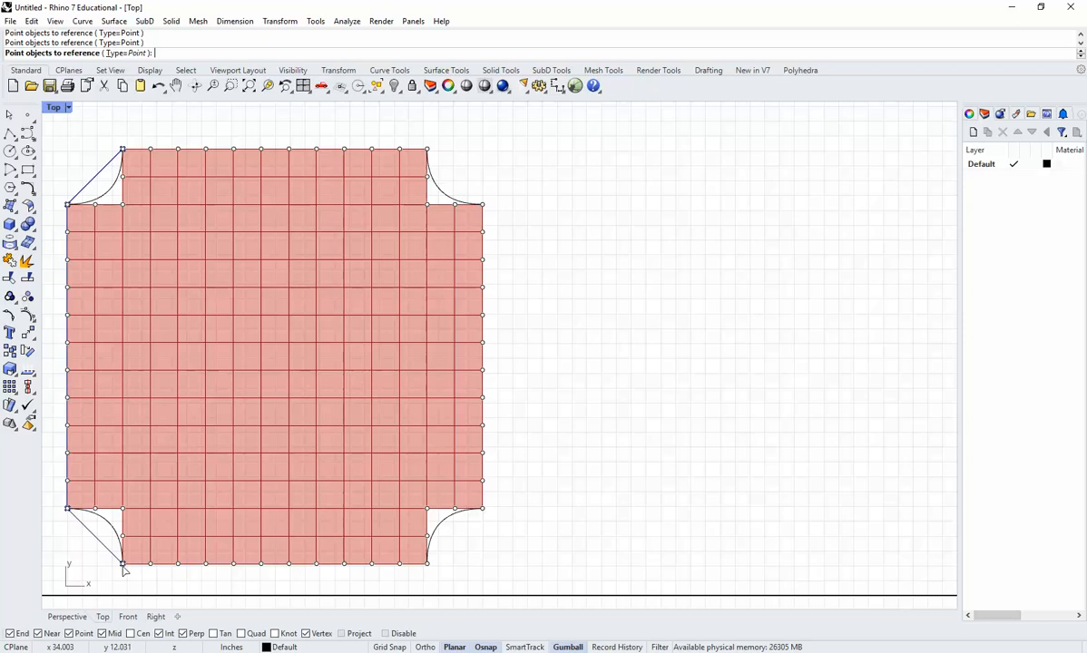
click(427, 563)
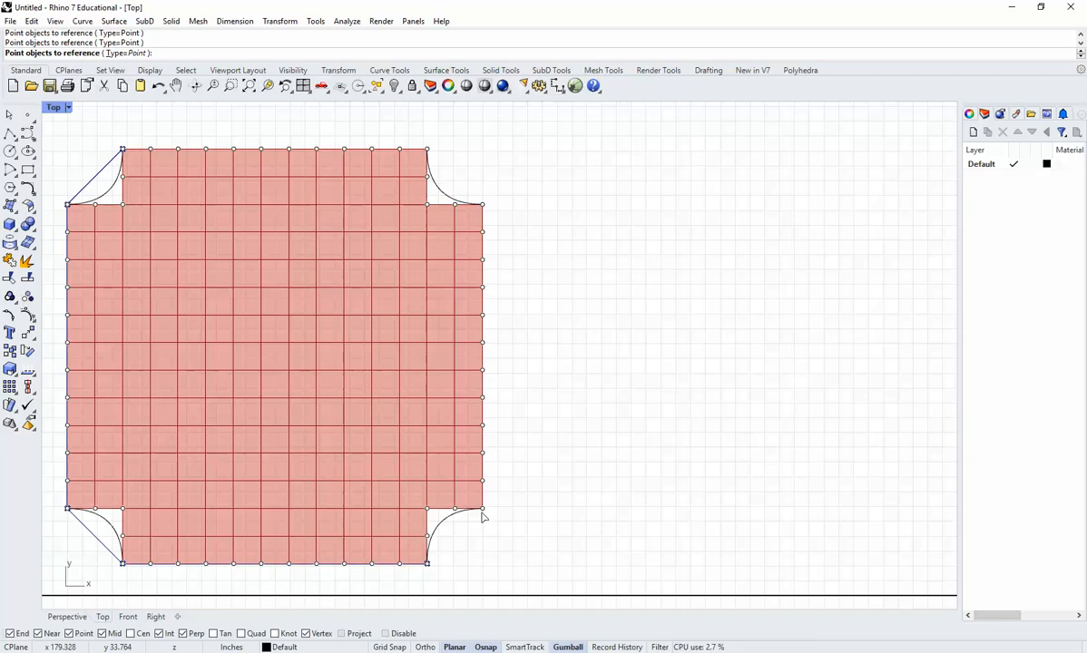
click(482, 510)
click(482, 204)
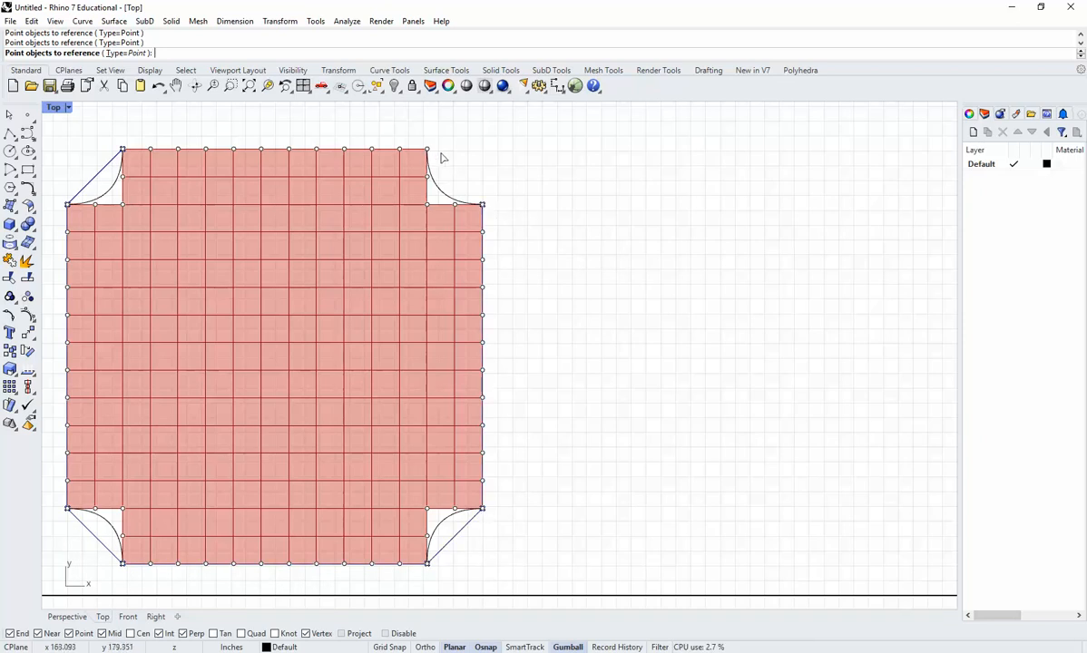
click(428, 150)
right_click(574, 226)
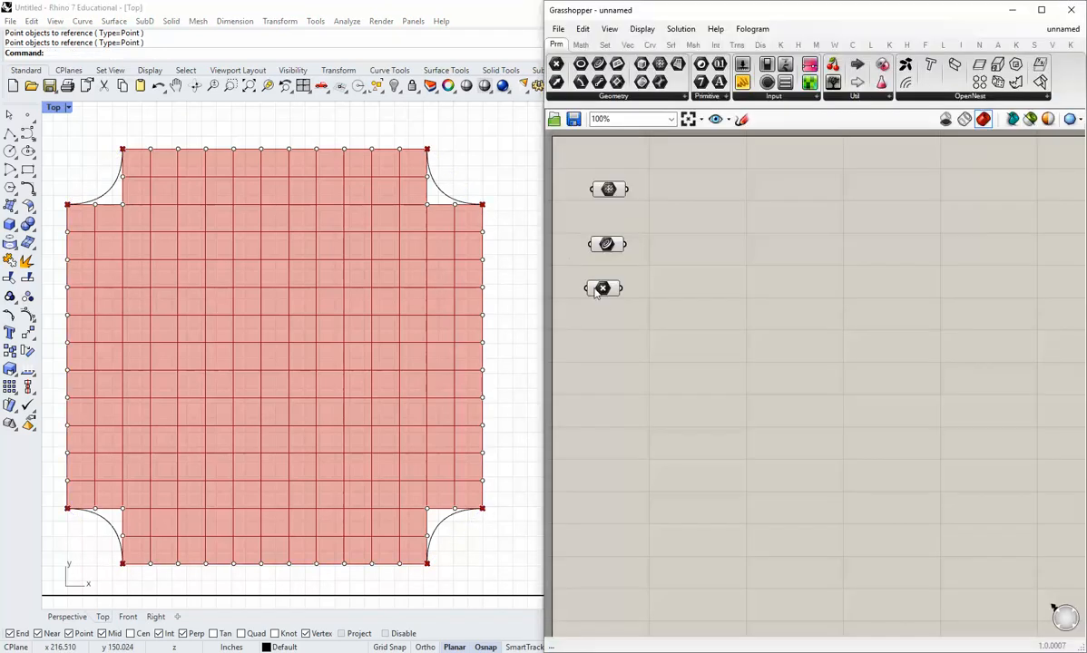
Step: Rename the Point parameter "anchors" and line it up below the Curve parameter
drag(604, 288, 615, 328)
right_click(619, 328)
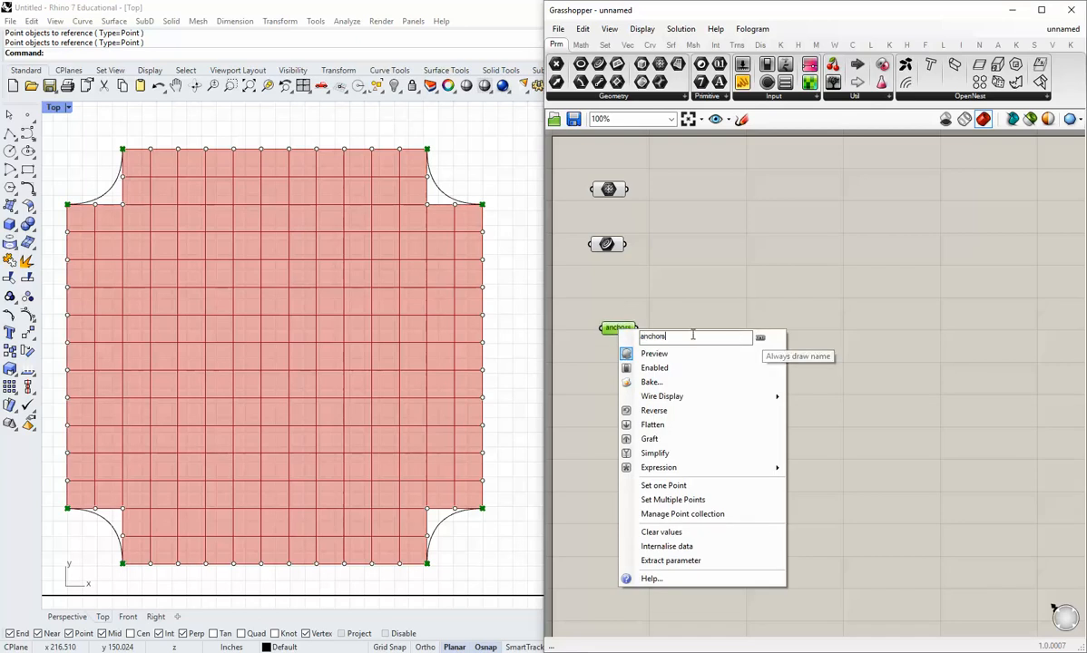
key(Return)
drag(628, 328, 619, 318)
click(622, 210)
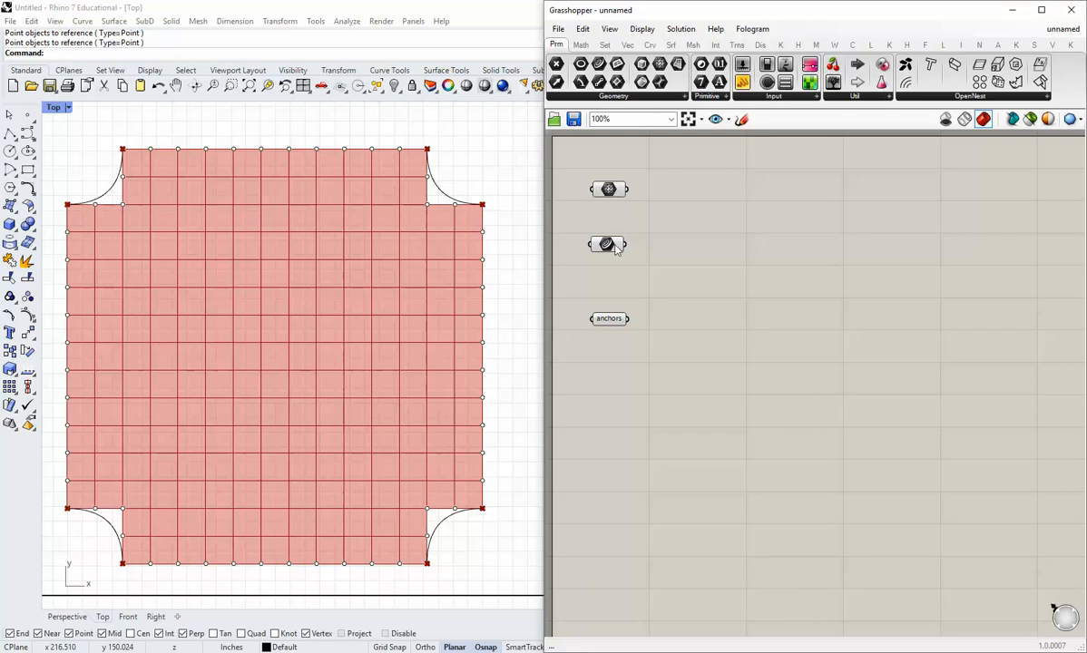
Step: Move the Curve parameter down slightly, add a Point parameter below it, and reference the twelve inner points of the four corner notches in it
drag(611, 246, 616, 253)
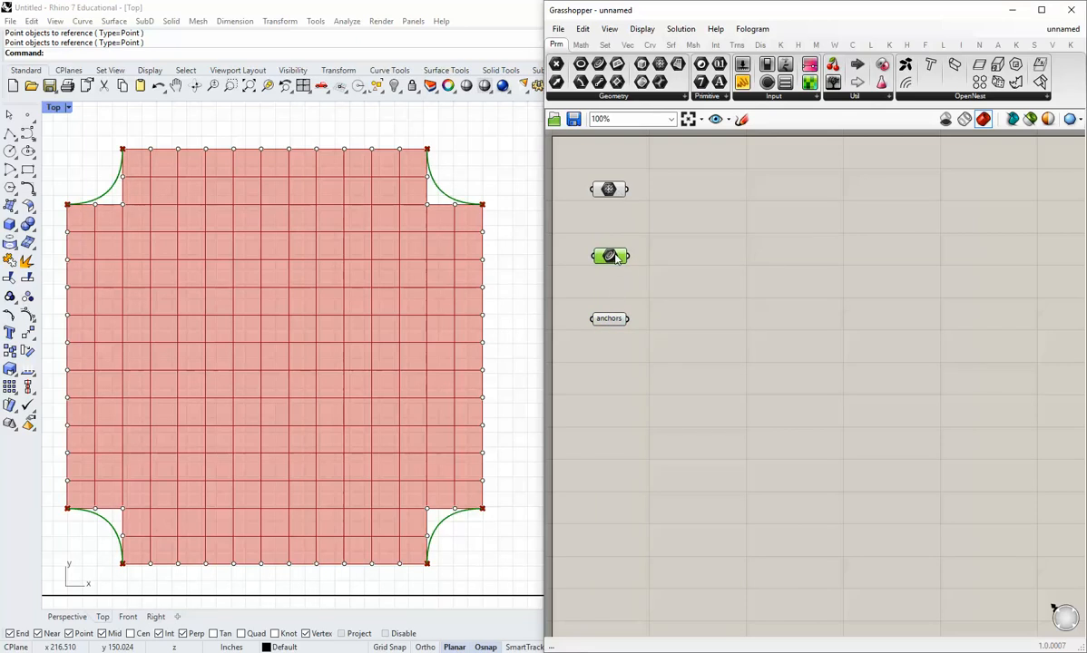
click(614, 361)
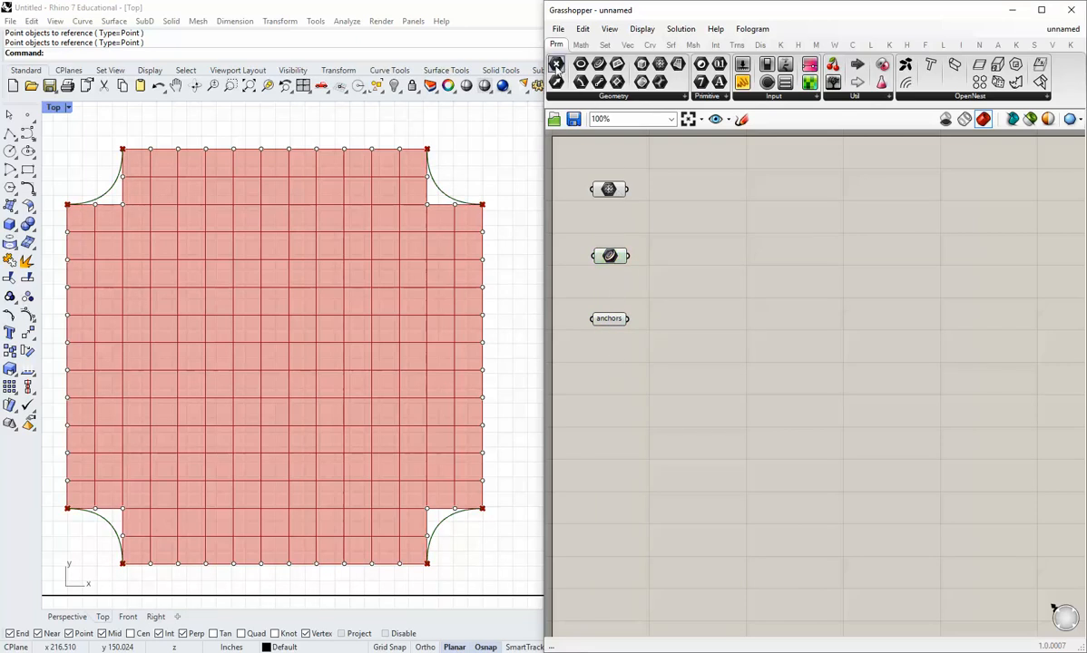
drag(556, 66, 623, 388)
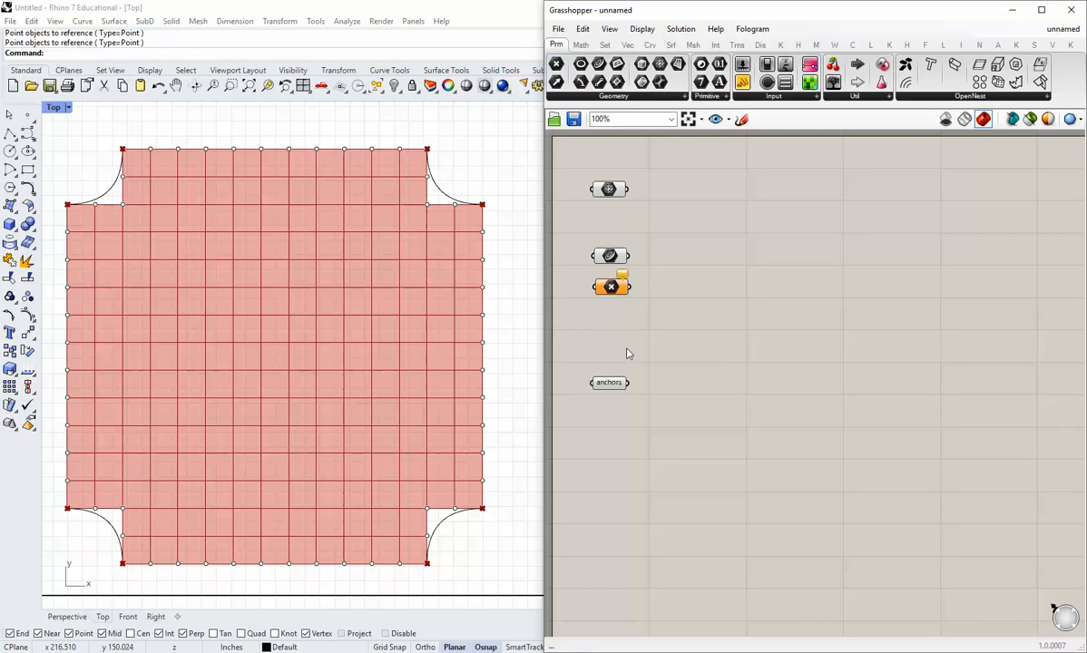
drag(614, 284, 615, 290)
right_click(616, 296)
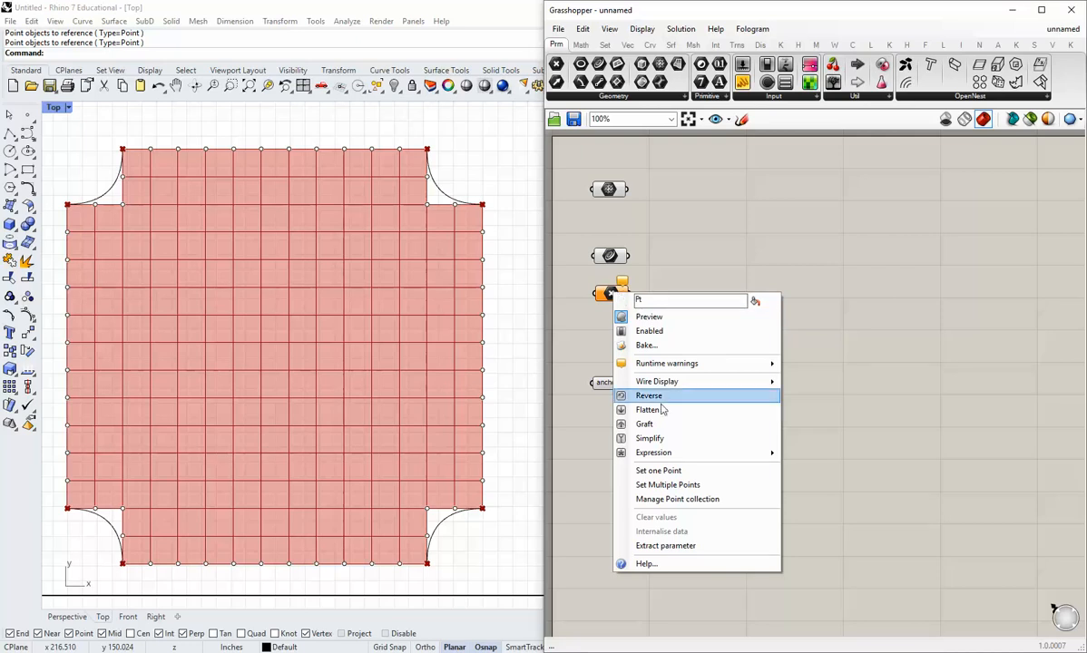
click(667, 484)
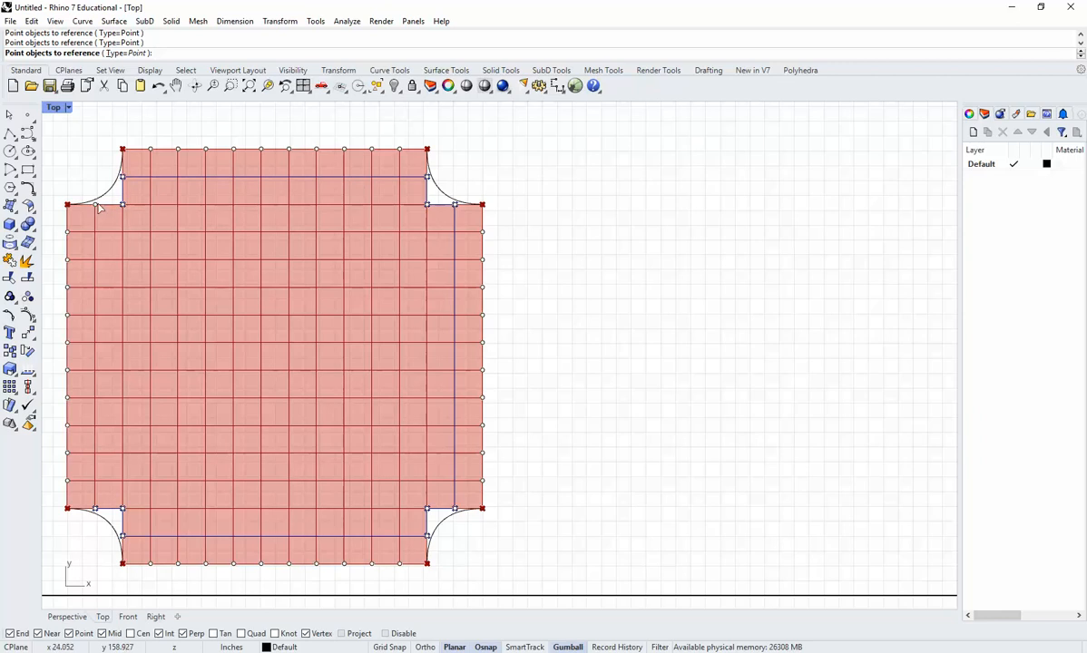
key(Return)
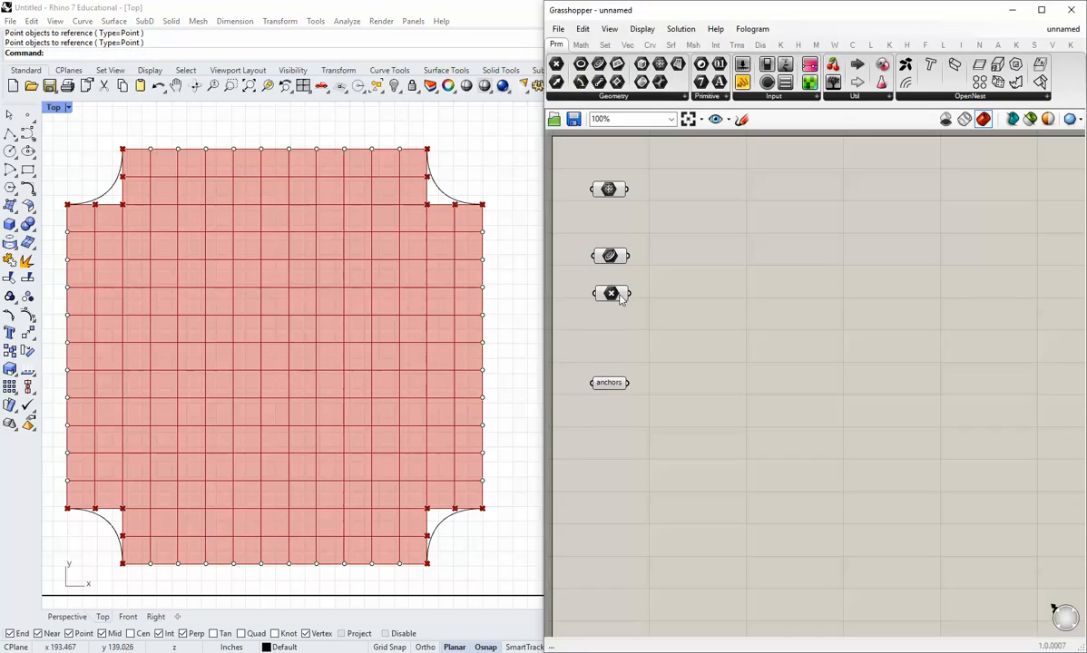
mouse_move(621, 299)
mouse_down()
mouse_move(620, 311)
mouse_move(620, 292)
mouse_up()
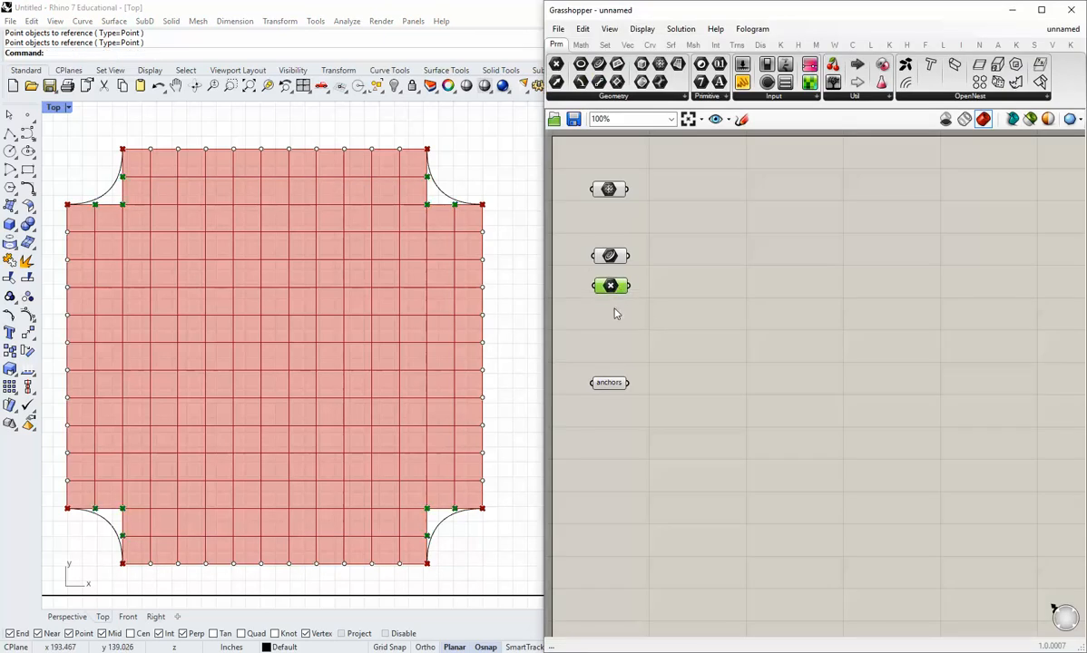
Step: Rename the new Point parameter "pull pts" and align all four parameters in one vertical column
click(614, 314)
click(611, 287)
click(610, 255)
click(643, 287)
right_click(616, 287)
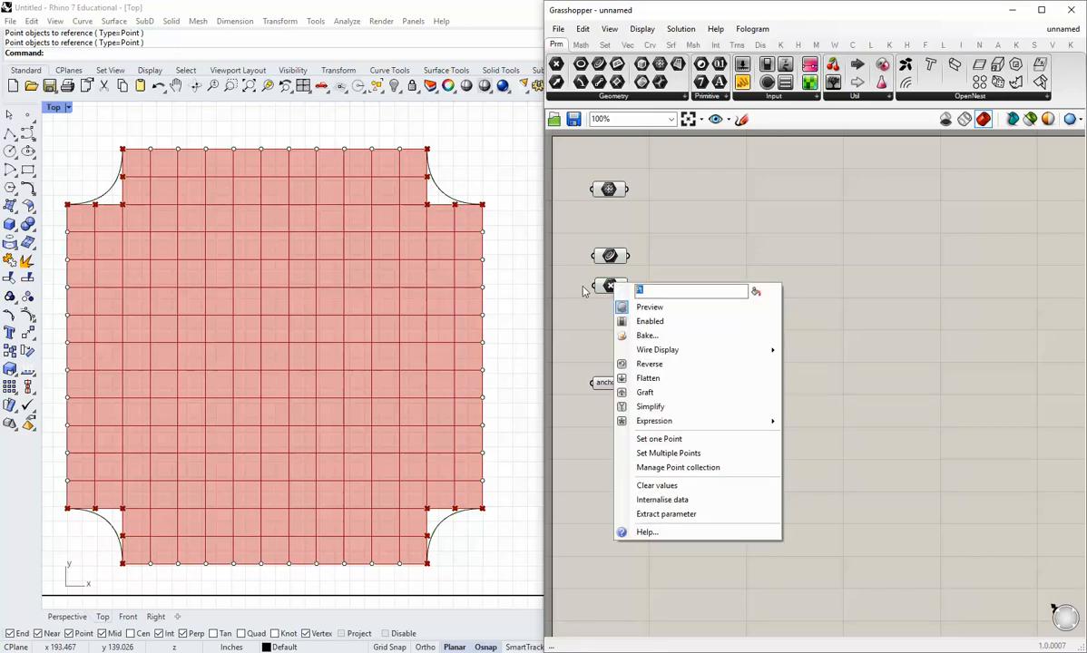
text(pull pts)
key(Return)
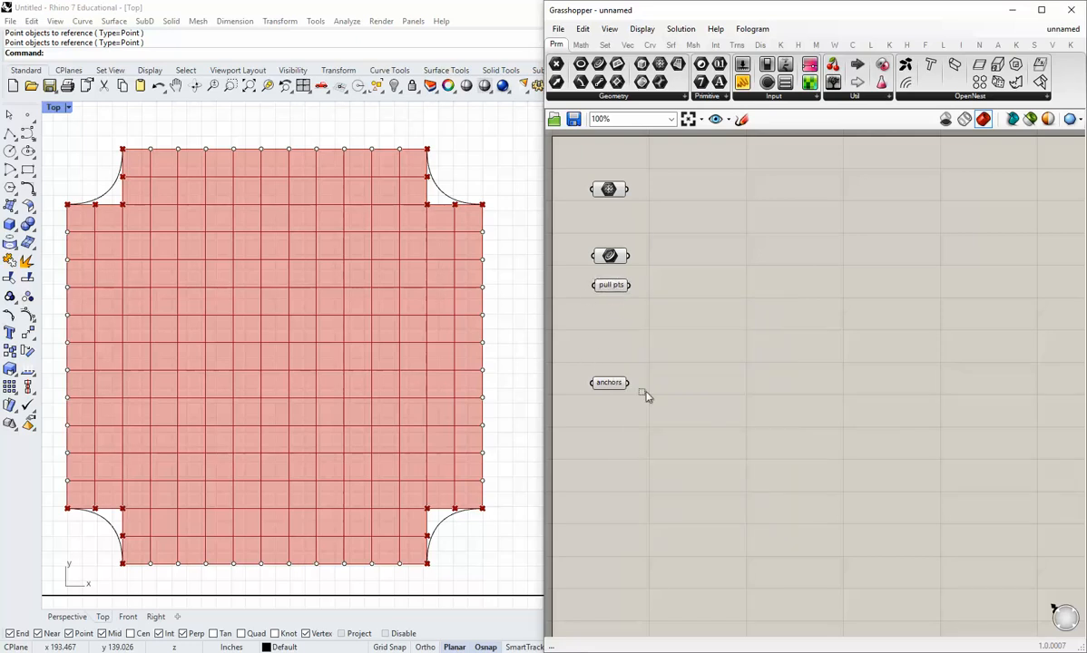
drag(648, 427, 616, 167)
click(611, 171)
click(579, 223)
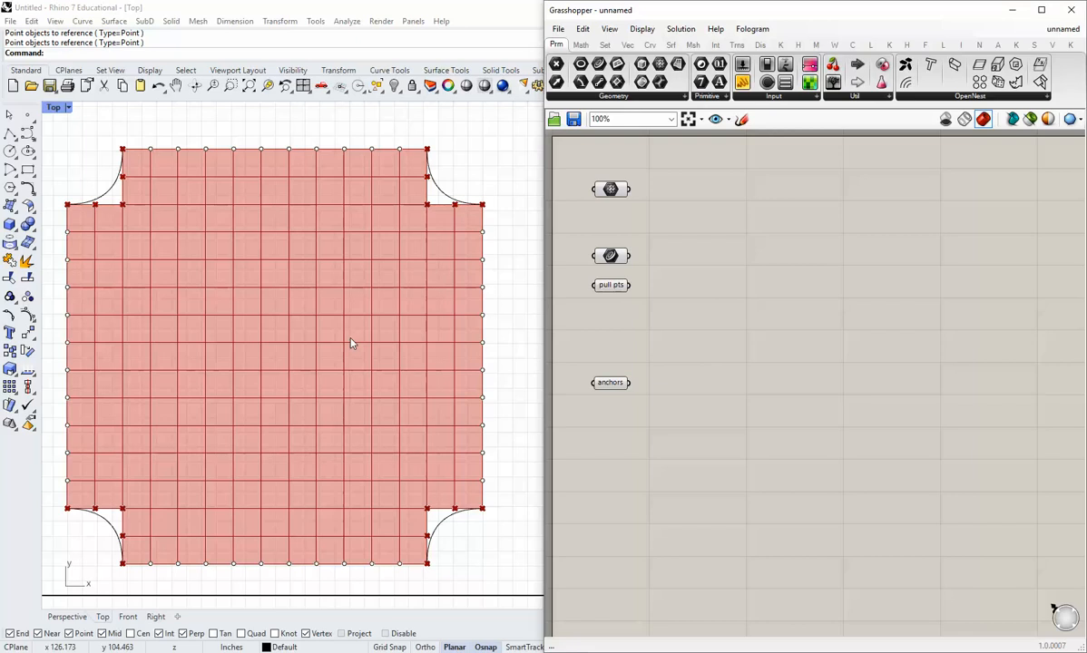
Step: Add a Point parameter between "pull pts" and "anchors" and pick the unreferenced points along the mesh's left and bottom edges for it
click(556, 65)
click(611, 342)
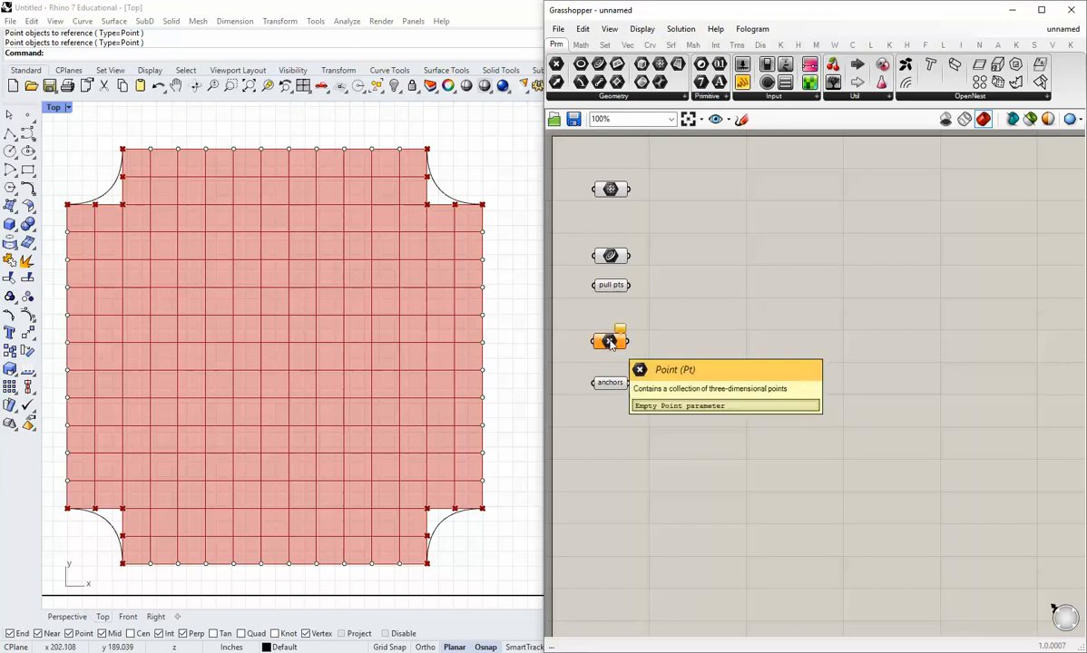
right_click(610, 342)
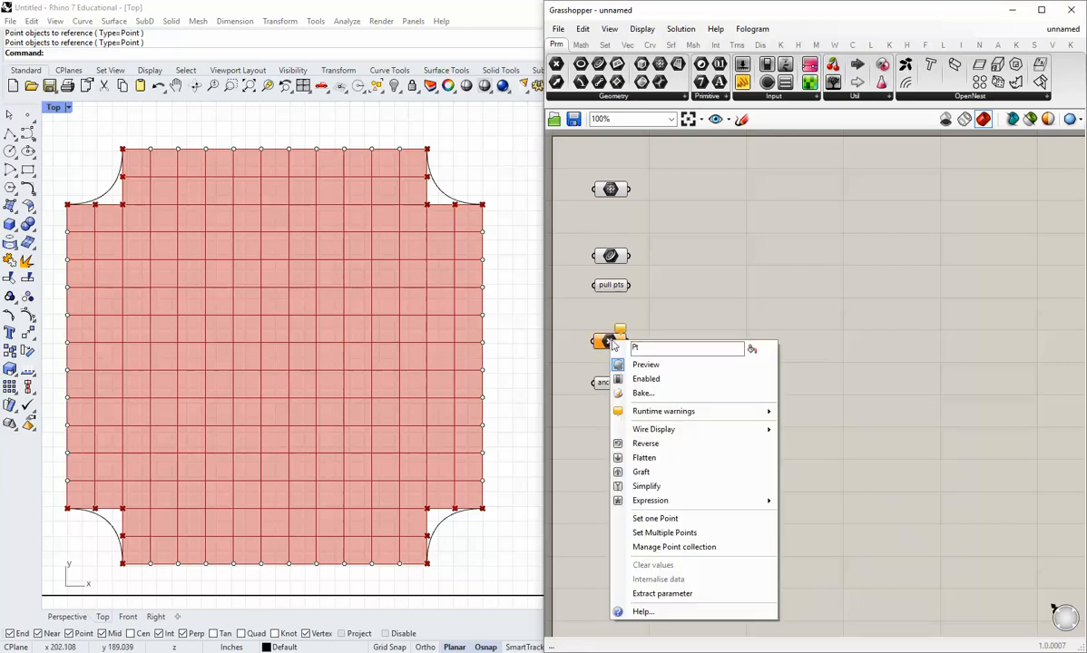
click(648, 535)
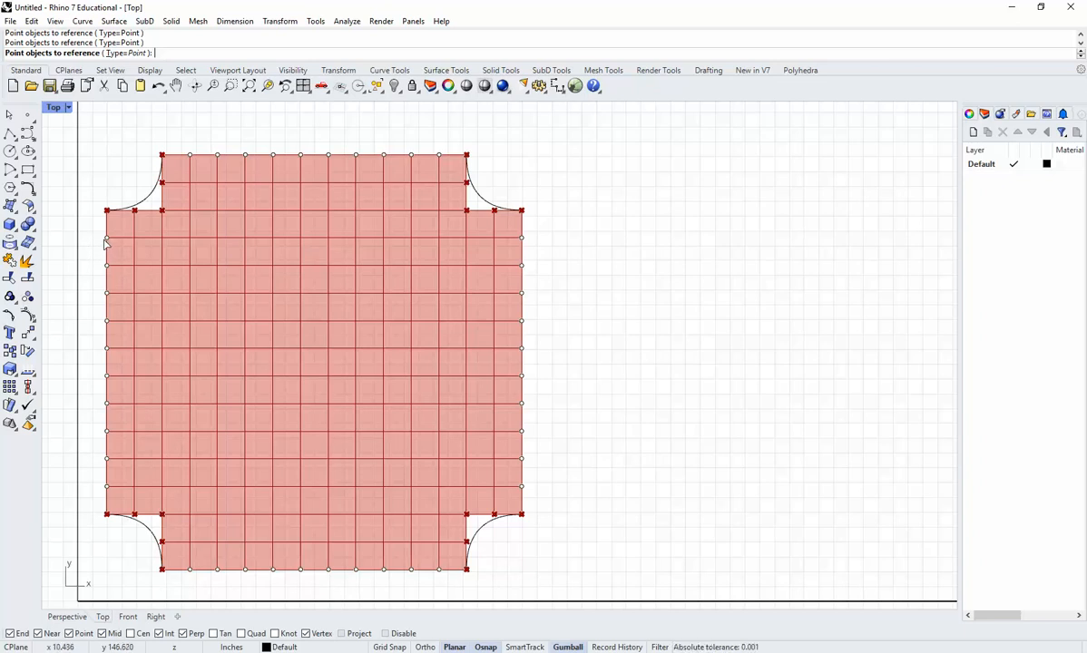
drag(86, 233, 113, 267)
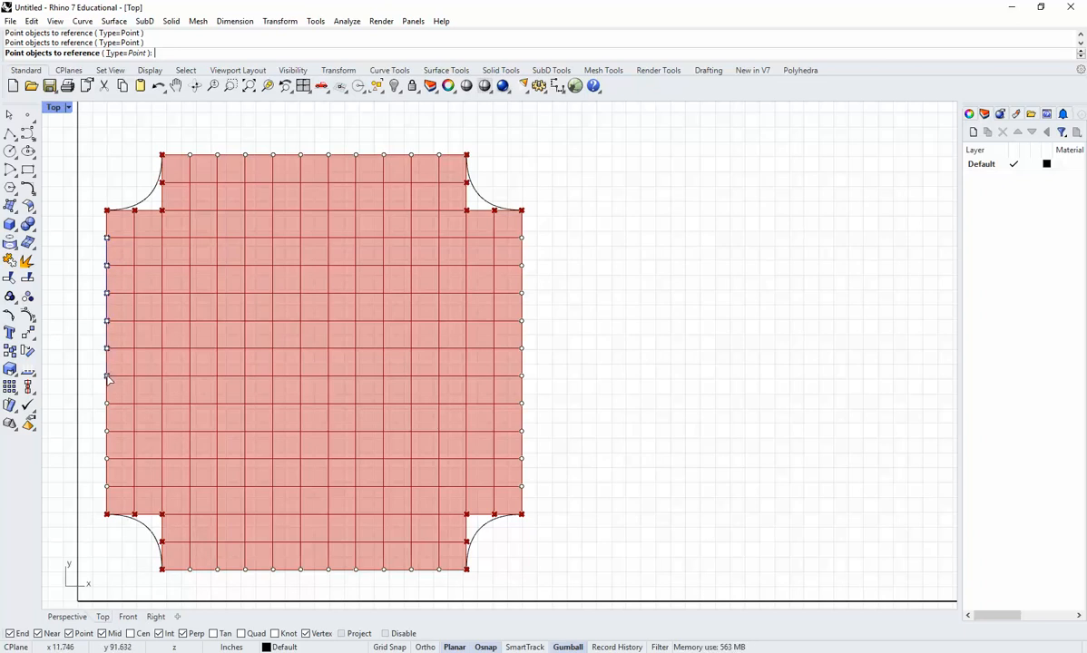
click(106, 404)
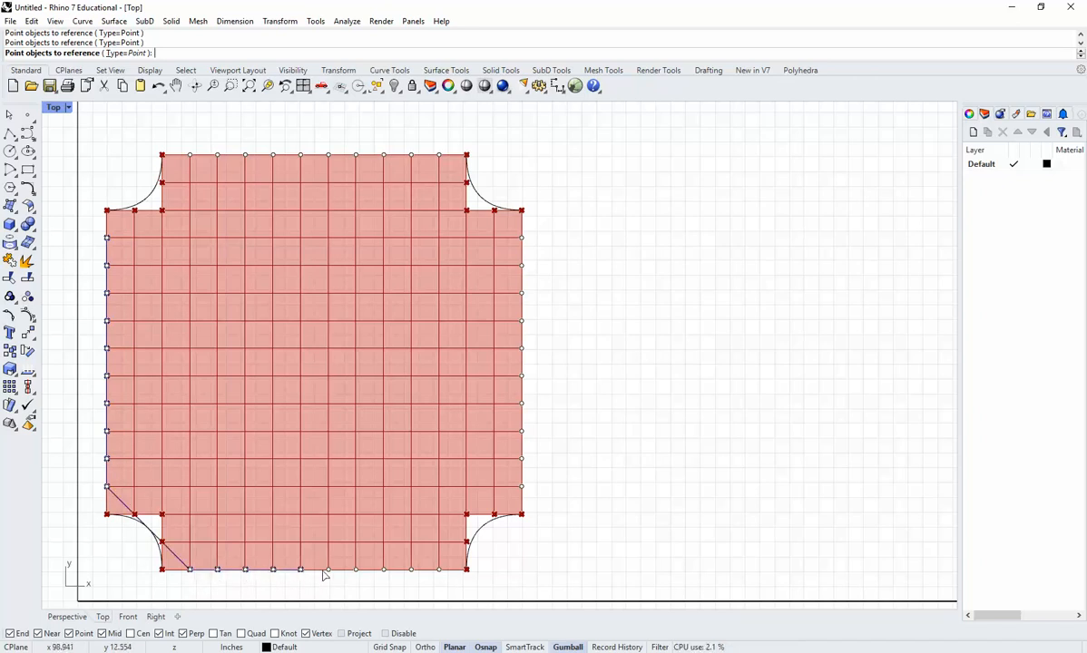
click(384, 569)
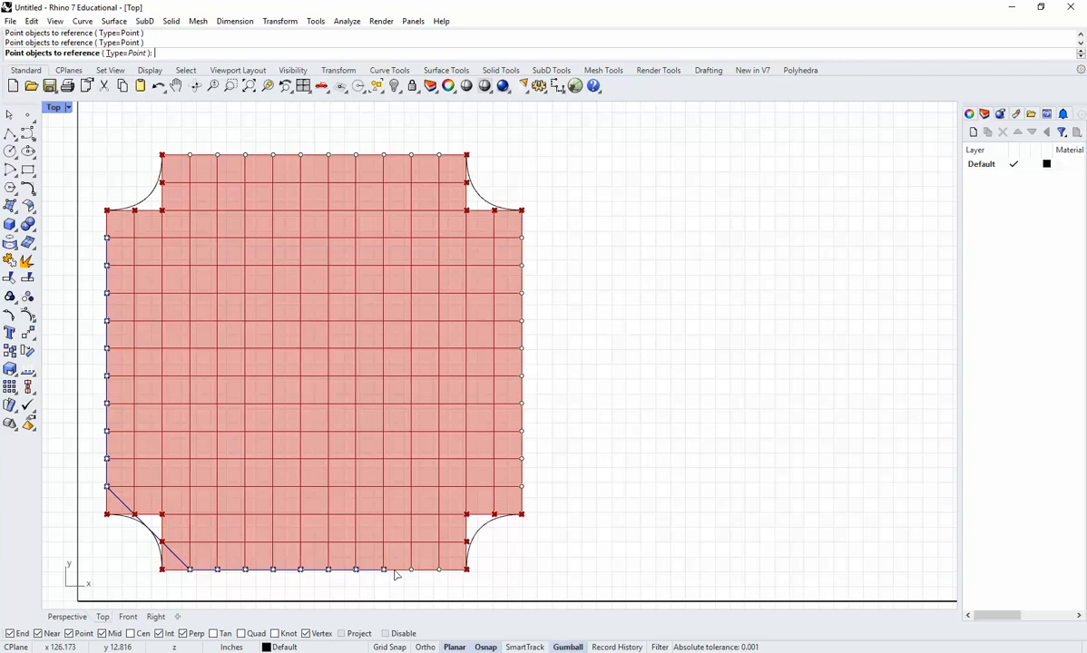
click(411, 571)
click(439, 571)
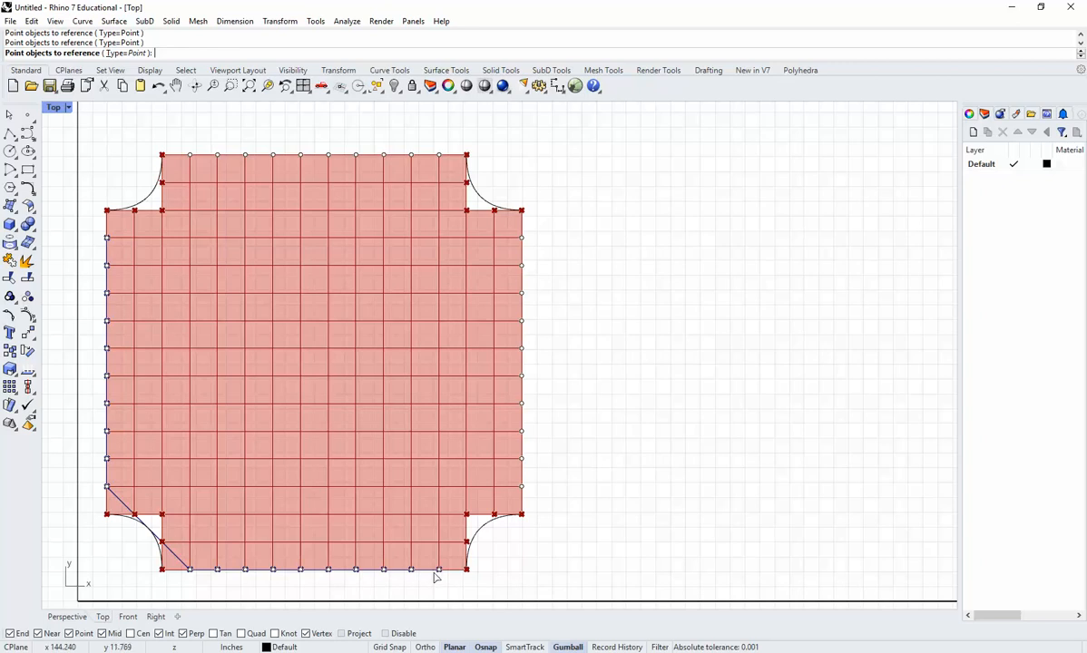
Step: Add the unreferenced points along the mesh's right and top edges to the selection and complete the point reference
click(522, 487)
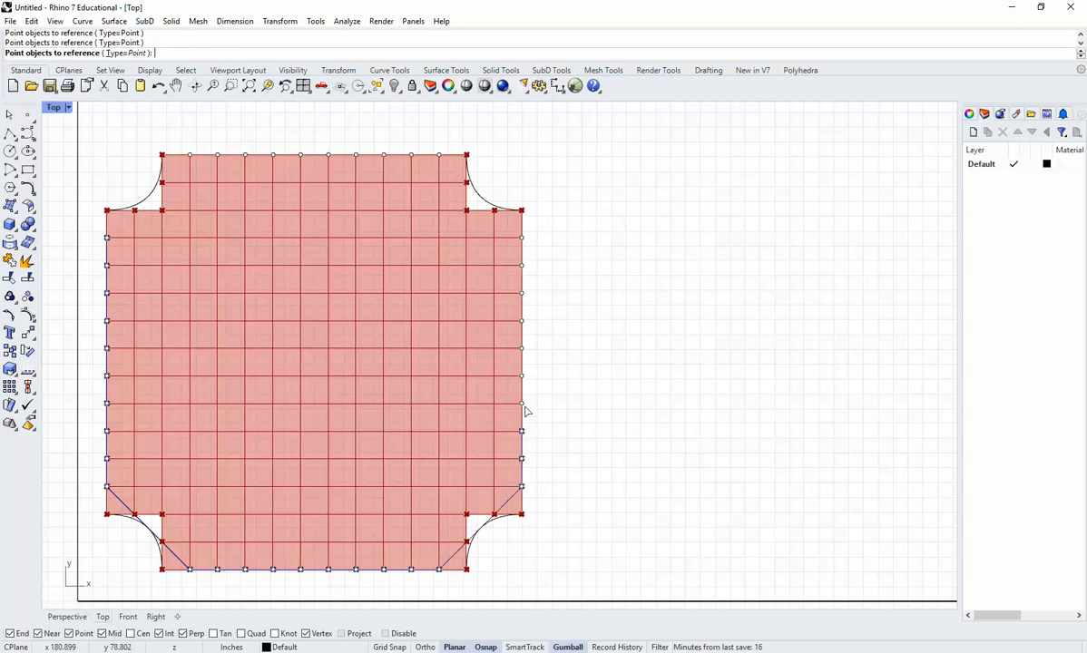
click(522, 403)
click(522, 376)
click(523, 348)
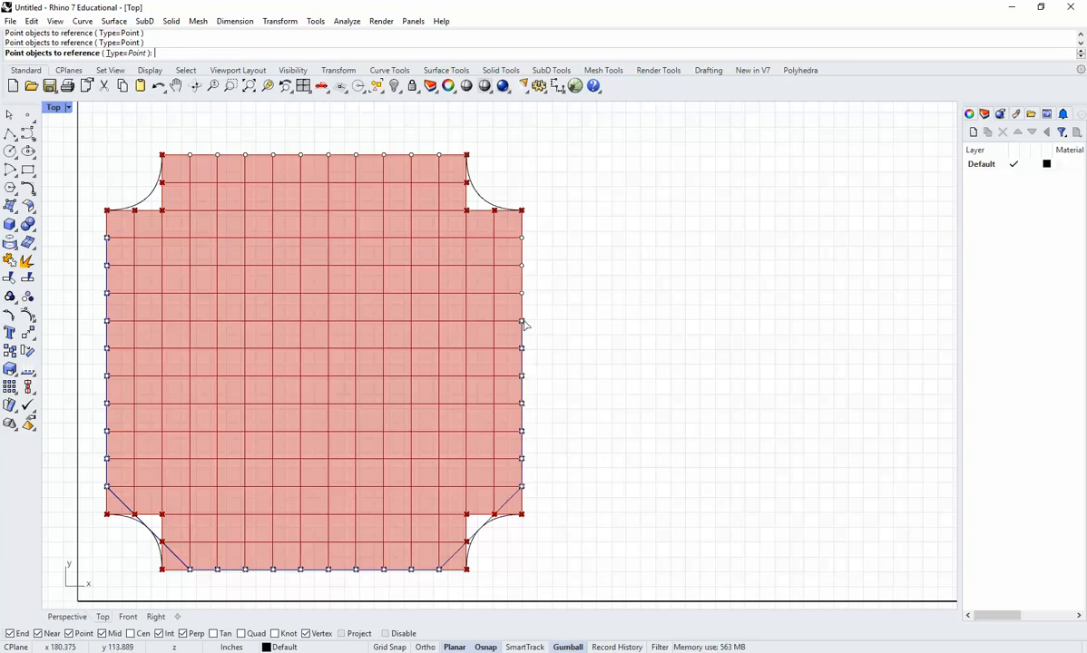
click(523, 293)
click(523, 266)
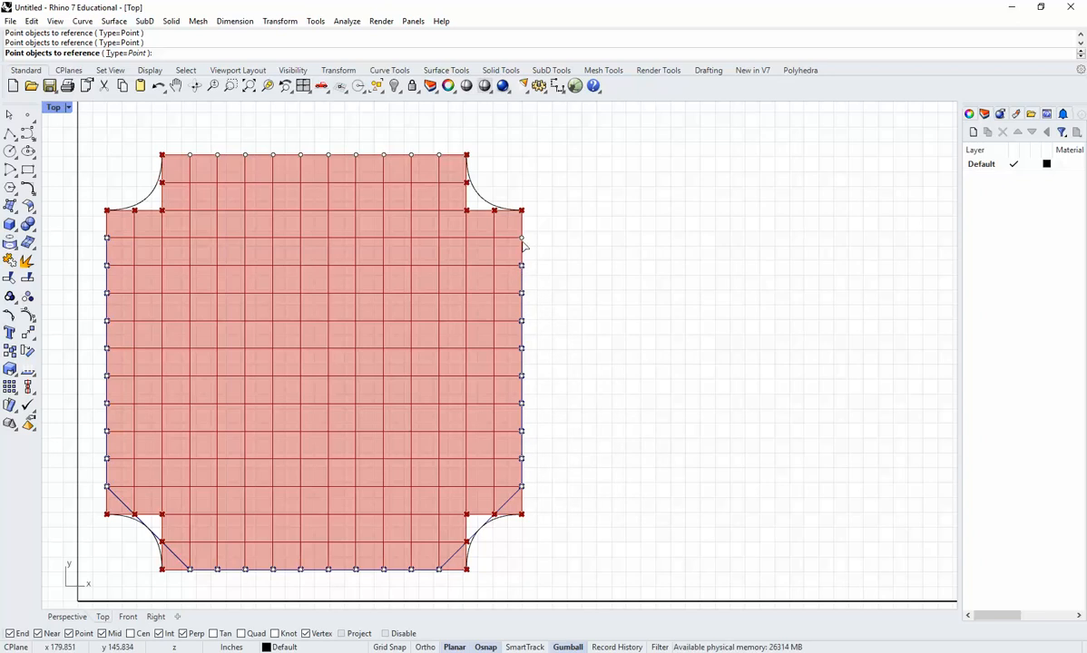
click(439, 156)
click(412, 156)
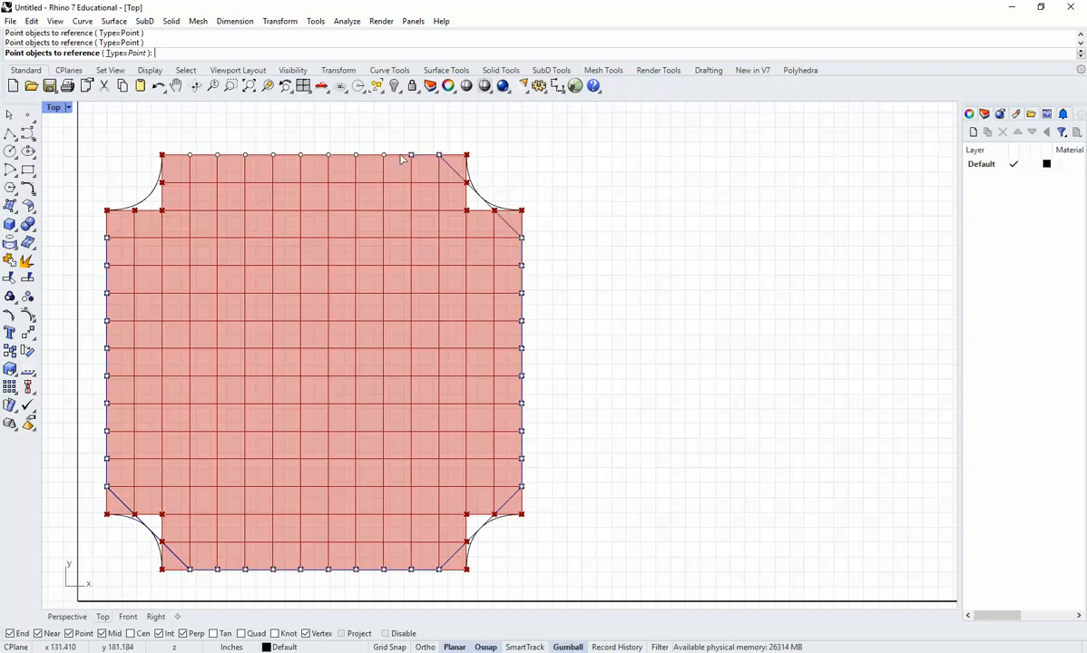
click(357, 156)
click(329, 156)
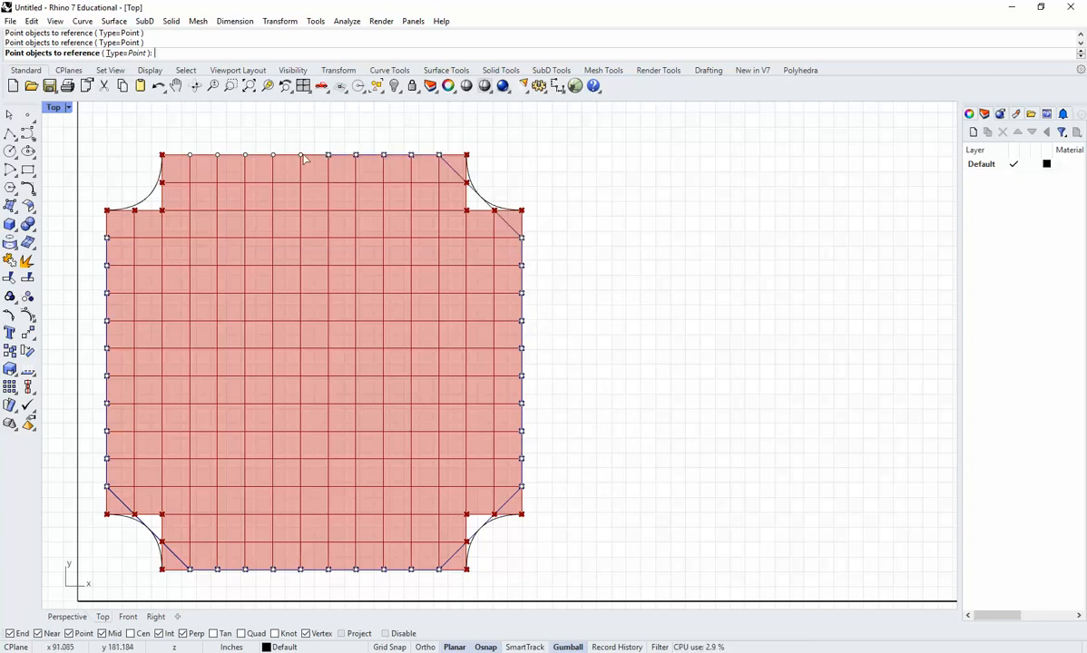
click(302, 156)
click(219, 156)
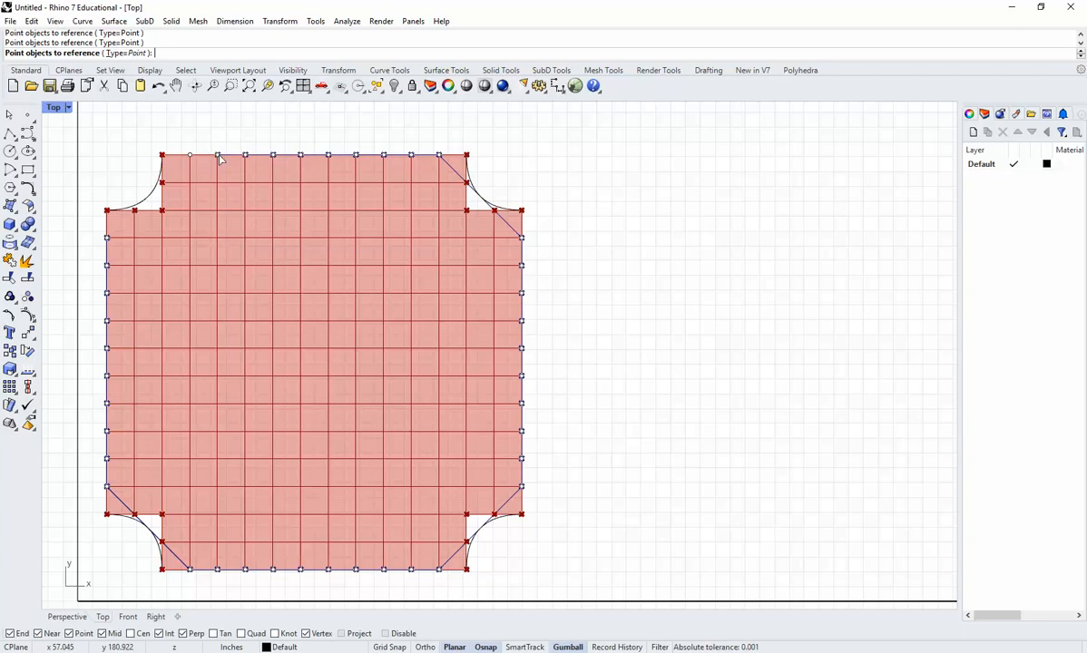
key(Return)
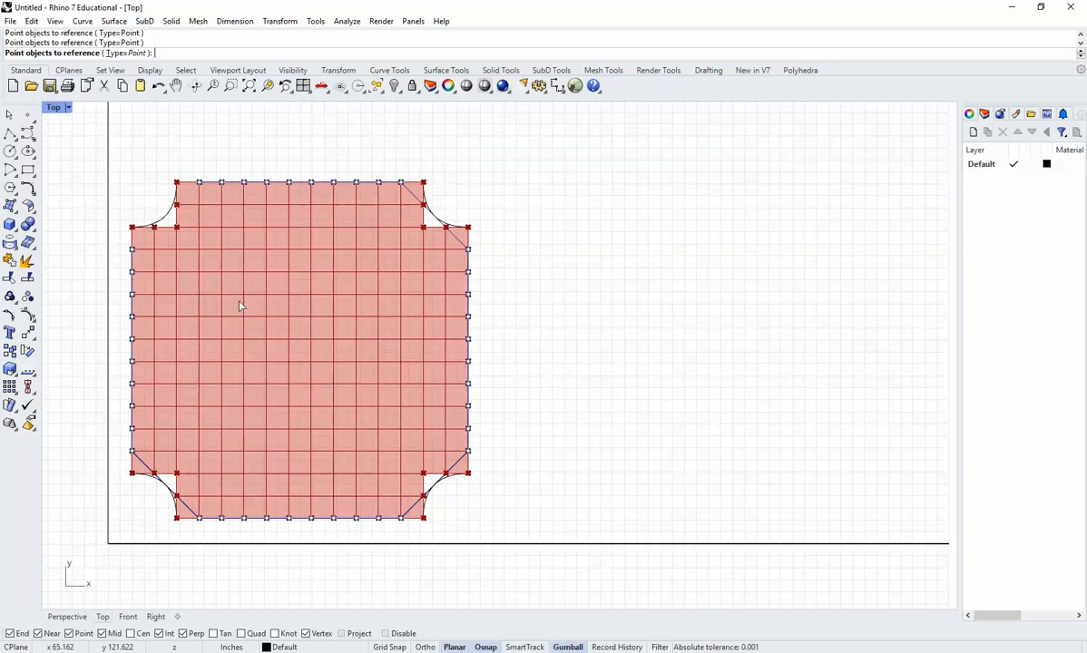
Step: Rename the new Point parameter "edge pts" and space it and the "anchors" parameter further down the canvas
right_click(609, 343)
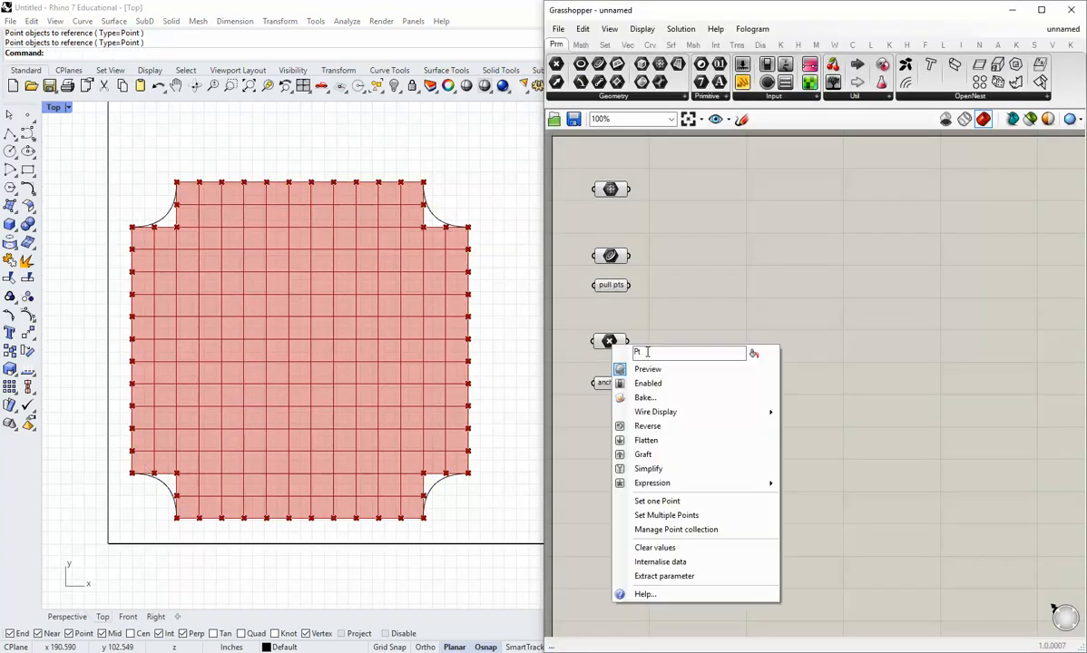
text(edge pts)
key(Return)
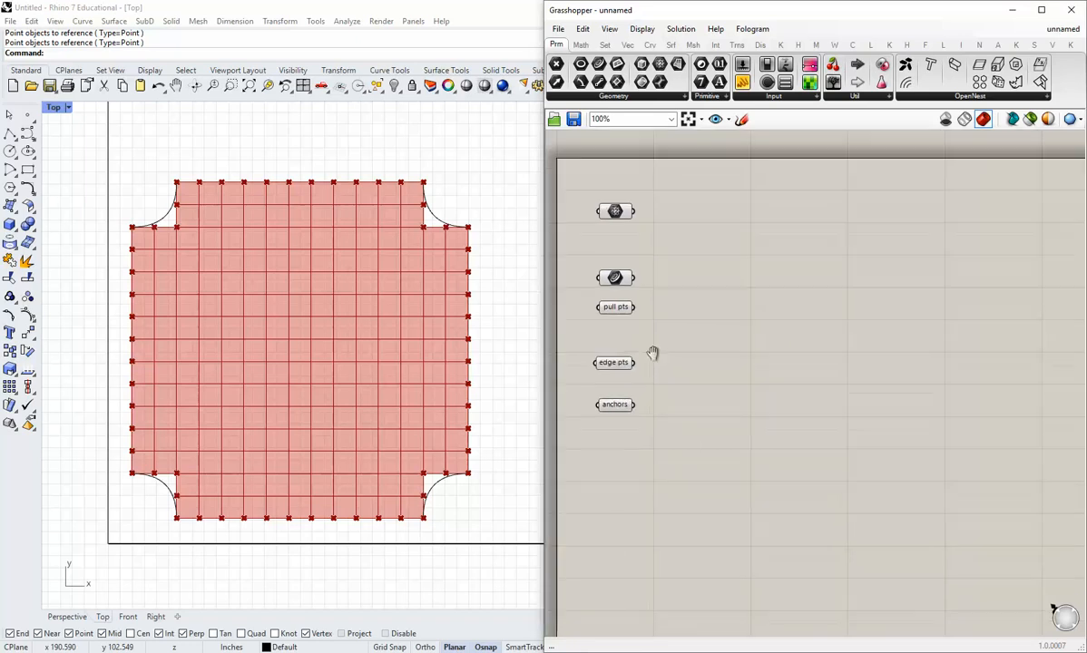
drag(614, 410, 615, 485)
drag(613, 369, 615, 384)
click(598, 350)
Step: Maximize Rhino's Perspective viewport to see the whole mesh, and move the "edge pts" parameter closer to "anchors" in Grasshopper
double_click(53, 107)
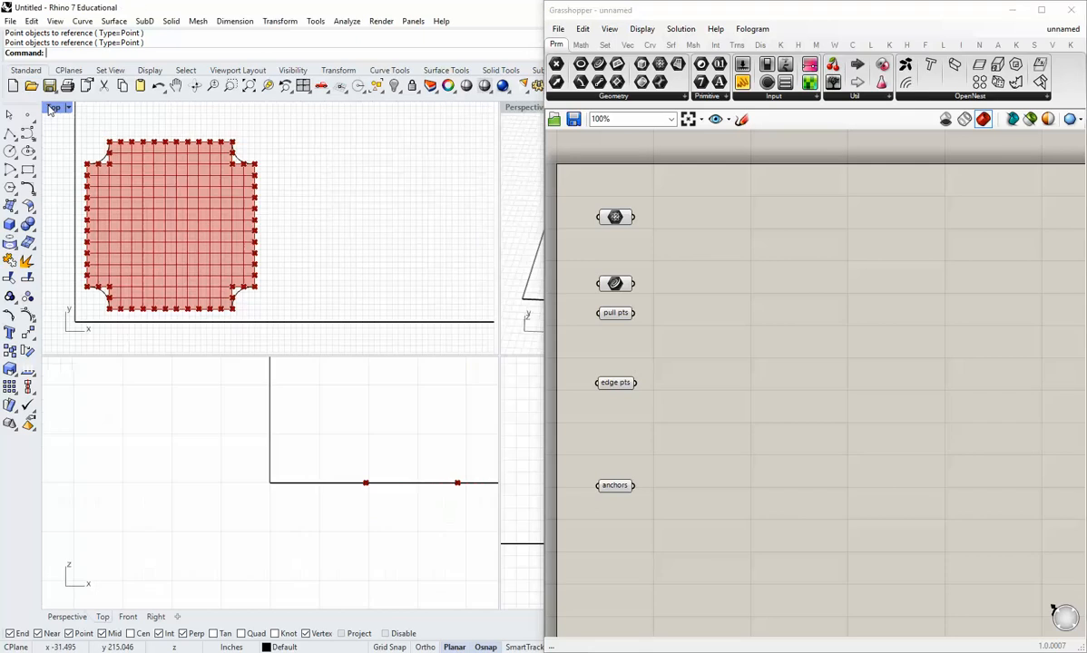
double_click(522, 107)
right_drag(399, 272, 415, 372)
right_drag(638, 373, 632, 327)
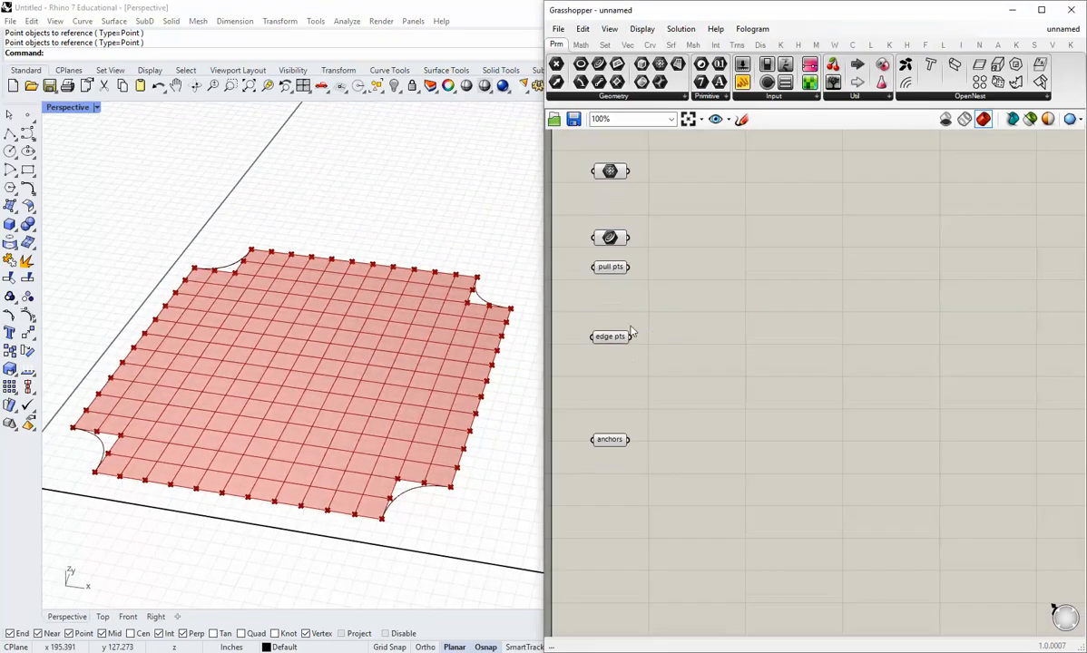
drag(620, 336, 619, 364)
click(762, 357)
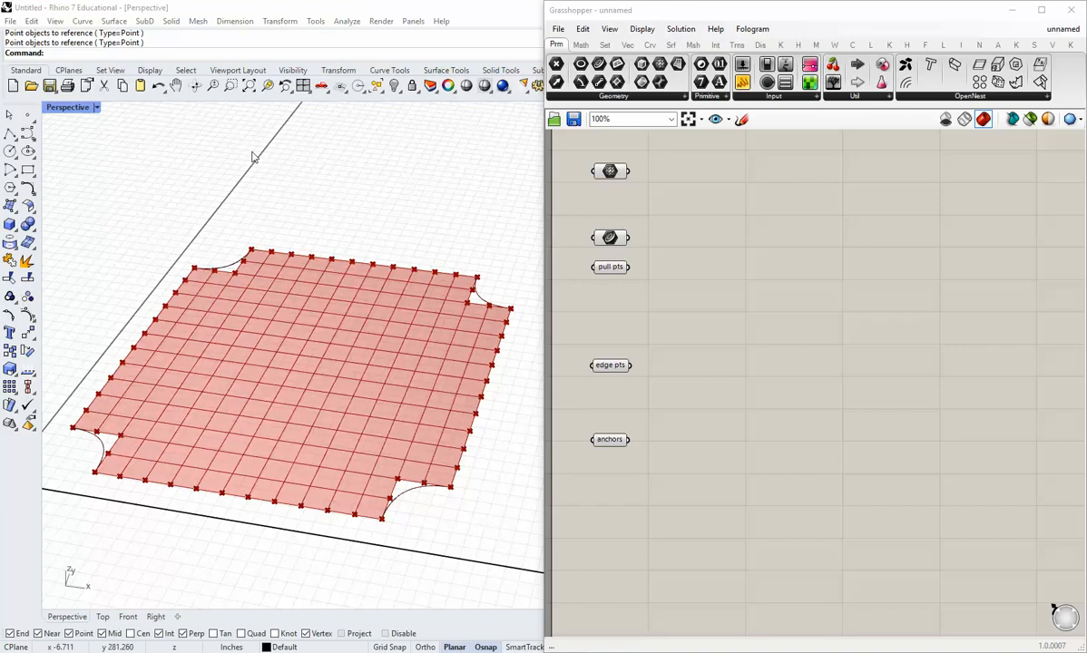
Step: Select all the points and corner curves in Rhino and hide them
scroll(320, 295, down, 5)
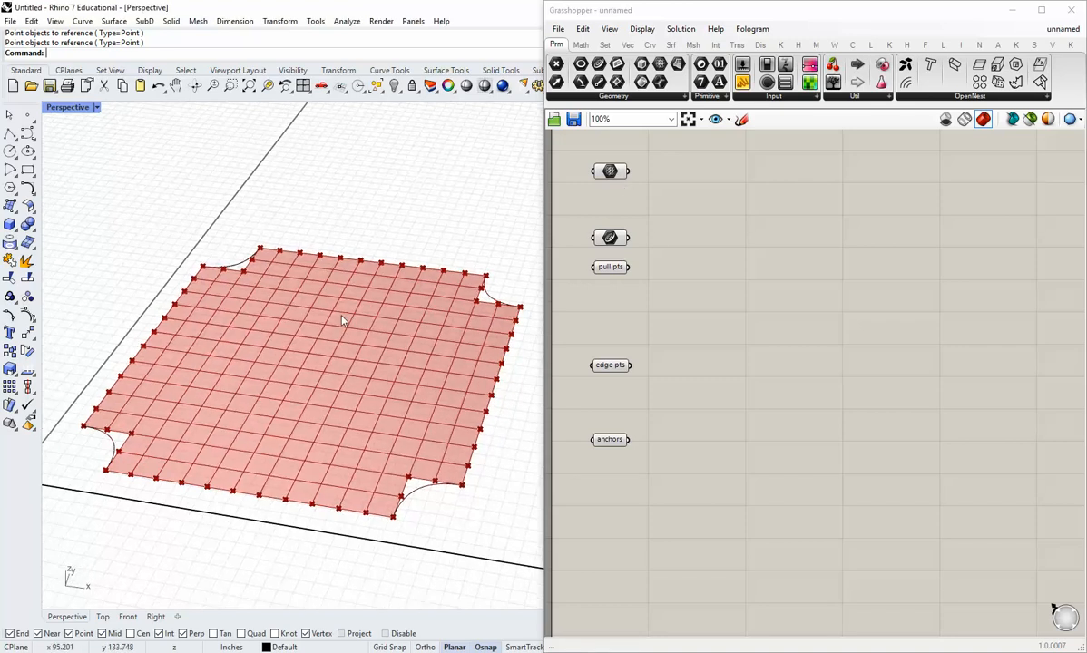
drag(176, 224, 453, 482)
text(hide)
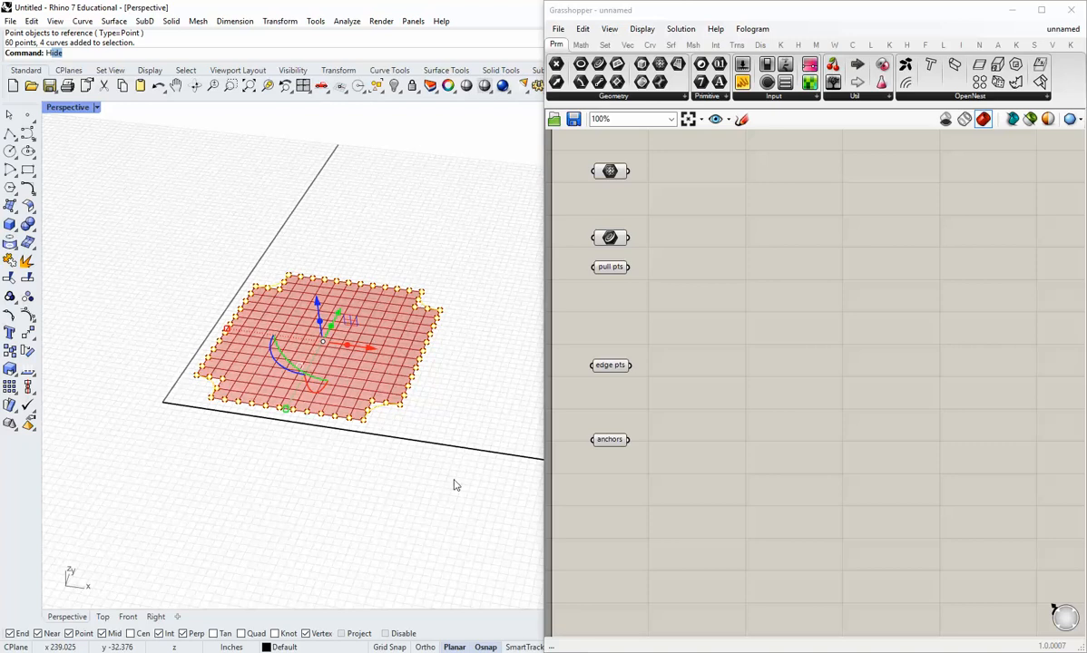
key(Return)
scroll(379, 412, up, 3)
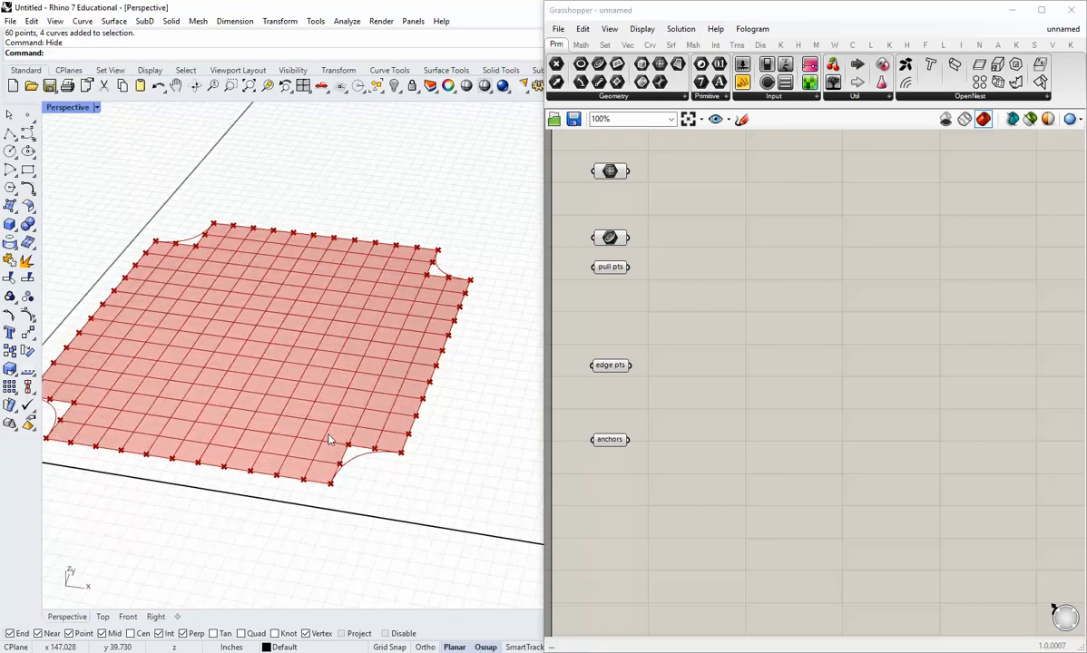
shift+right_drag(330, 440, 381, 464)
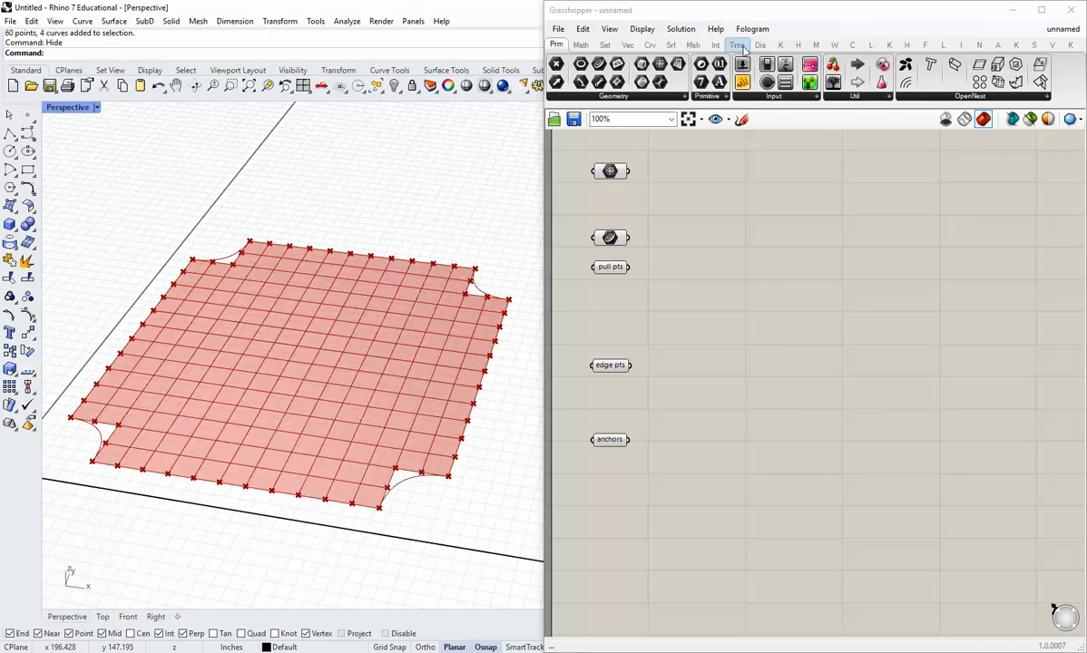
Step: Add Kangaroo's EdgeLengths mesh goal to the canvas and connect the mesh parameter to its Mesh input
click(782, 45)
click(889, 44)
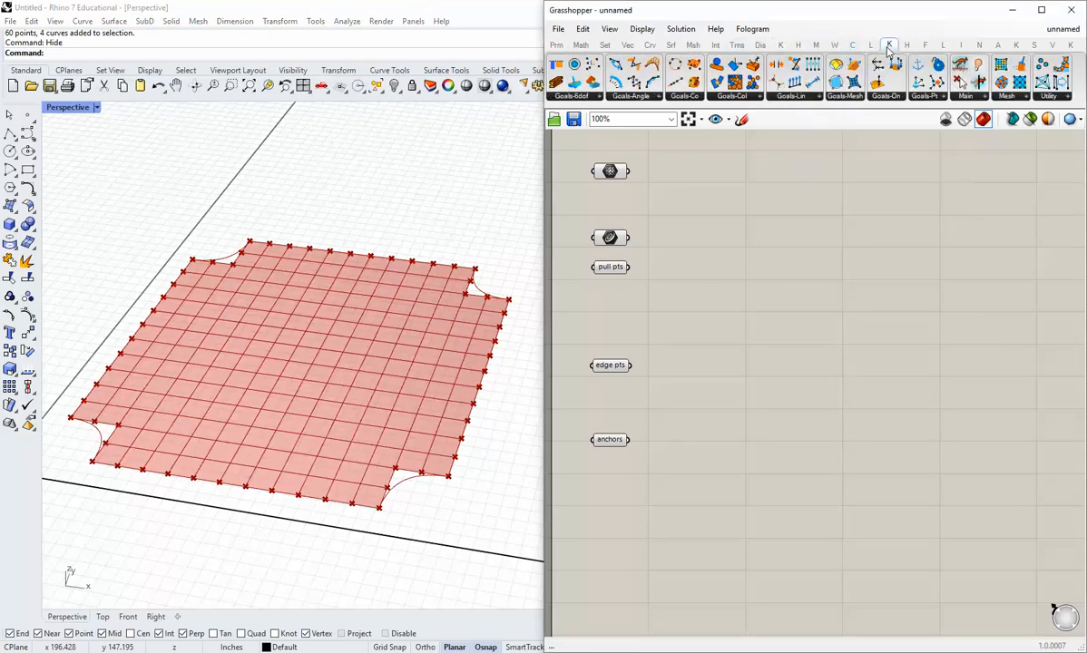
click(852, 97)
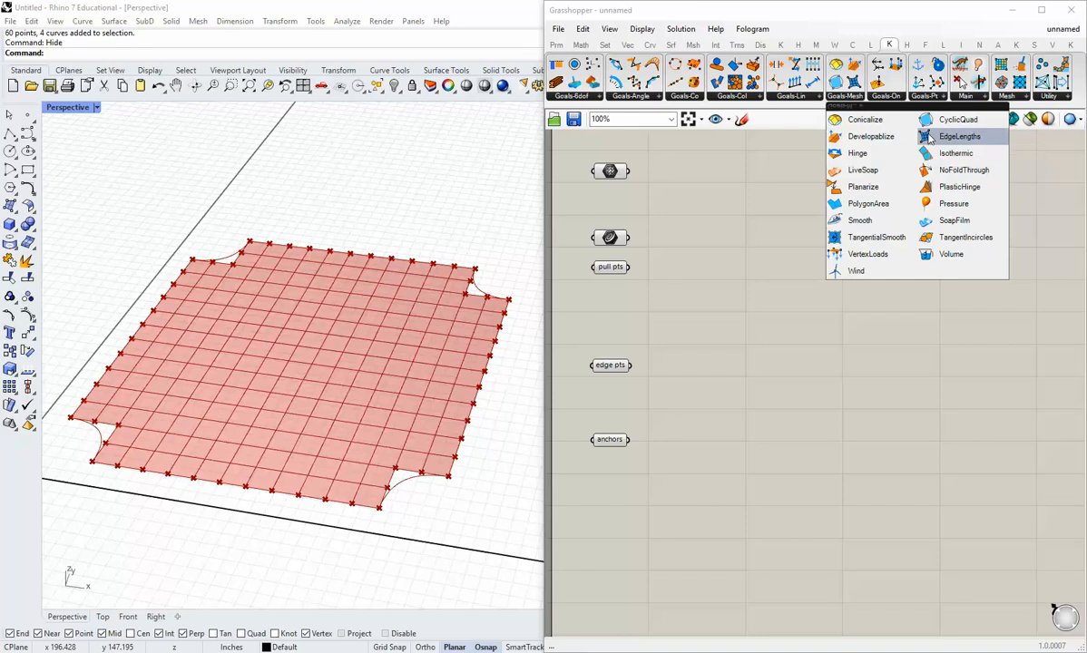
drag(934, 137, 810, 182)
drag(627, 171, 769, 170)
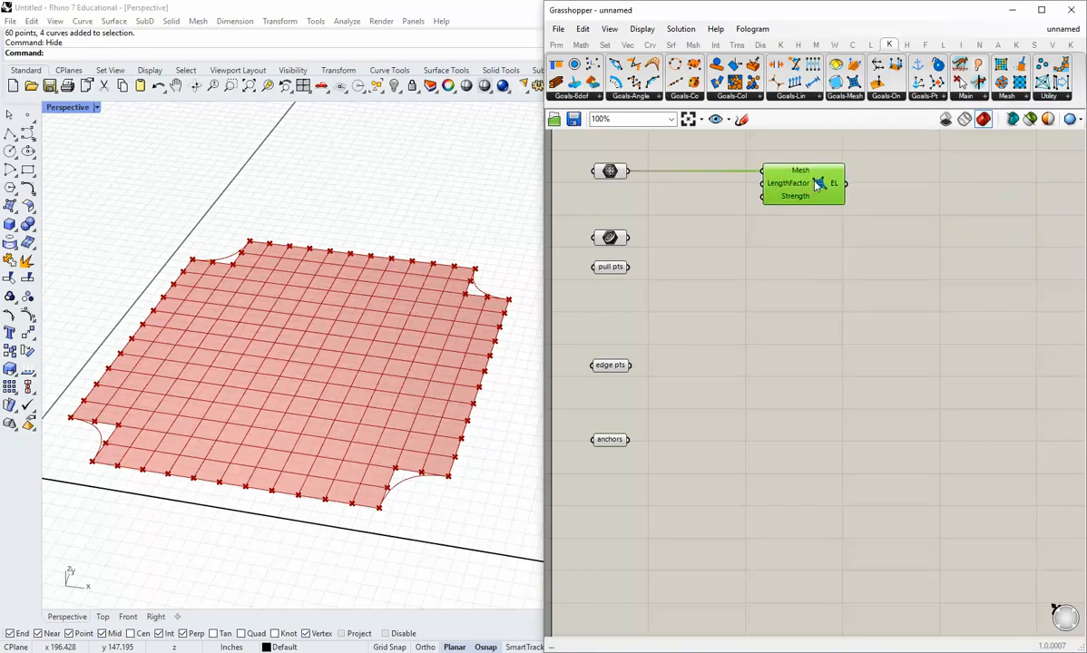
click(716, 235)
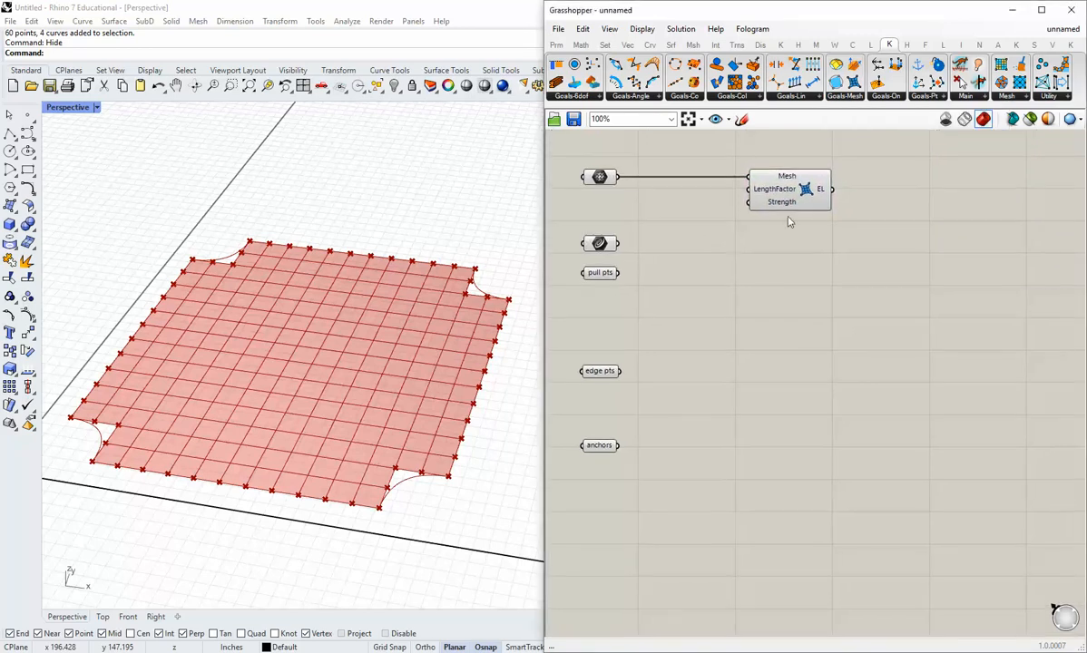
scroll(717, 209, up, 2)
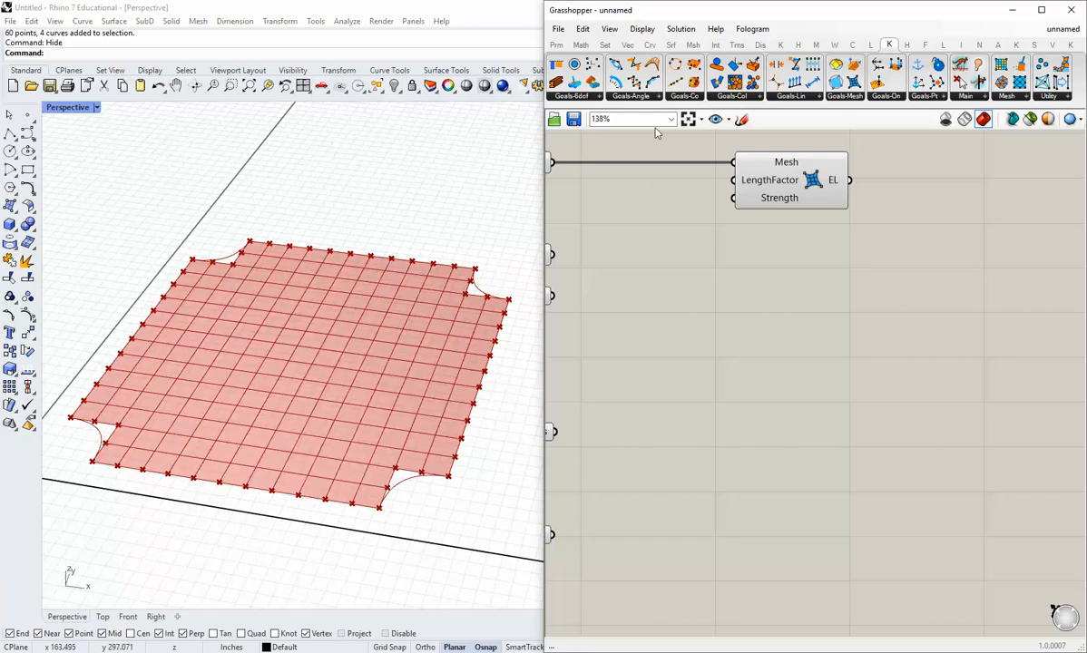
Step: Add a number slider set to 0.000 and connect it to the EdgeLengths goal's LengthFactor input
click(556, 46)
drag(742, 63, 609, 199)
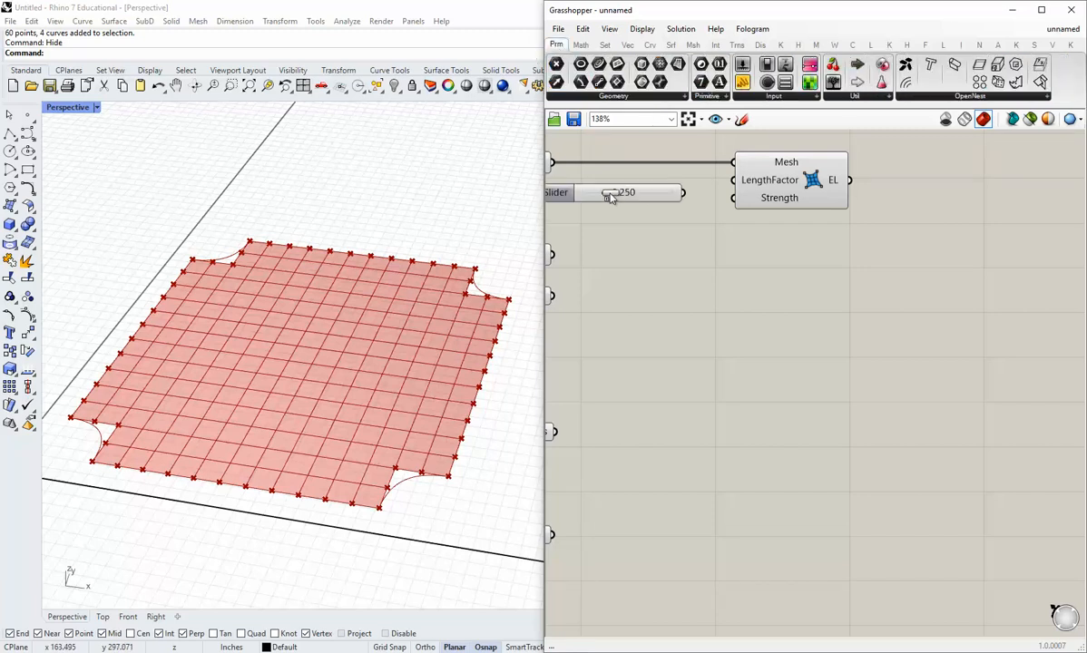
mouse_move(682, 193)
mouse_down()
mouse_move(733, 180)
mouse_move(672, 187)
mouse_up()
scroll(760, 227, down, 2)
right_drag(761, 228, 748, 250)
drag(775, 258, 682, 209)
drag(764, 223, 810, 224)
click(805, 278)
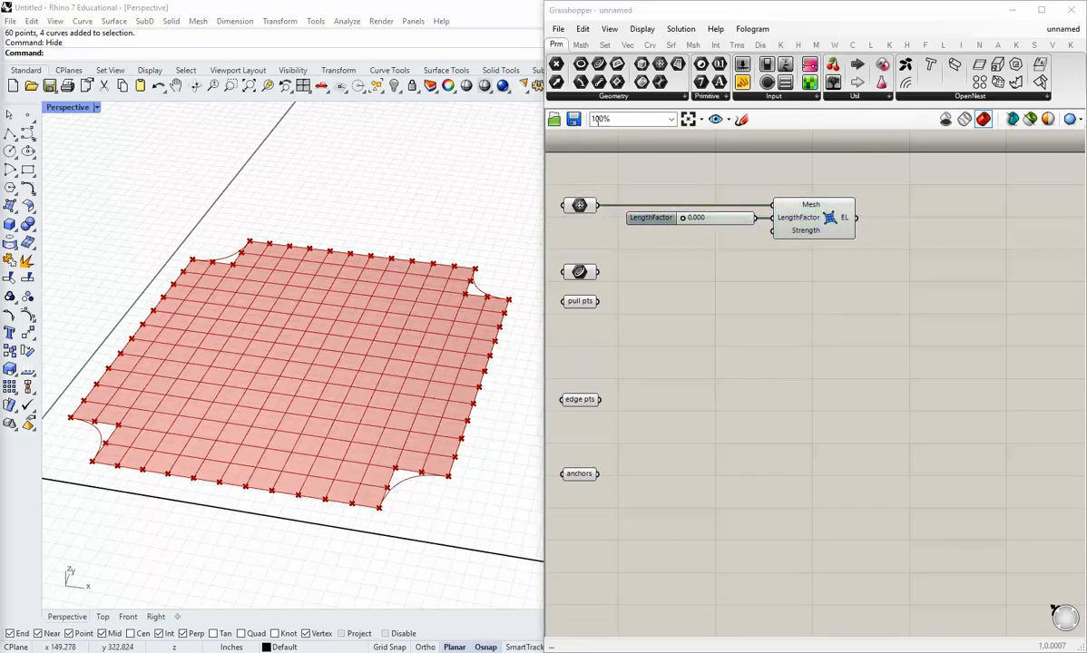
Step: Add a second slider set to 1.000 for the EdgeLengths goal's Strength input and line it up beneath the LengthFactor slider
click(741, 64)
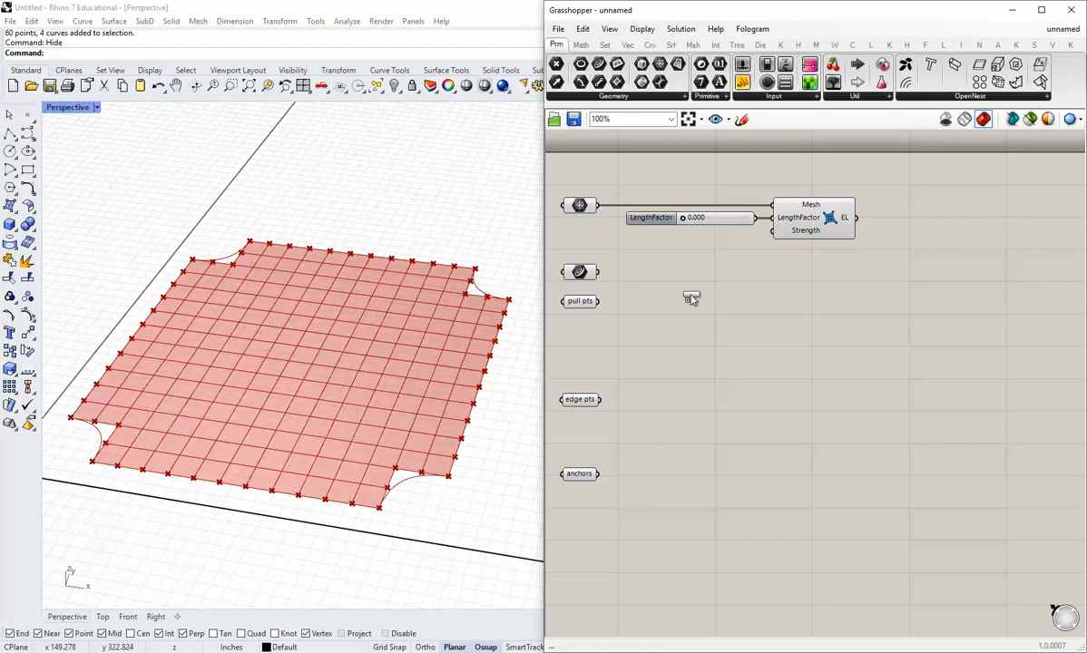
click(668, 246)
drag(666, 246, 772, 231)
drag(686, 255, 719, 216)
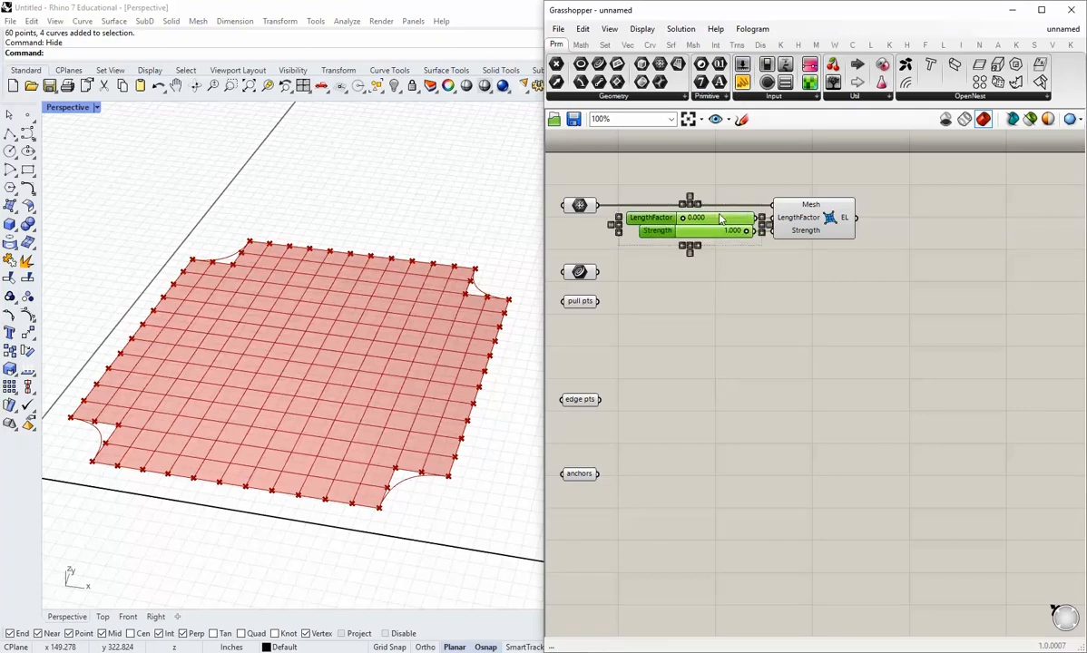
Step: Move the curve, "pull pts", "edge pts" and "anchors" parameters together further down the canvas, away from the mesh parameter
scroll(718, 284, down, 1)
click(723, 330)
right_drag(723, 332, 724, 298)
drag(648, 428, 601, 266)
click(716, 300)
scroll(809, 229, up, 2)
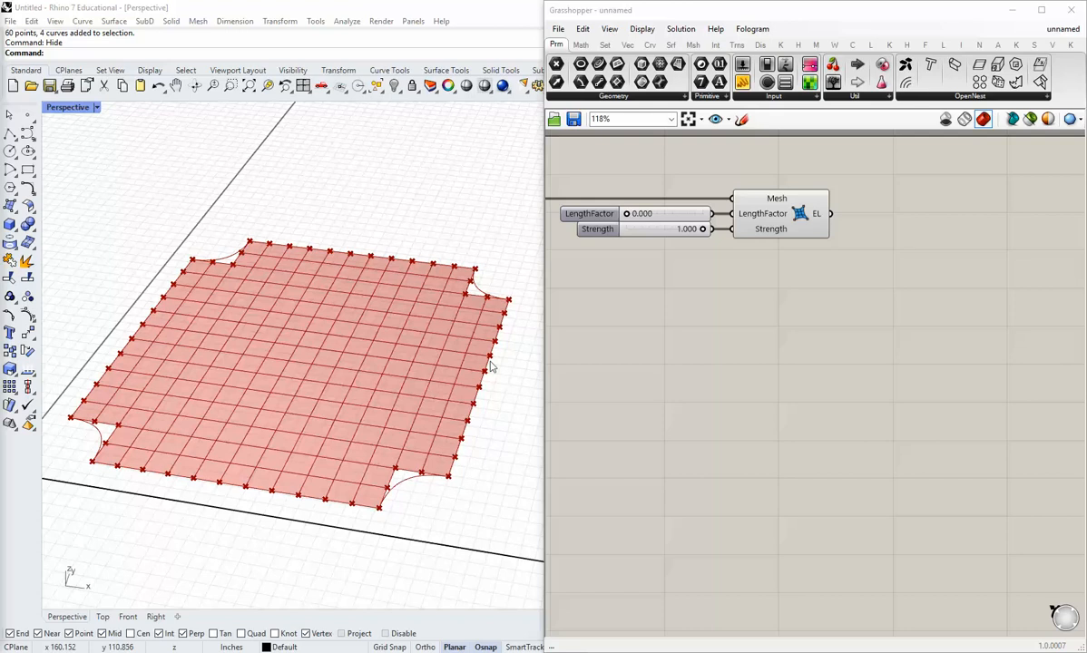
scroll(672, 358, down, 1)
right_drag(682, 358, 767, 360)
right_drag(647, 361, 671, 340)
Step: Graft the corner curve parameter so that each curve sits in its own branch
click(640, 301)
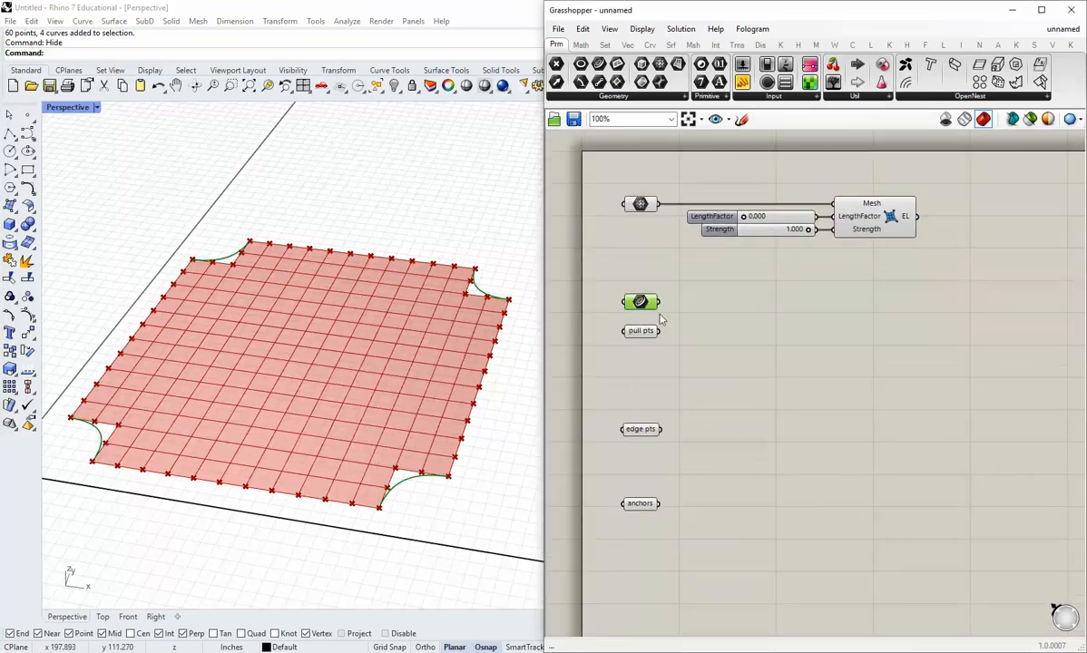
click(600, 316)
click(646, 334)
click(662, 381)
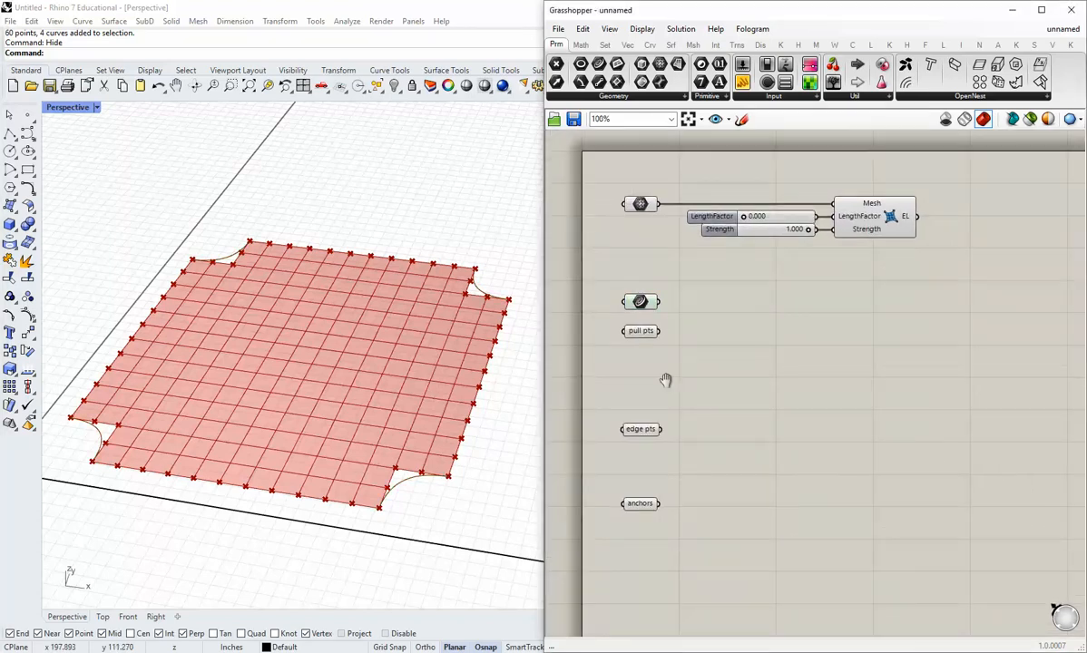
right_drag(663, 381, 648, 363)
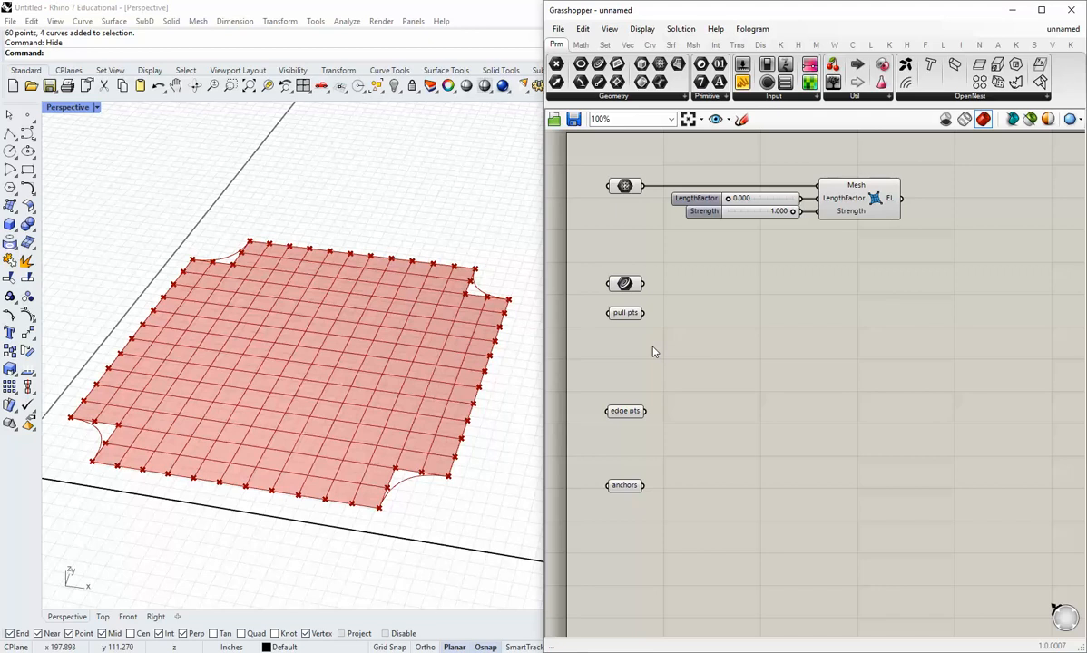
click(624, 284)
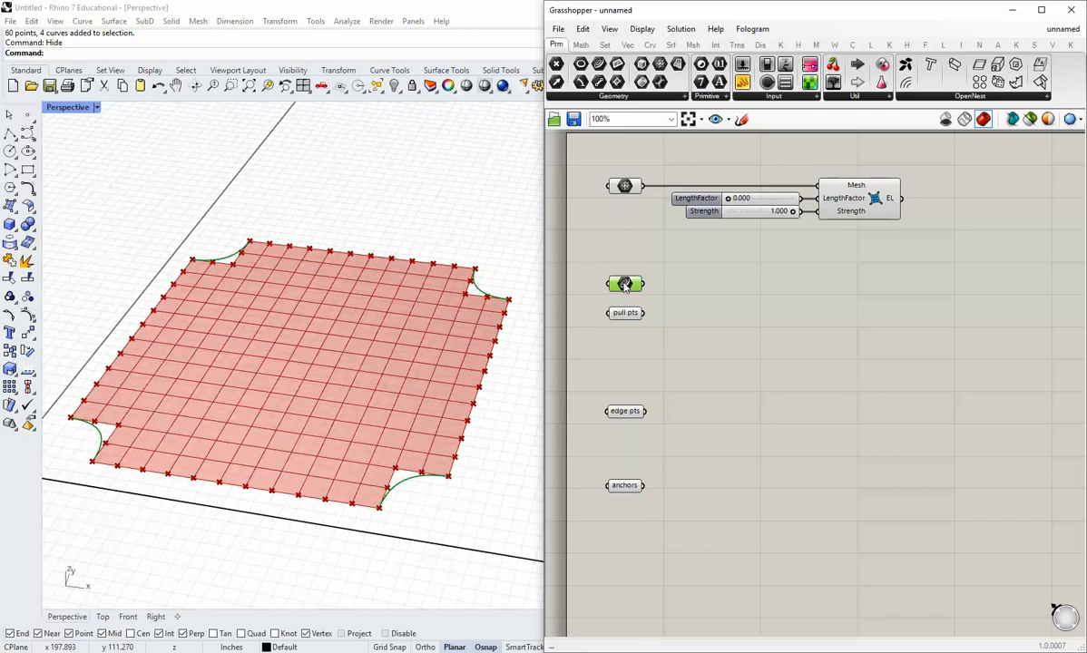
right_click(624, 284)
click(673, 392)
mouse_move(632, 287)
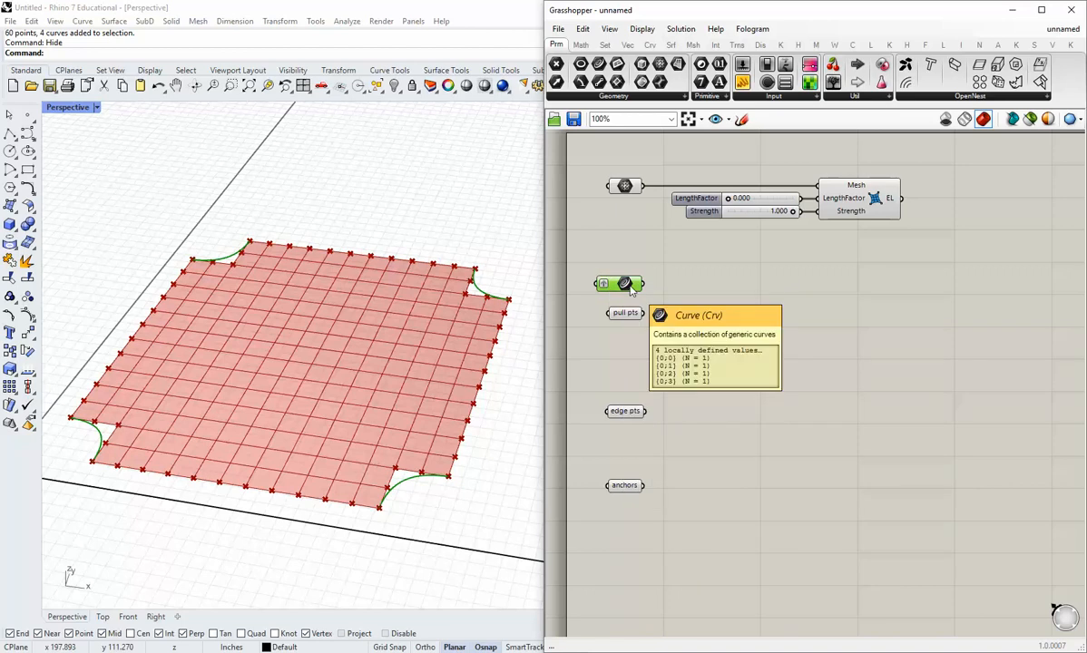
mouse_move(632, 318)
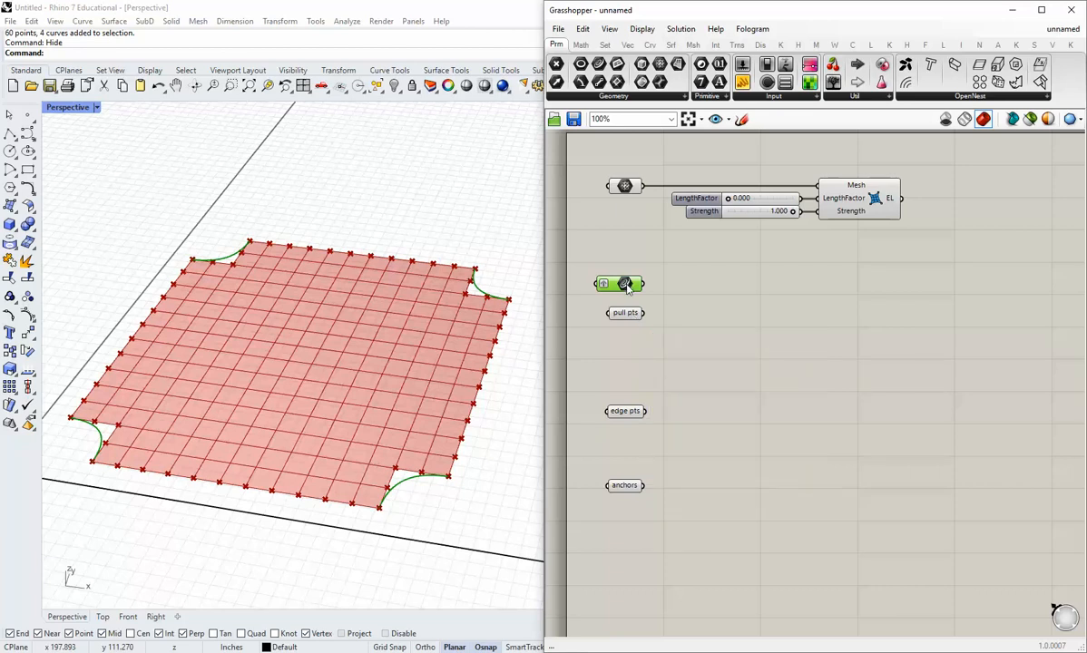
click(688, 279)
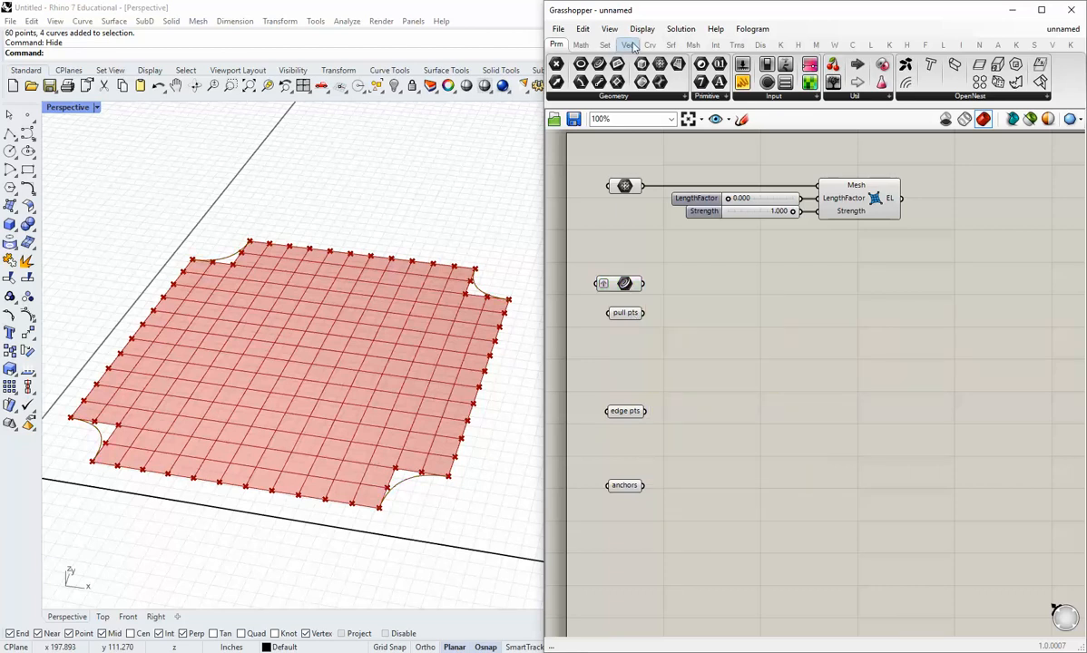
Step: Add a Partition List component and connect "pull pts" to its list input
click(605, 45)
click(613, 96)
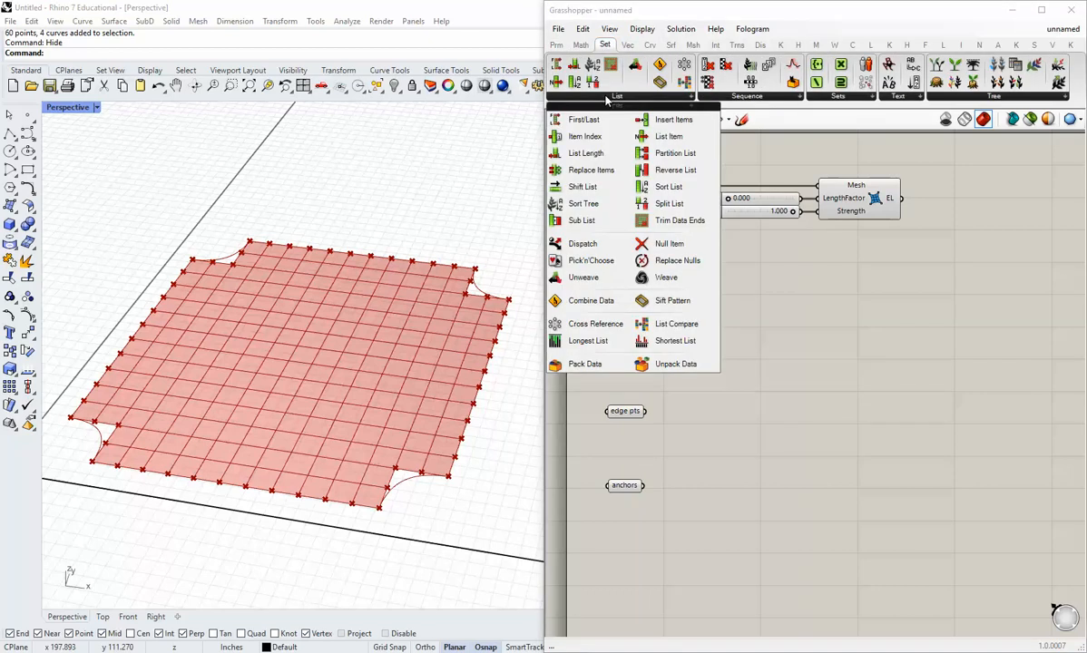
drag(650, 152, 706, 329)
drag(645, 313, 733, 321)
click(721, 339)
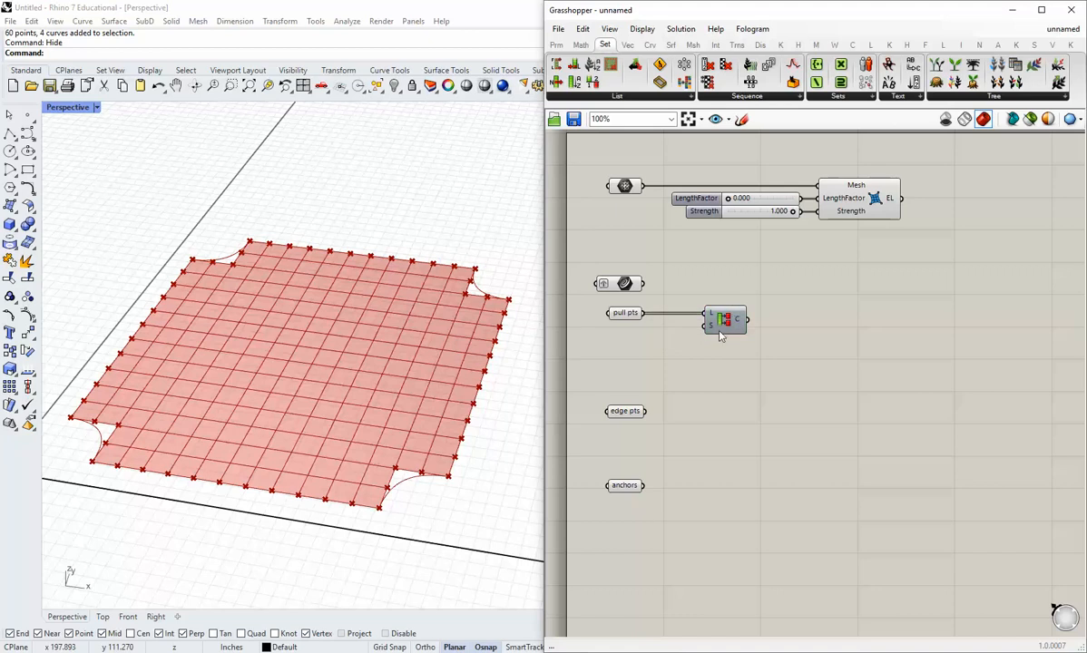
Step: Add a panel containing 3, connect it to Partition List's size input, and shrink it to fit beside the component
click(556, 45)
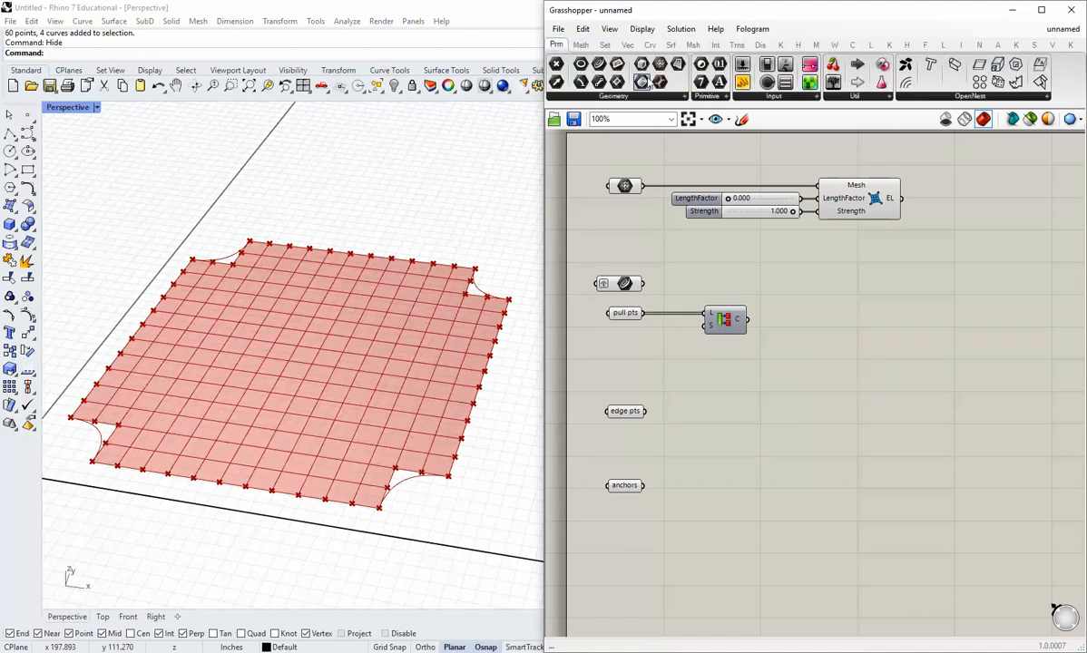
drag(699, 81, 652, 361)
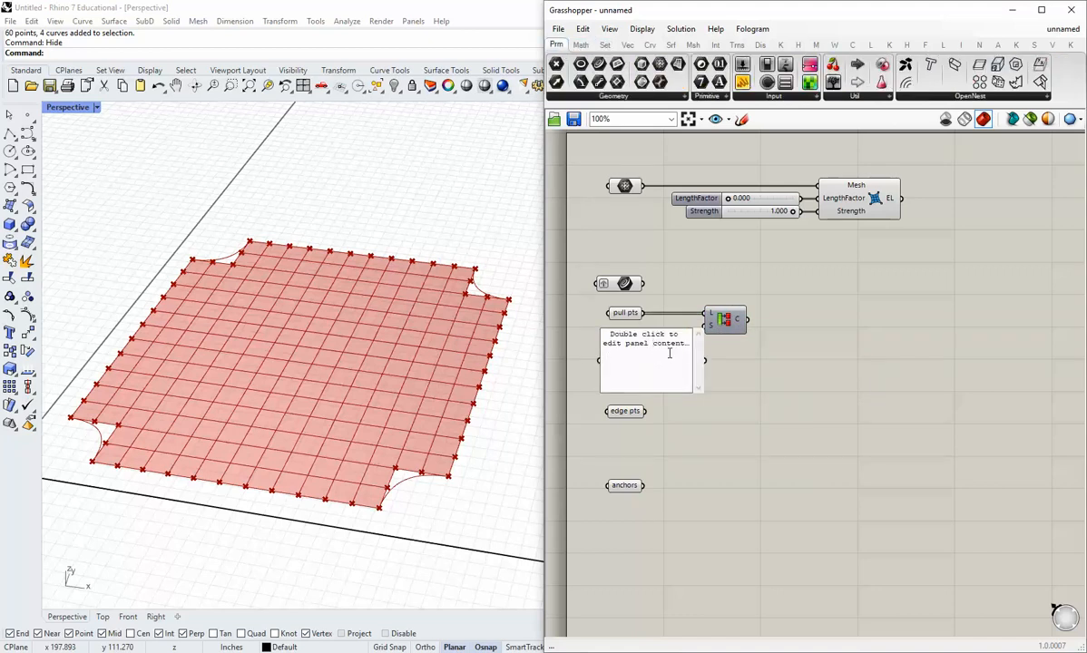
double_click(689, 347)
text(3)
click(710, 364)
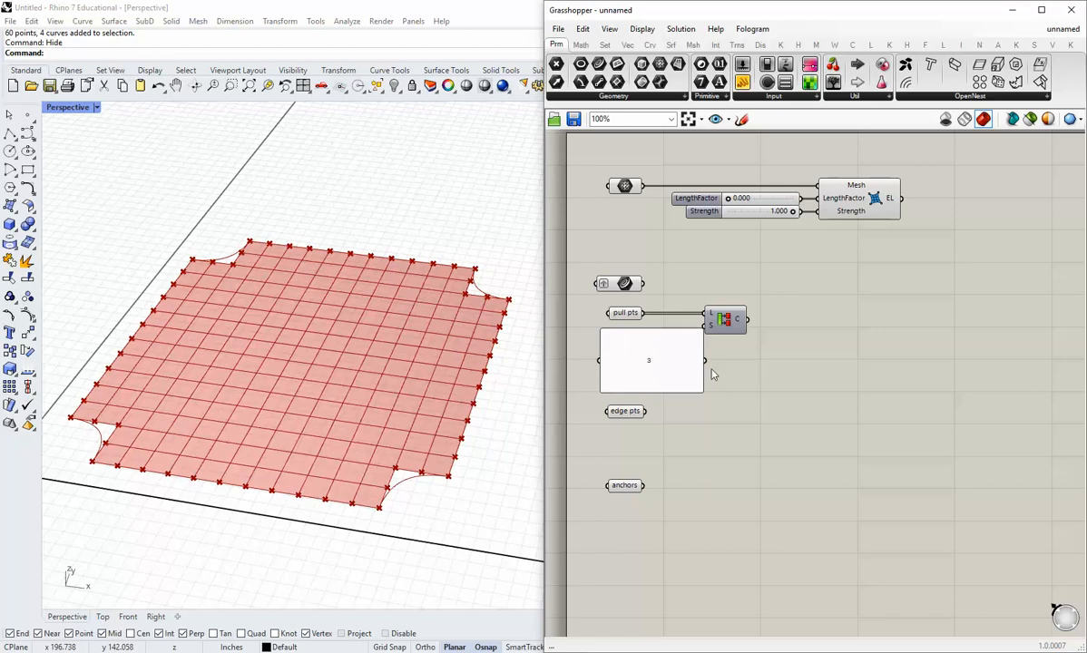
drag(710, 364, 708, 325)
drag(705, 399, 675, 334)
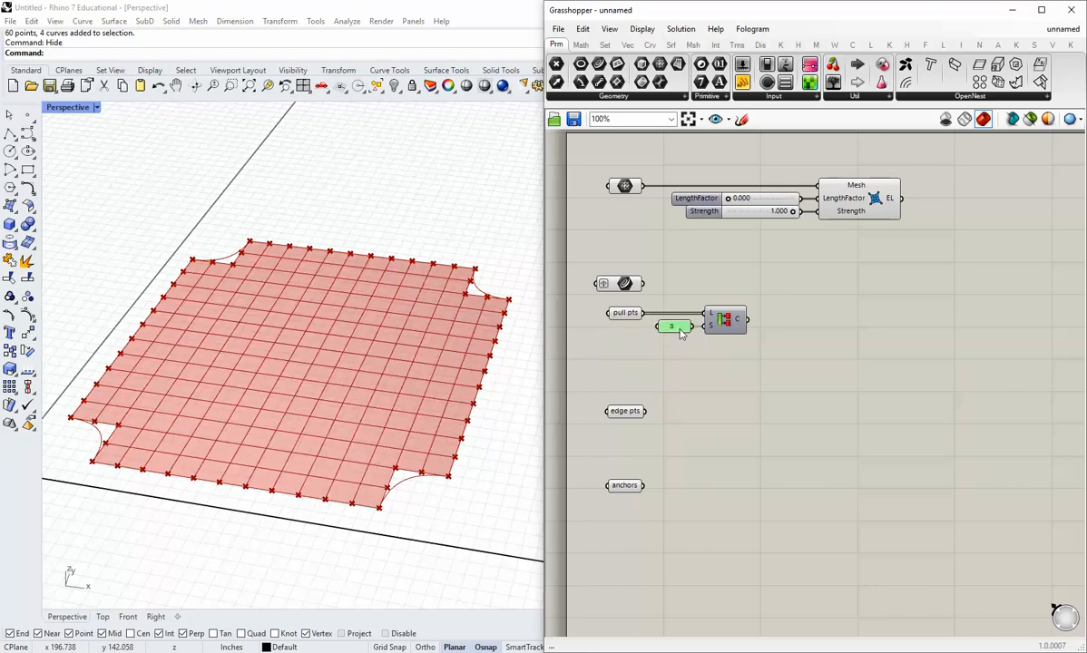
click(682, 364)
mouse_move(738, 324)
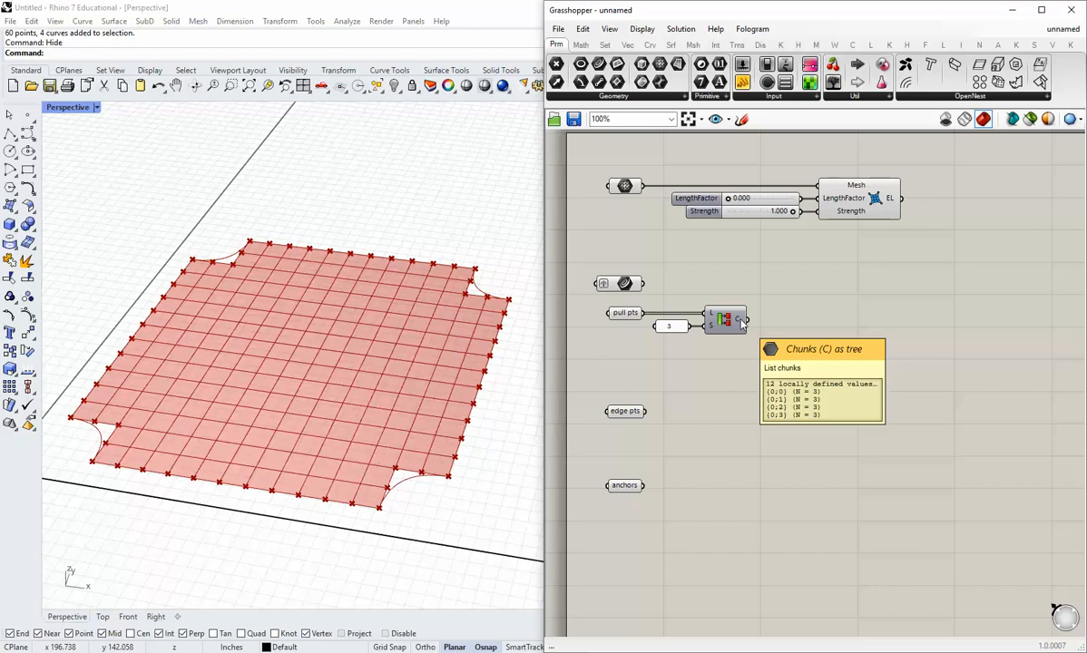
Step: Add Kangaroo's OnCurve goal and connect the partitioned pull points to Points and the grafted curves to Curve
right_drag(736, 358, 704, 371)
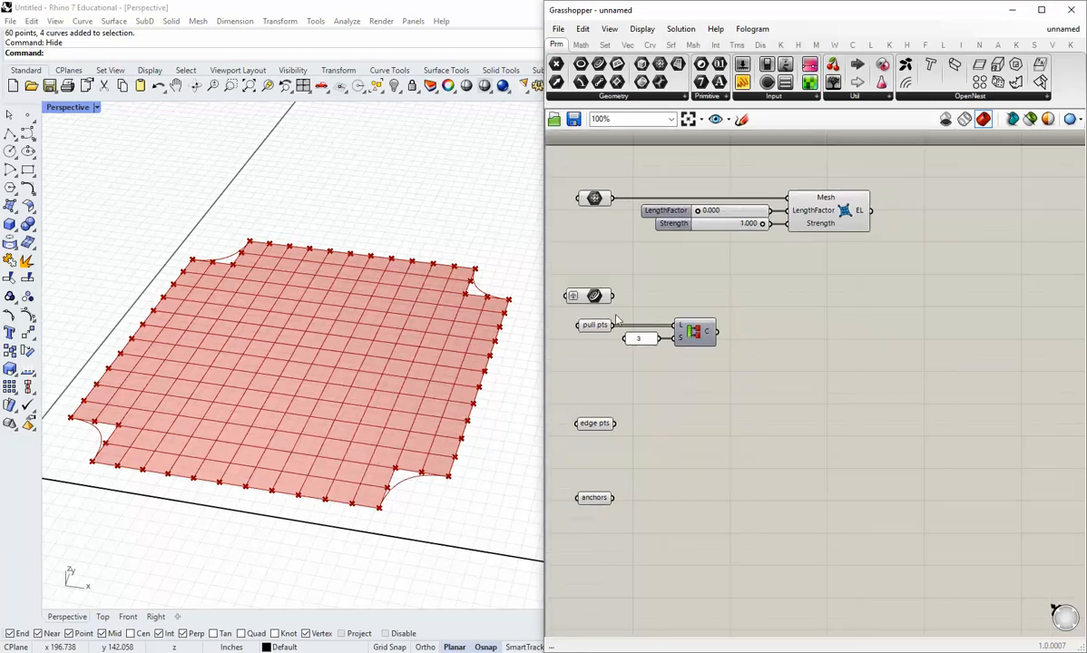
click(601, 302)
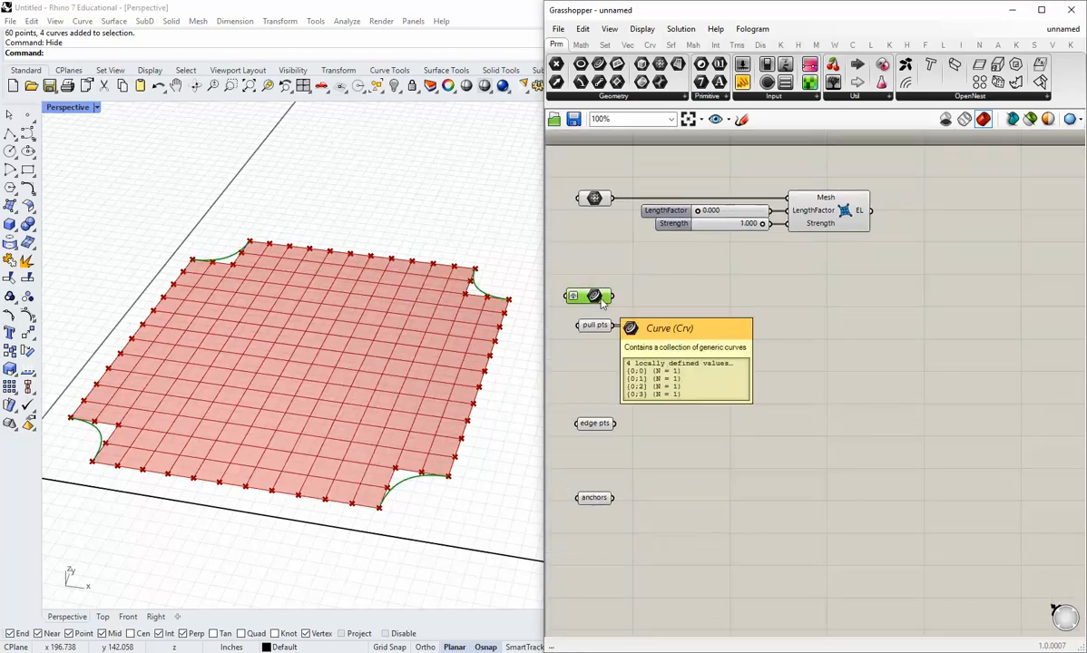
click(678, 309)
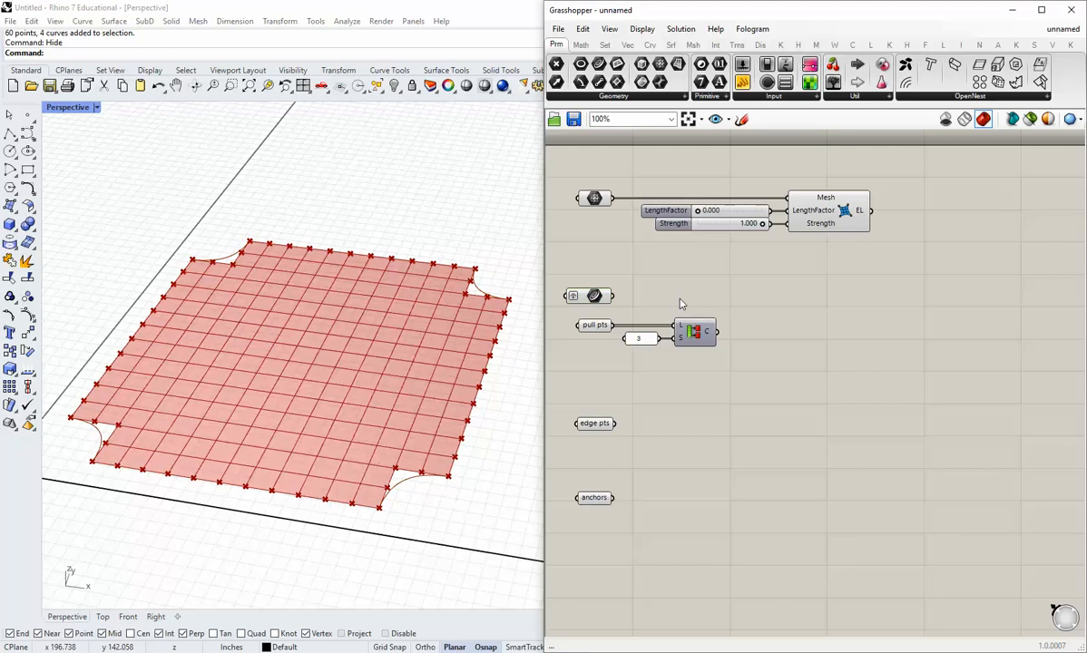
click(888, 45)
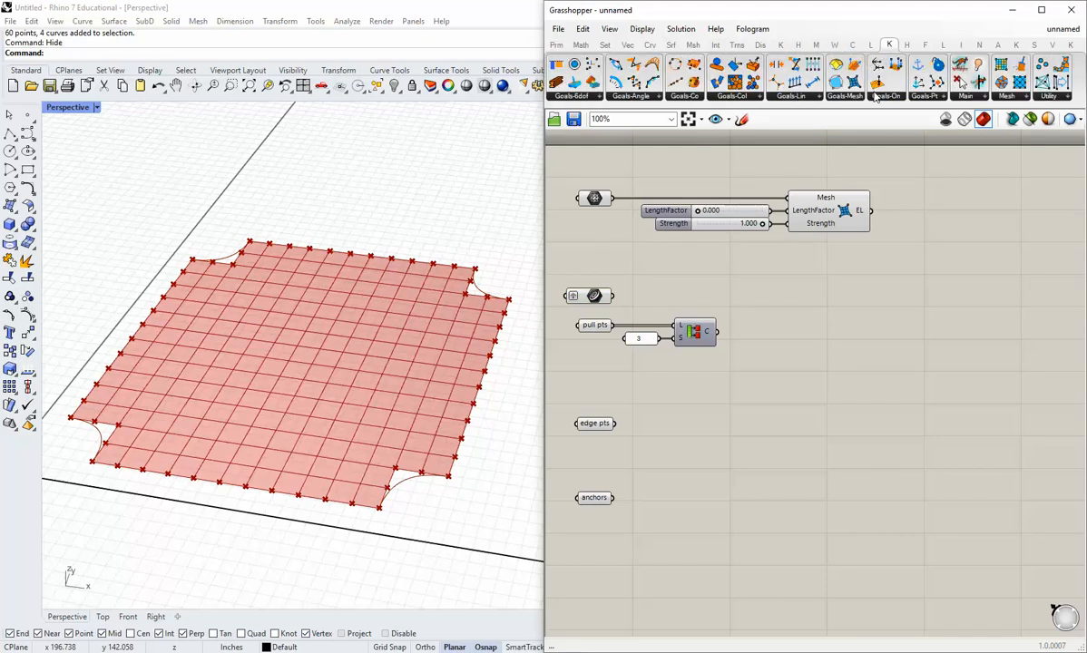
click(878, 97)
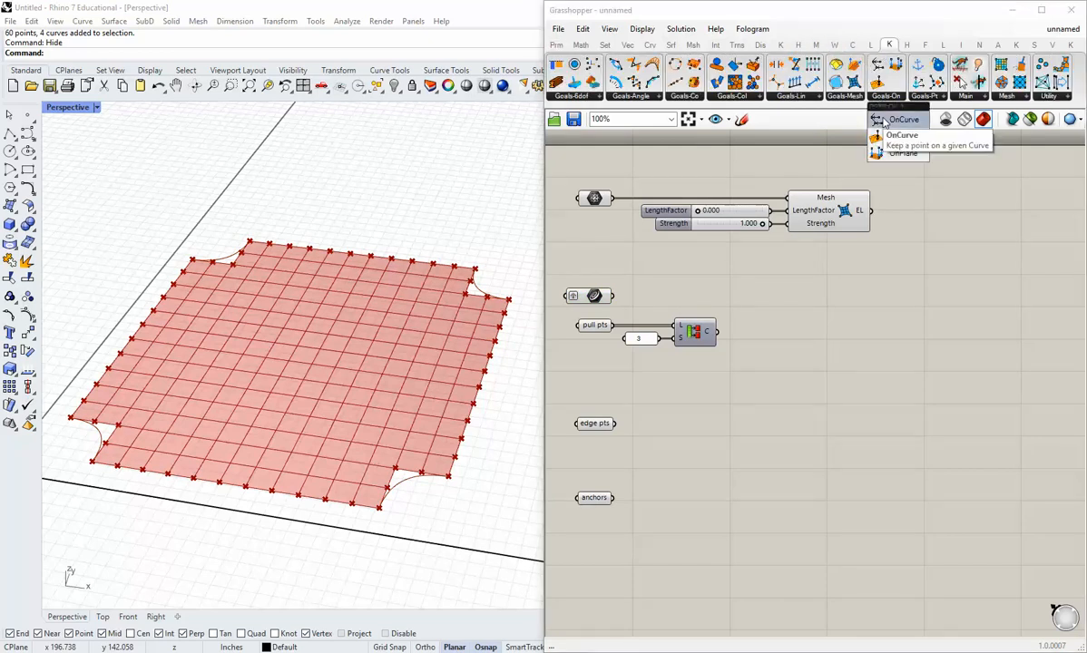
drag(883, 123, 796, 313)
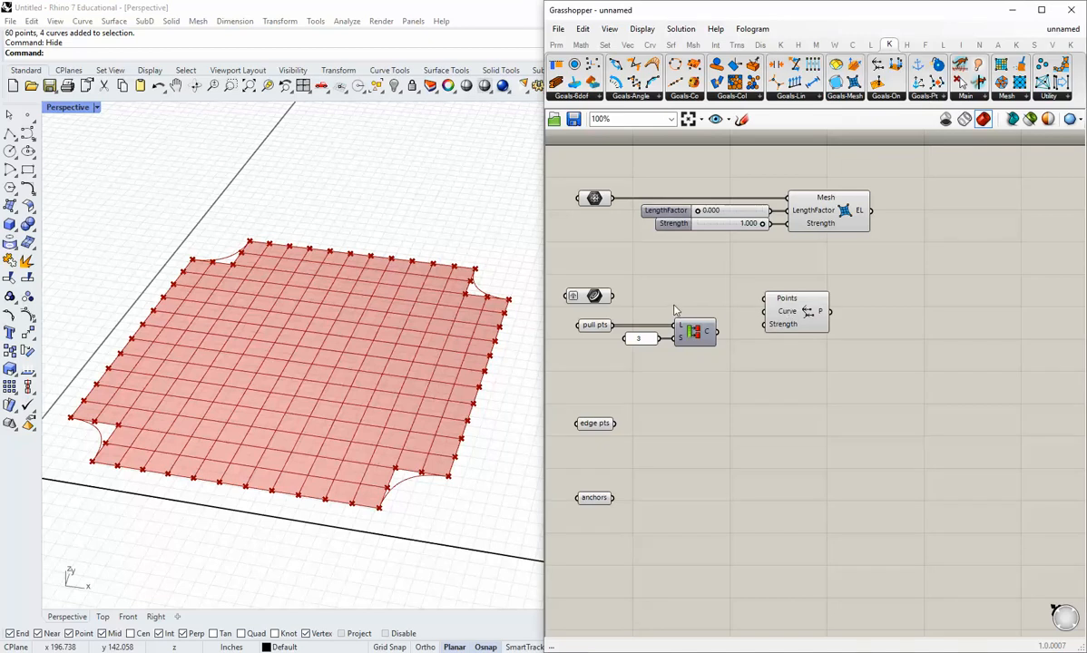
drag(716, 332, 789, 310)
drag(613, 296, 781, 308)
click(781, 335)
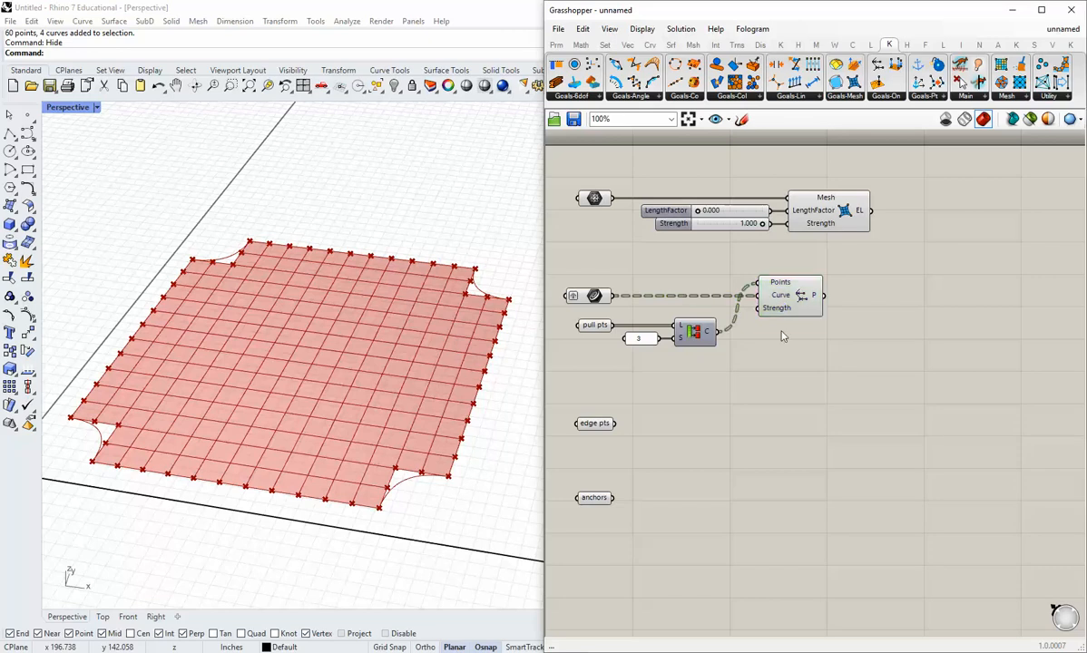
Step: Align the right edges of the EdgeLengths and OnCurve goals on the canvas
right_drag(807, 336, 764, 348)
click(757, 313)
shift+click(780, 213)
click(781, 196)
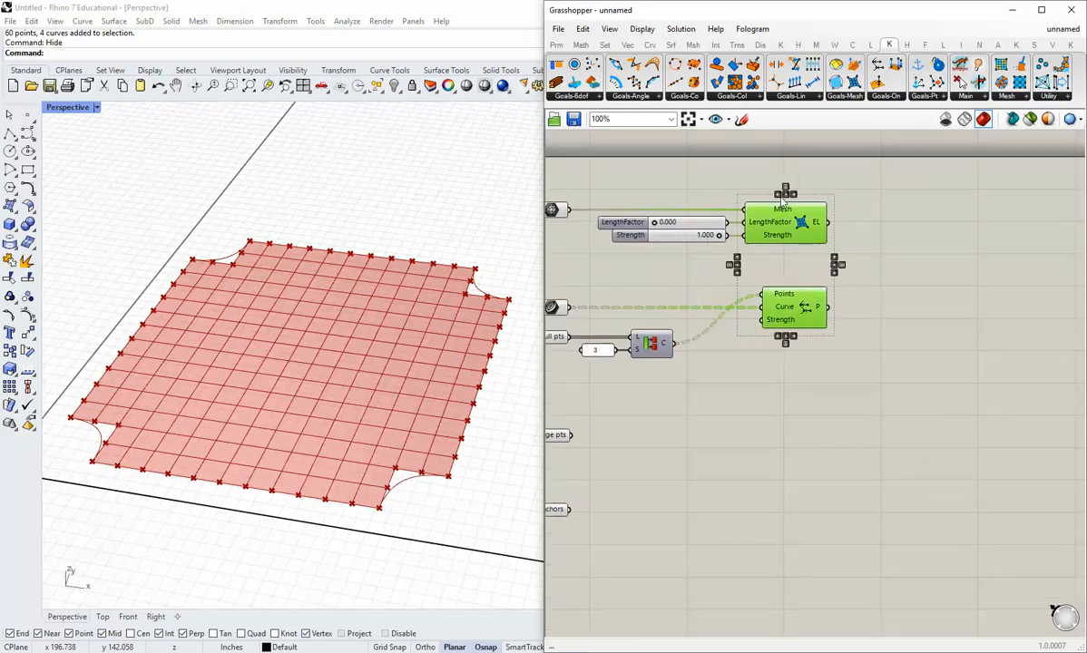
right_drag(712, 381, 849, 396)
click(806, 445)
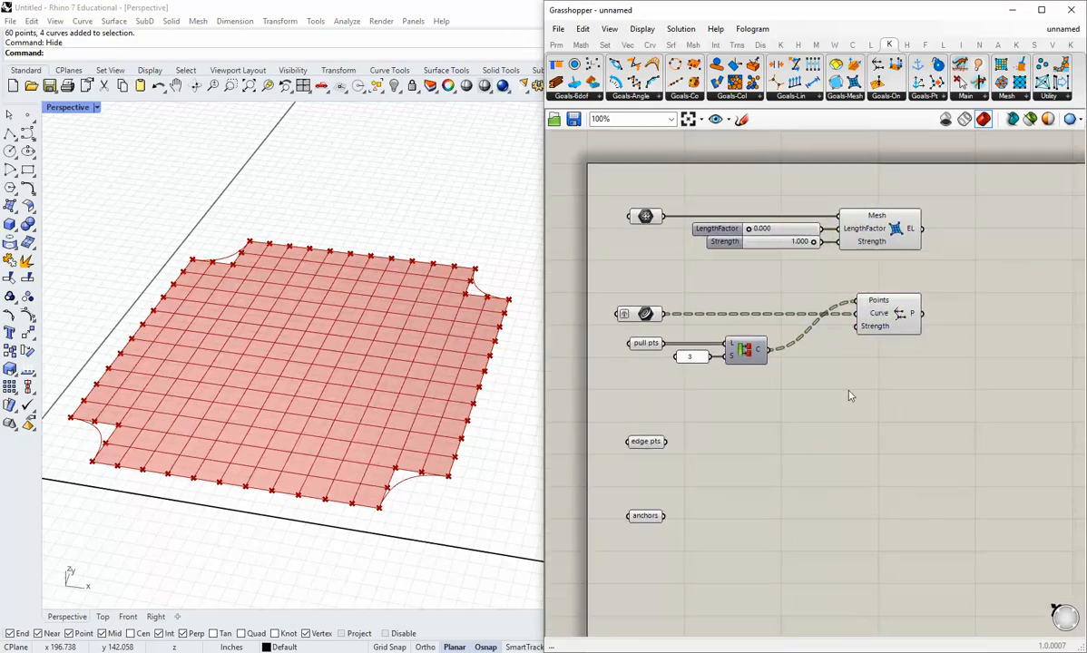
Step: Make a copy of the small panel, set its content to 500, and connect it to the OnCurve goal's Strength input
click(699, 359)
double_click(691, 358)
text(500)
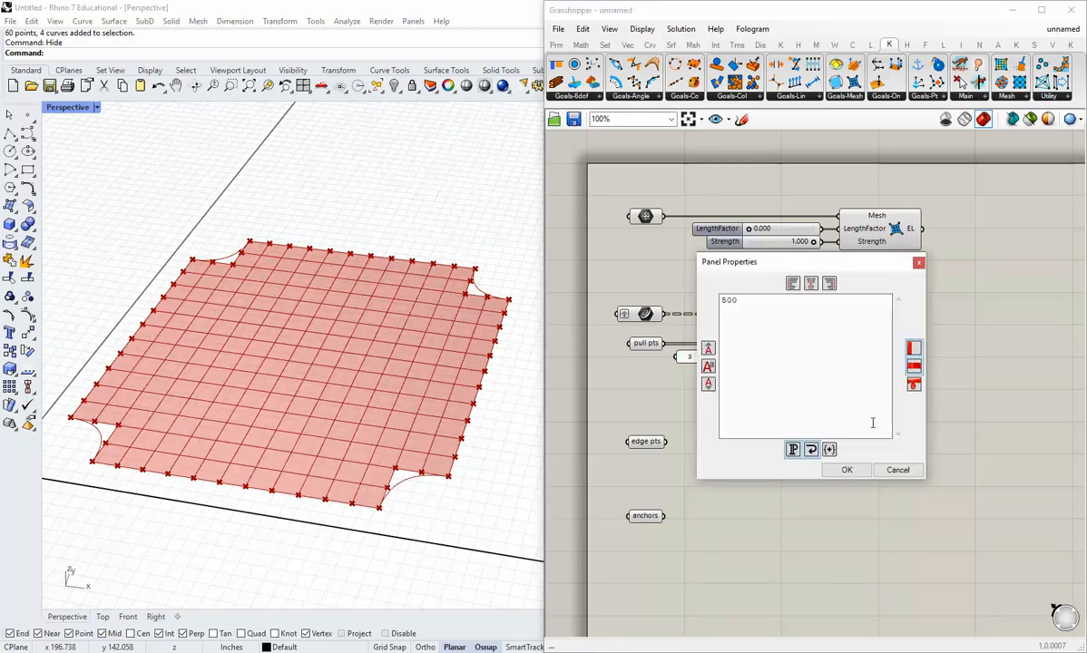
click(847, 470)
drag(834, 367, 815, 326)
scroll(807, 363, down, 3)
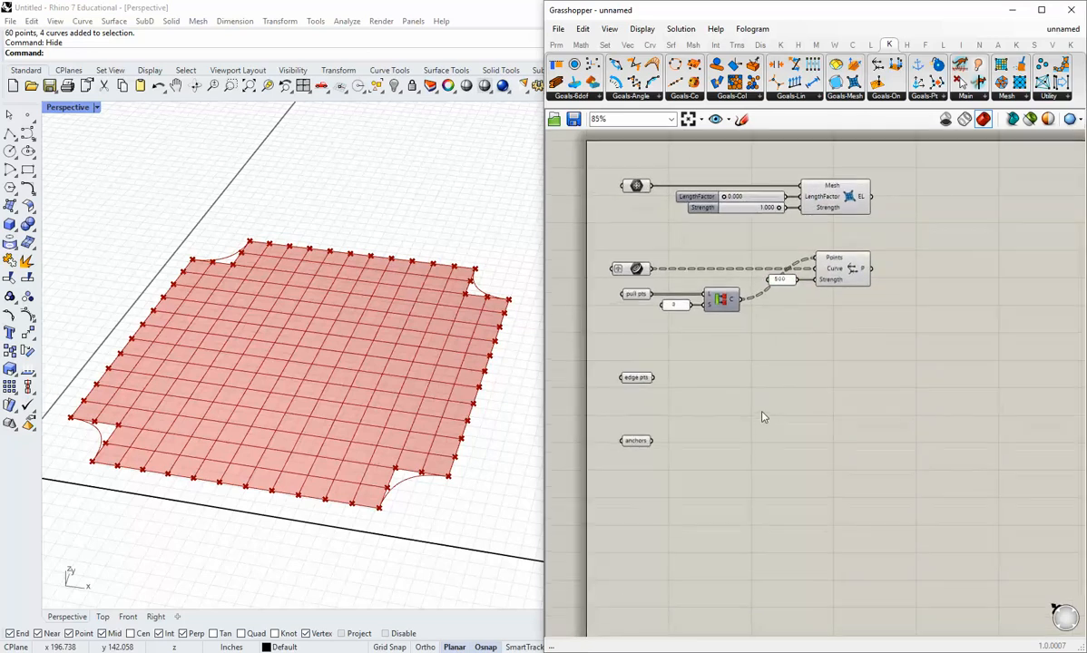
Step: Move the anchors parameter further down the canvas and check which mesh points edge pts references
drag(635, 441, 635, 475)
click(632, 381)
scroll(633, 384, up, 2)
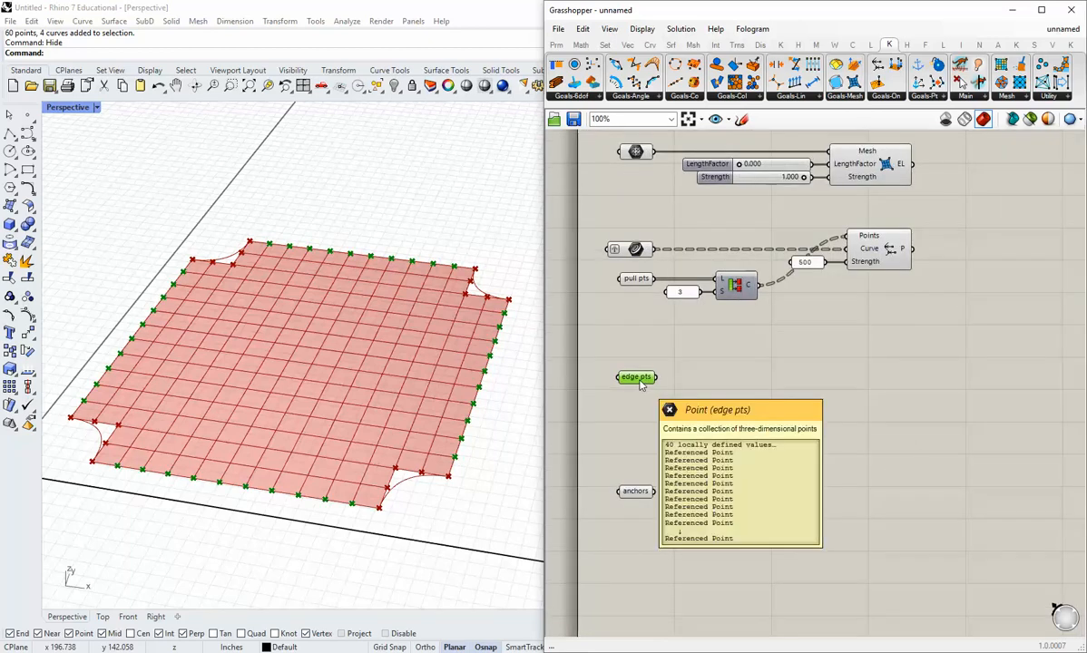
click(640, 397)
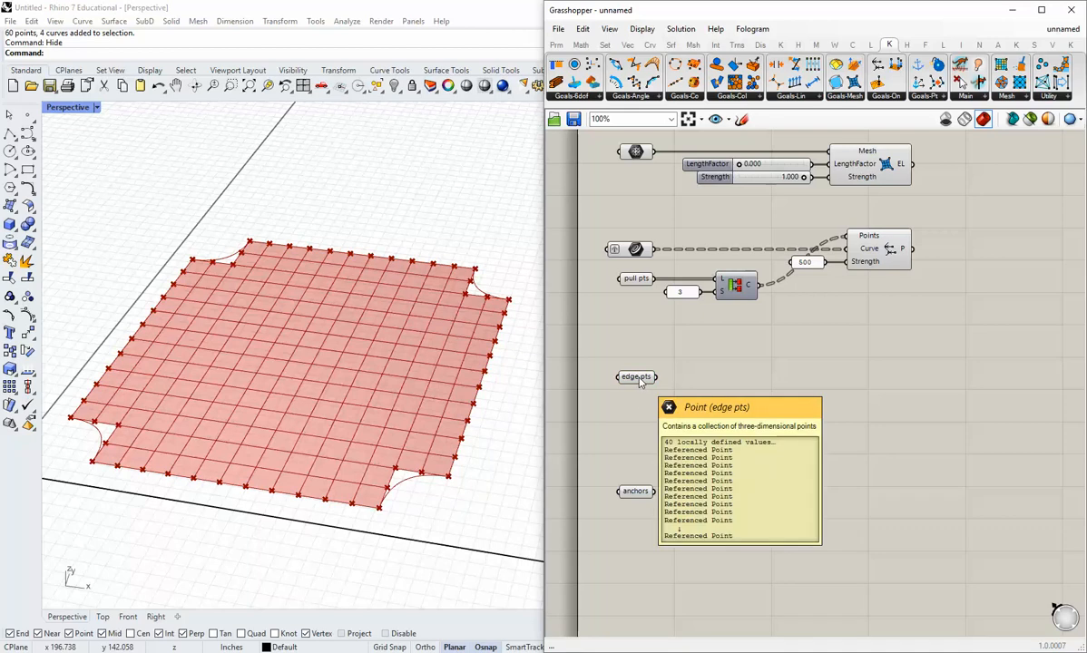
mouse_move(480, 406)
right_down()
mouse_move(487, 442)
mouse_move(463, 410)
right_up()
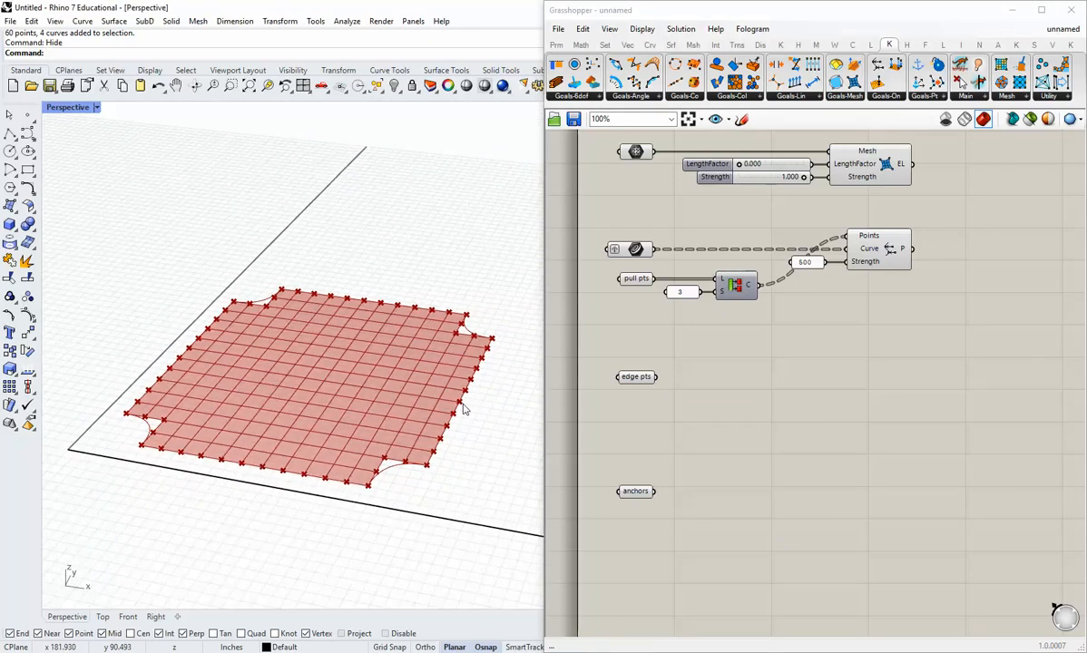
click(629, 376)
click(726, 375)
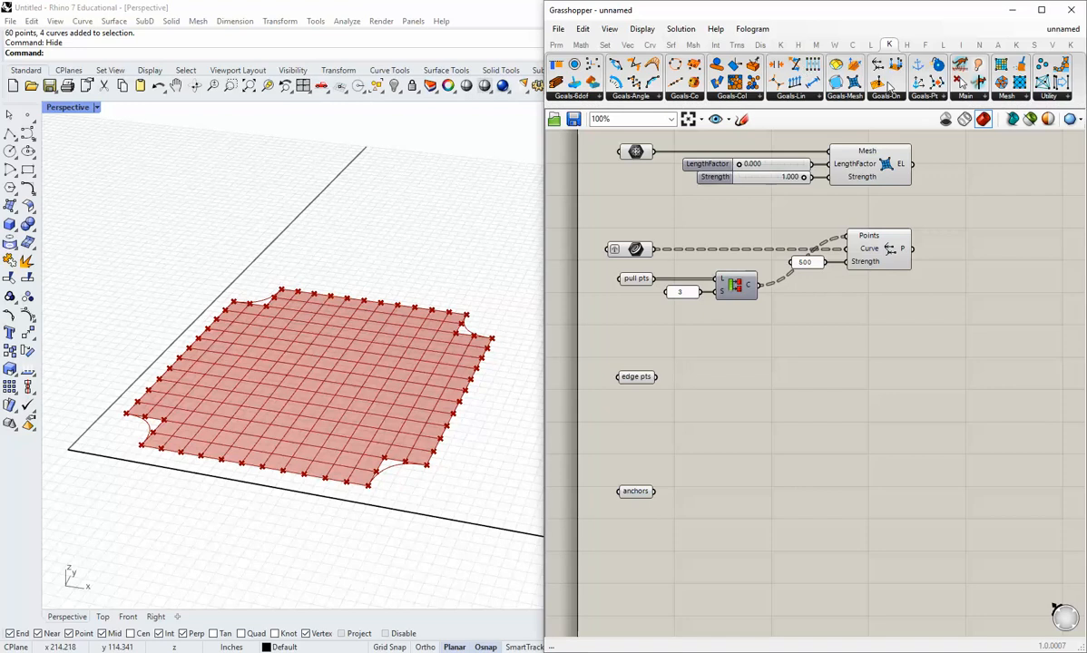
Step: Add Kangaroo's AnchorXYZ goal to the canvas beside the edge pts parameter
click(920, 96)
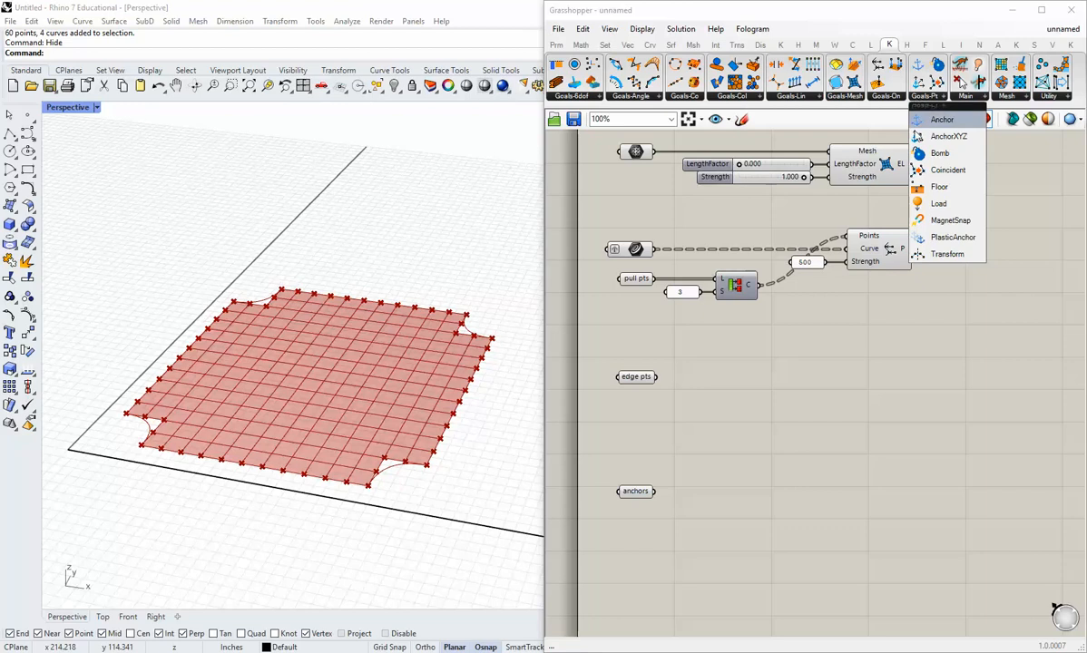
click(940, 143)
click(787, 389)
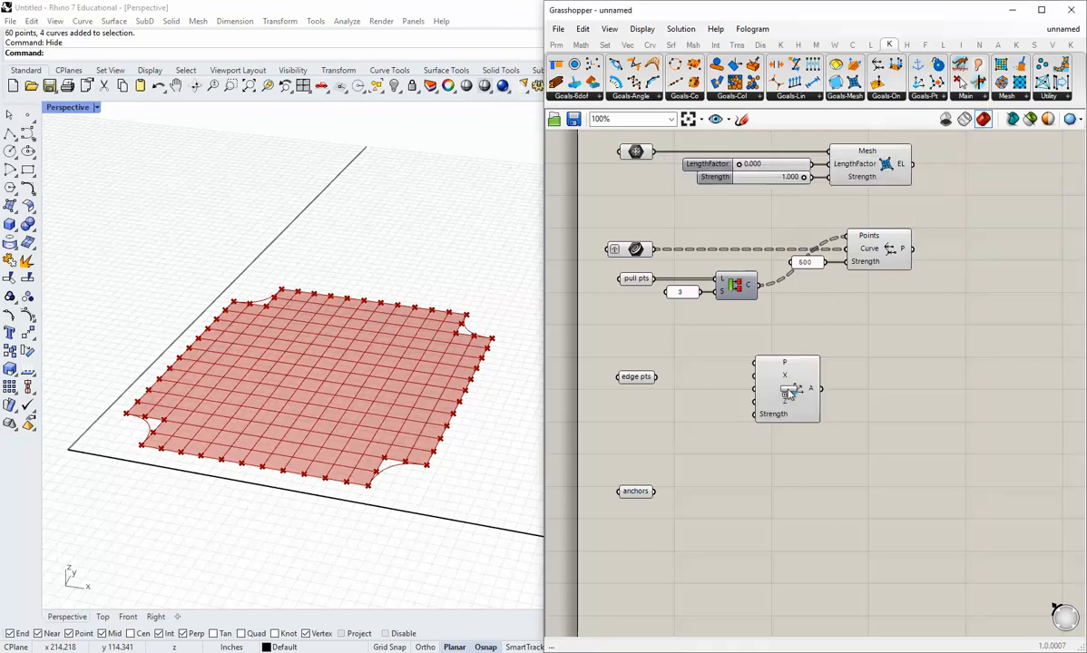
click(921, 96)
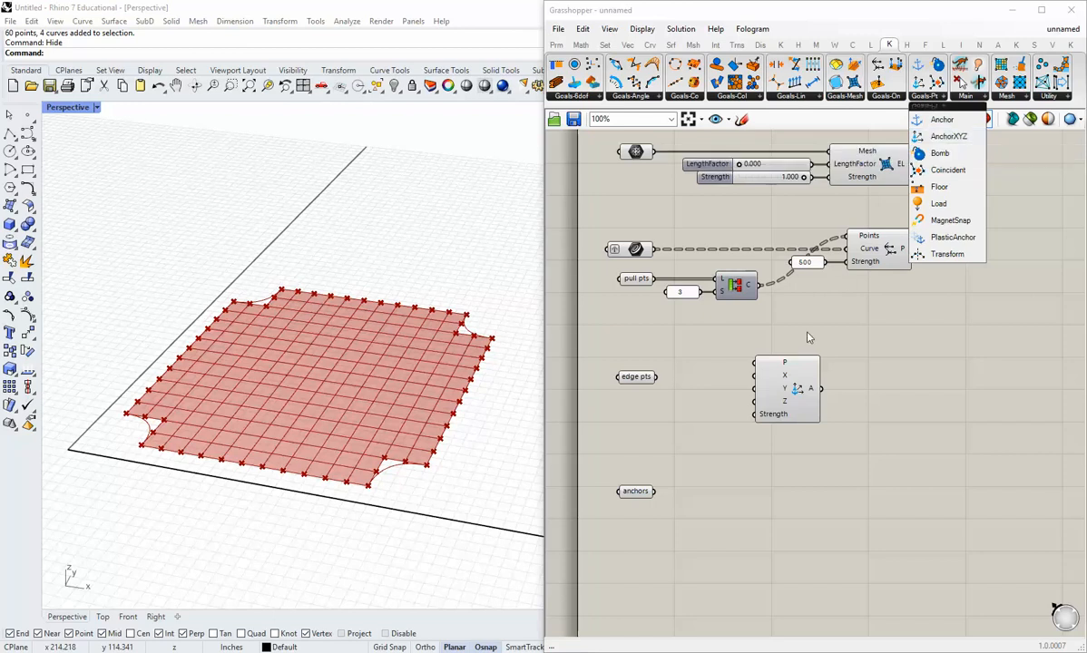
click(744, 355)
Step: Add a Boolean Toggle near edge pts and shift the AnchorXYZ goal away to leave room for it
click(562, 43)
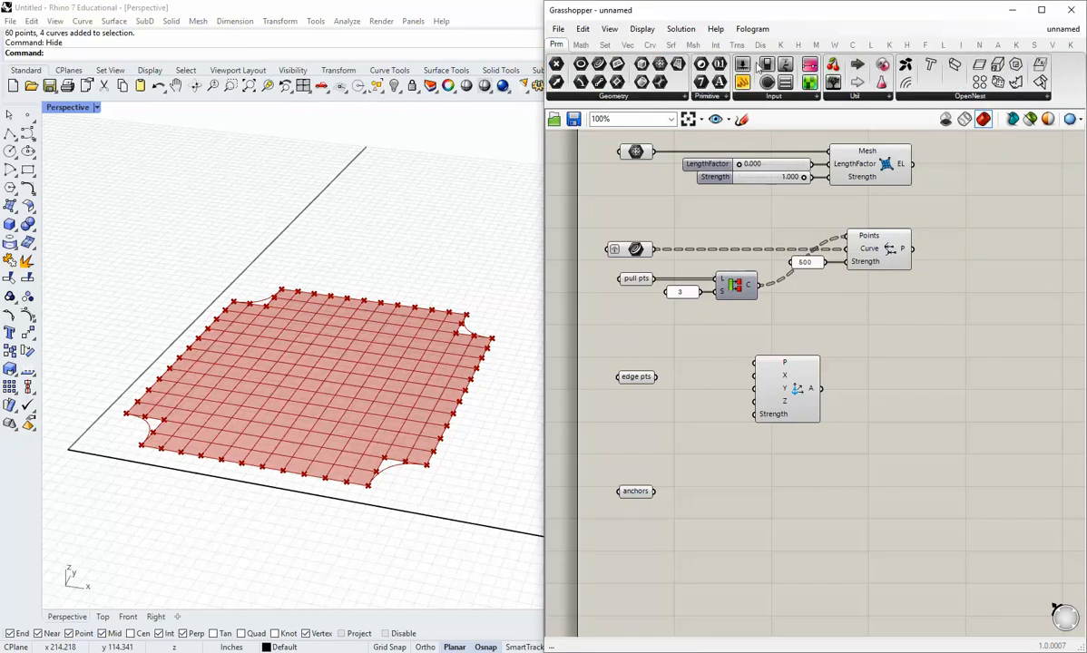
click(757, 95)
click(777, 145)
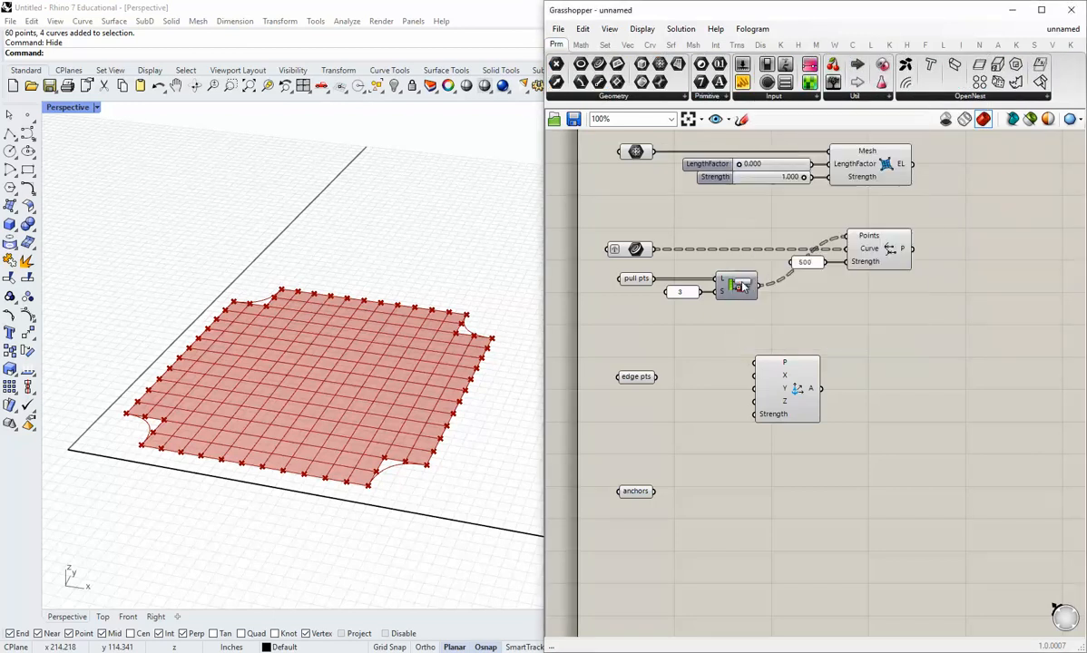
click(697, 390)
scroll(699, 392, up, 3)
drag(813, 391, 861, 409)
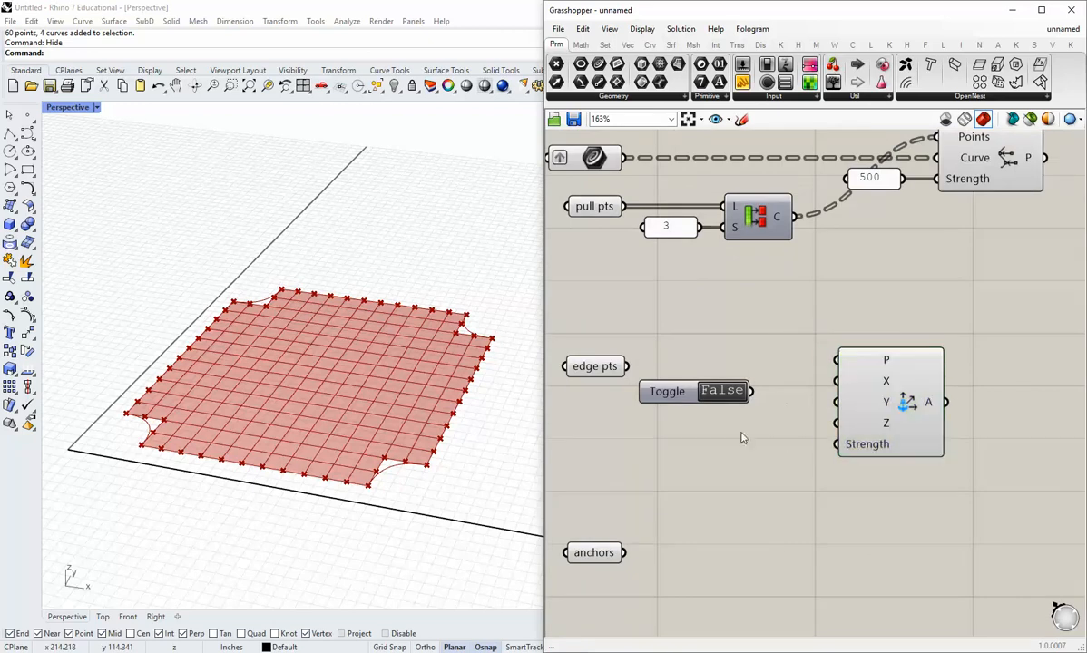
Step: Set the toggle to True, connect it to the AnchorXYZ goal's X and Y inputs, and place it close to the goal
drag(667, 397, 680, 400)
double_click(735, 393)
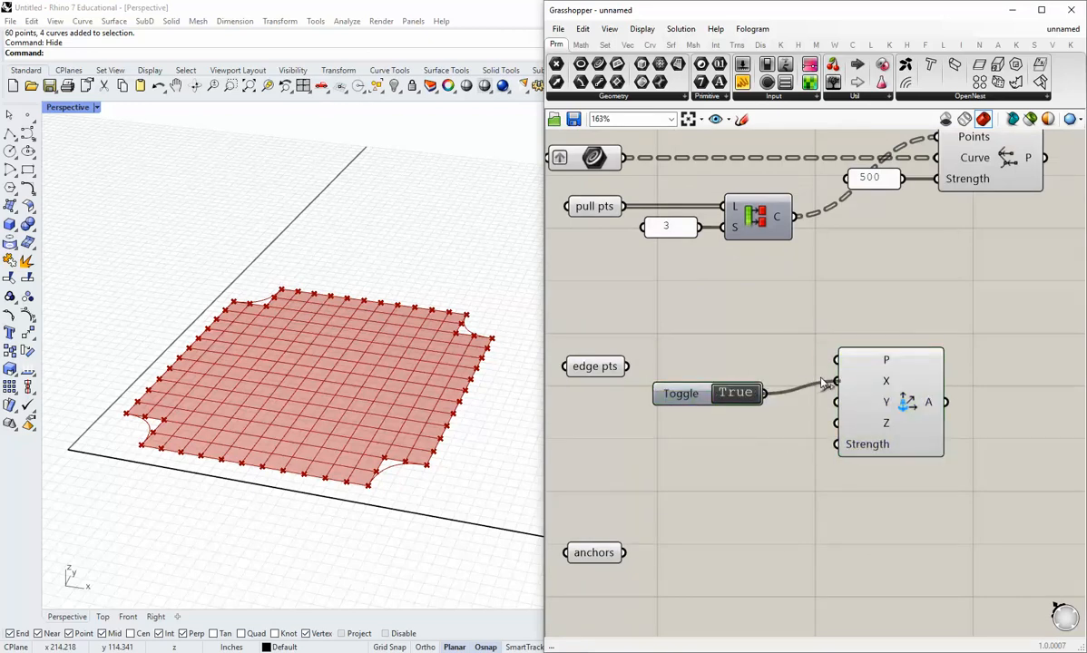
click(688, 402)
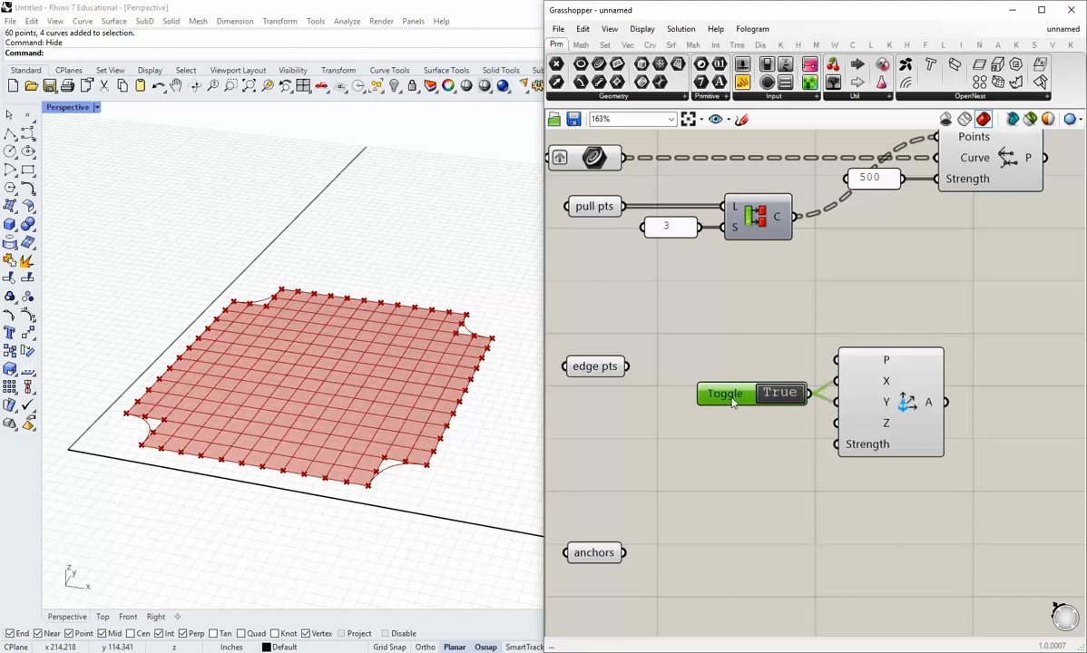
click(778, 442)
right_drag(778, 441, 770, 437)
scroll(691, 405, down, 2)
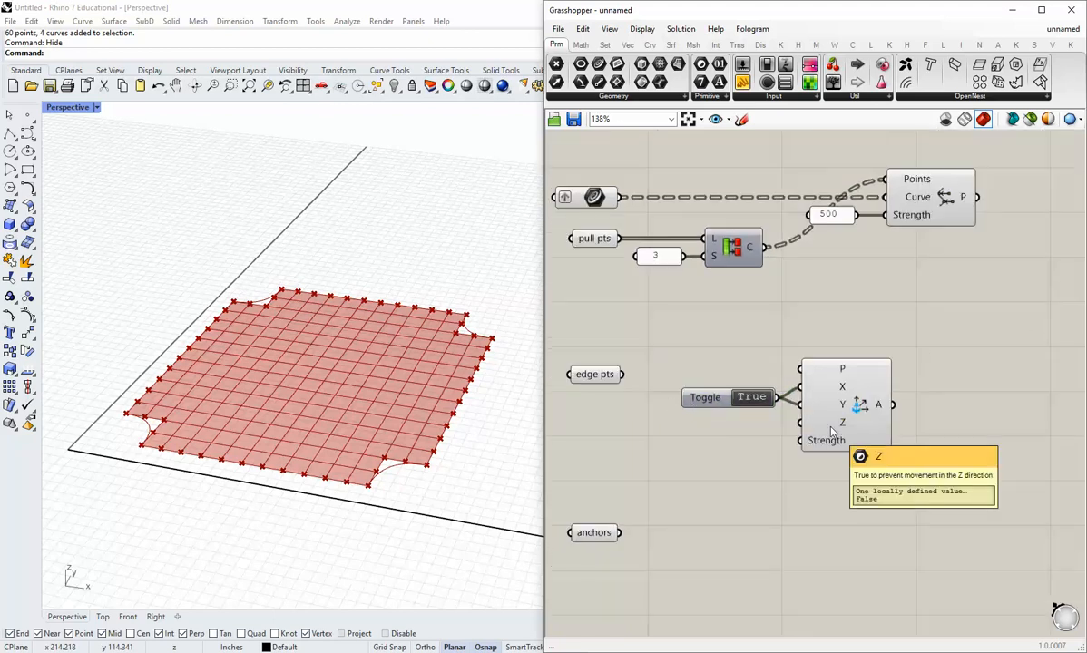
Step: Reposition the AnchorXYZ goal with its toggle and connect edge pts to the goal's P input
drag(676, 352, 871, 485)
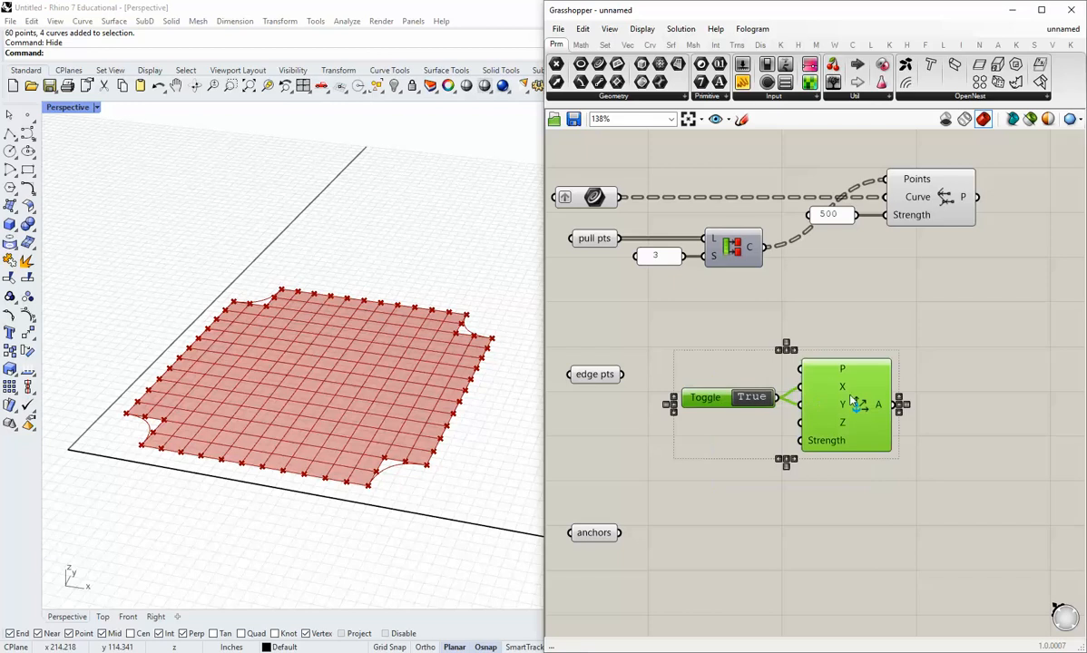
drag(841, 401, 840, 414)
click(780, 381)
drag(621, 373, 807, 373)
drag(849, 404, 856, 395)
Step: Align the right edge of the AnchorXYZ goal with the EdgeLengths and OnCurve goals, keeping its toggle beside it
drag(721, 416, 644, 354)
scroll(589, 374, down, 3)
drag(737, 396, 784, 396)
drag(839, 468, 802, 175)
click(594, 375)
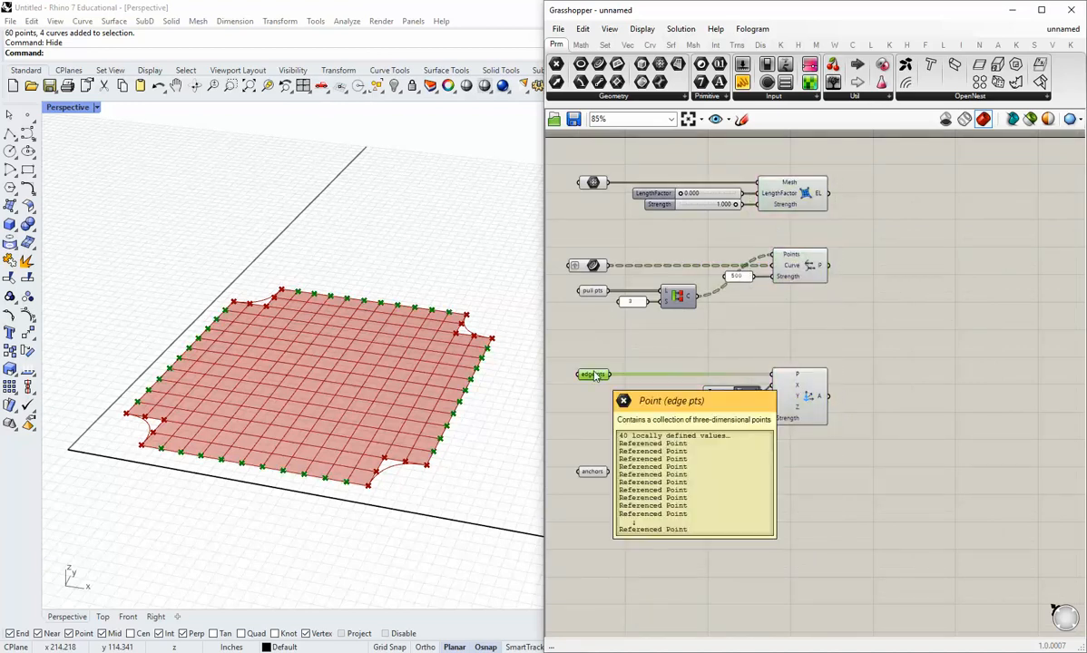
click(595, 396)
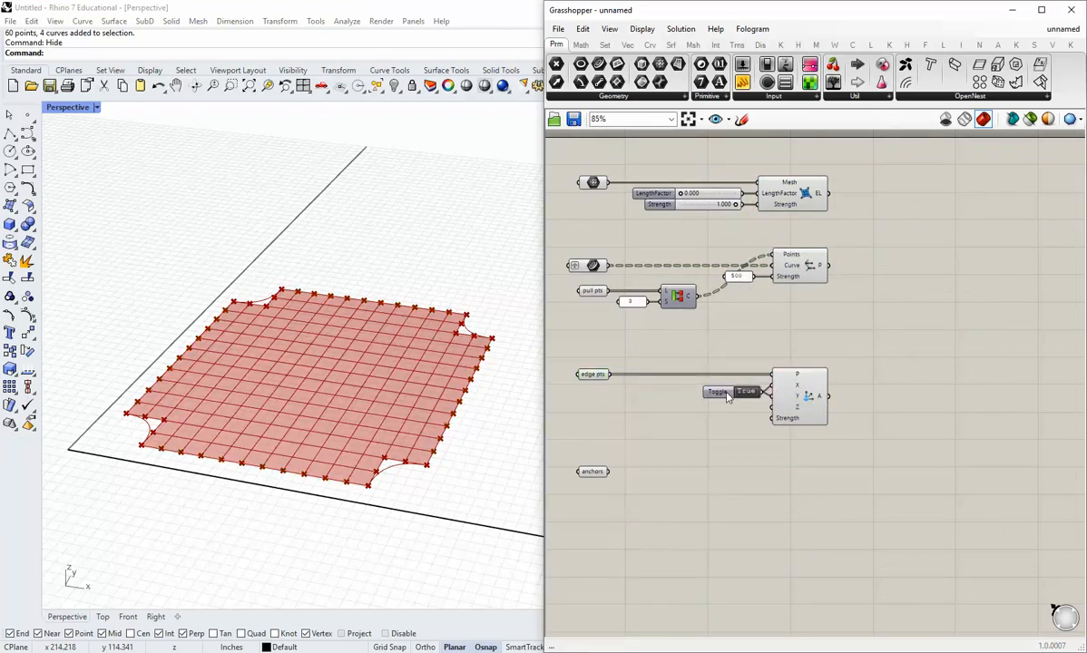
right_drag(684, 429, 690, 416)
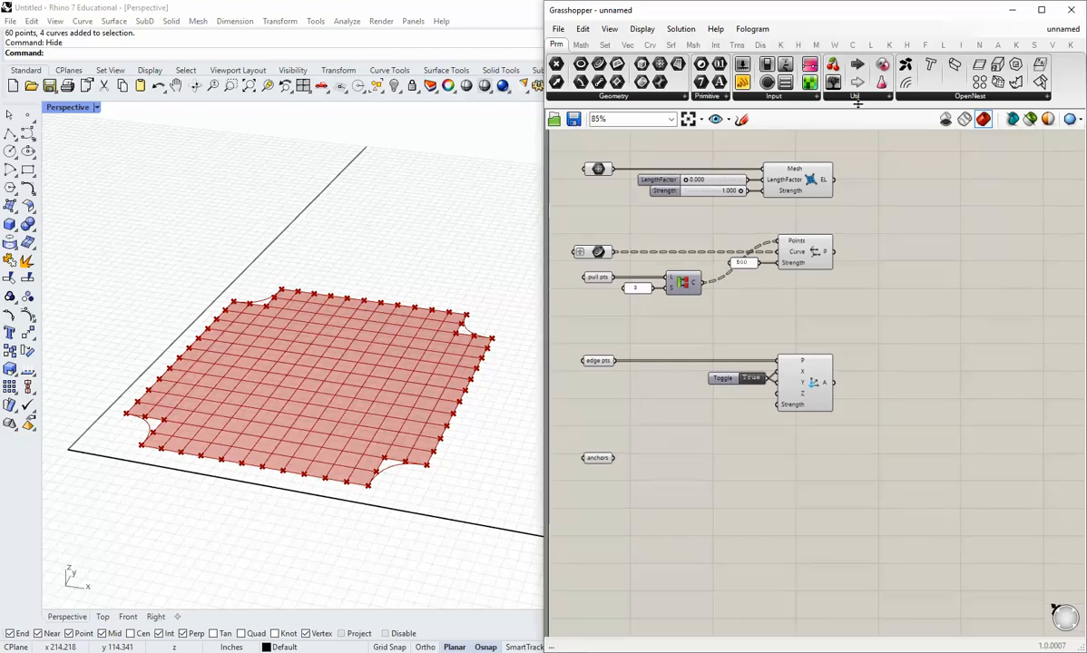
Step: Add Kangaroo's Anchor goal below AnchorXYZ and connect the anchors parameter to its P input
click(889, 45)
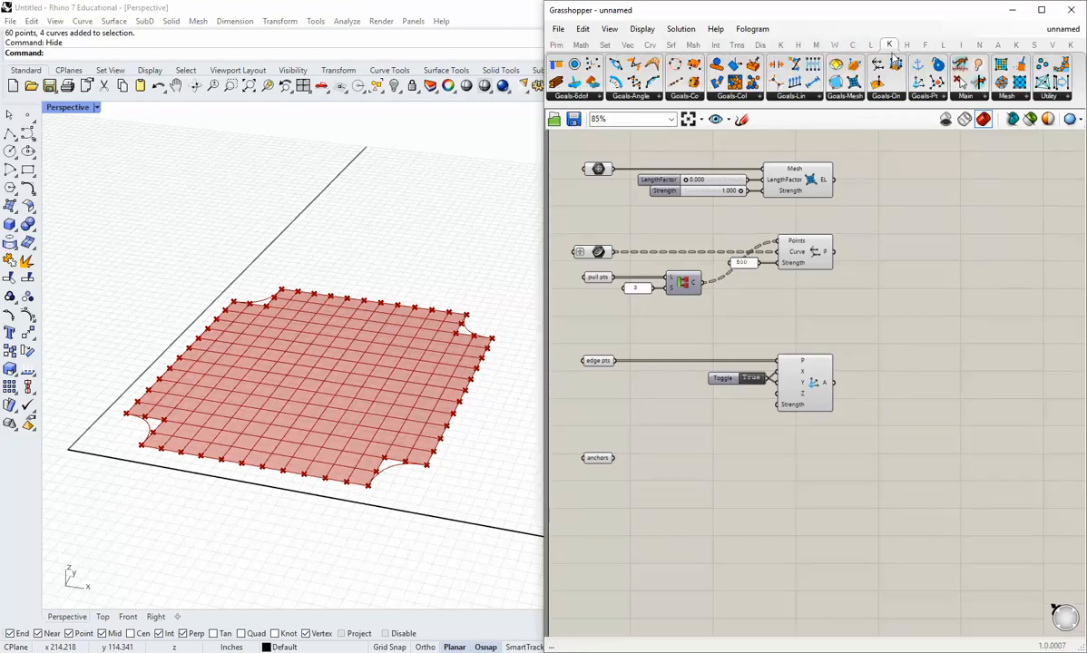
click(925, 97)
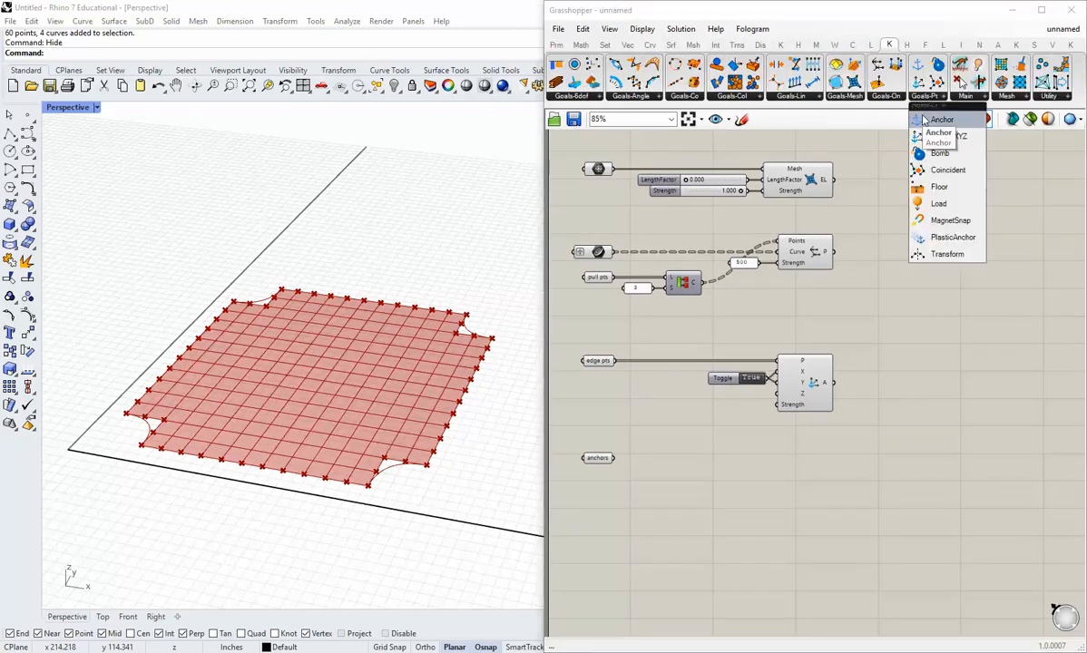
drag(934, 117, 821, 453)
drag(613, 457, 817, 471)
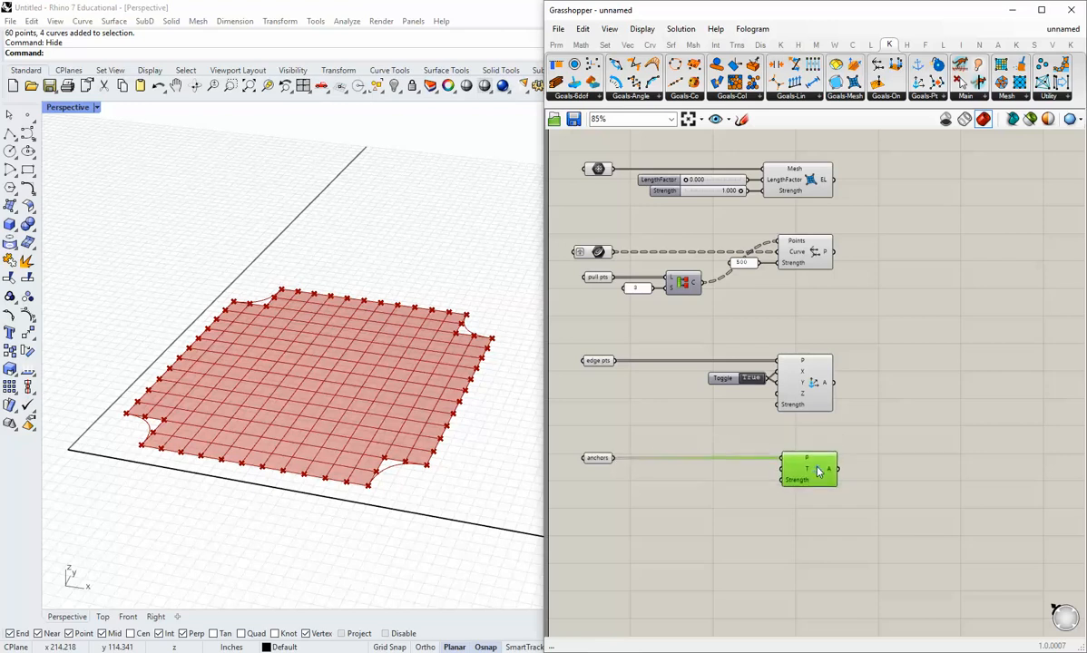
click(873, 439)
Step: Align the right edges of the EdgeLengths, OnCurve, AnchorXYZ and Anchor goals
right_drag(874, 439, 849, 446)
drag(830, 516, 778, 177)
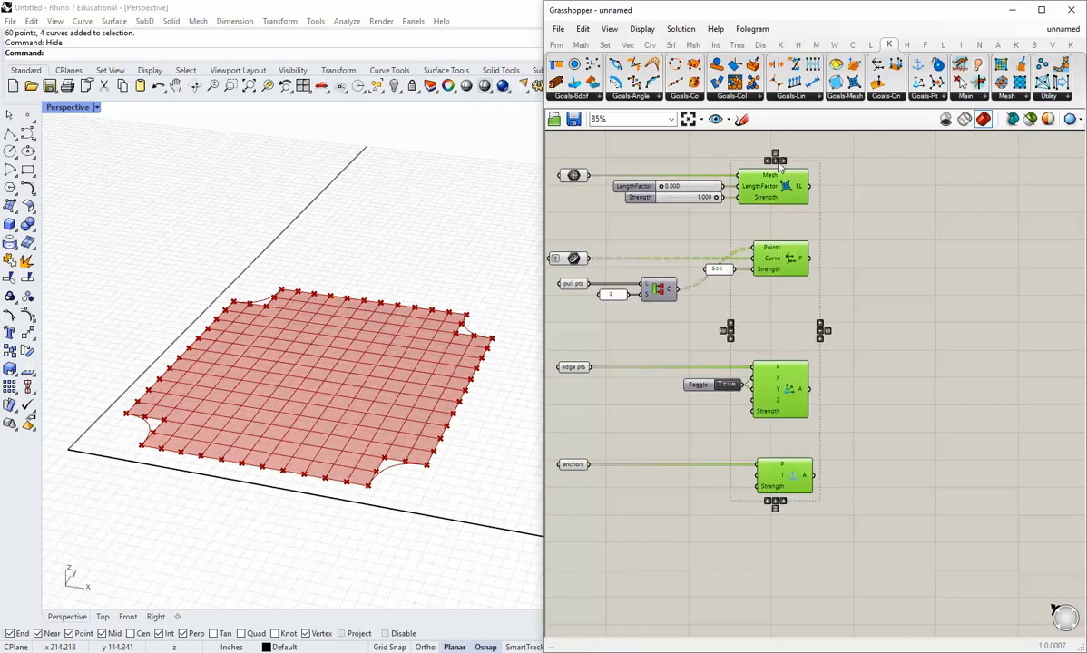
click(783, 160)
click(842, 315)
right_drag(605, 358, 692, 351)
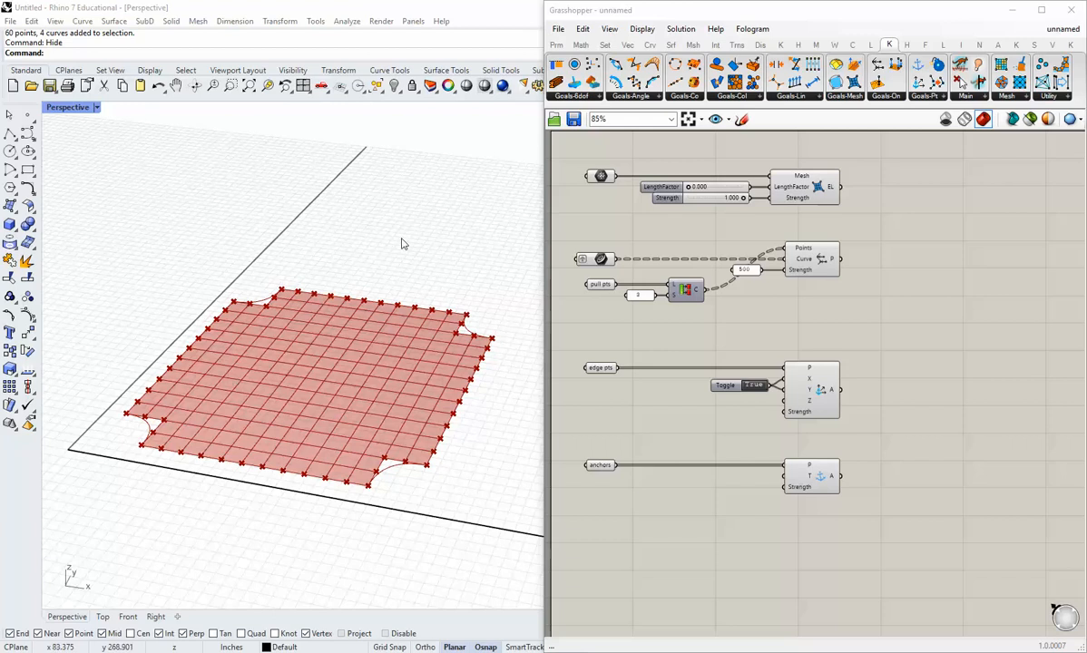
Step: Widen the Grasshopper window slightly over the Rhino viewport
right_drag(797, 332, 750, 361)
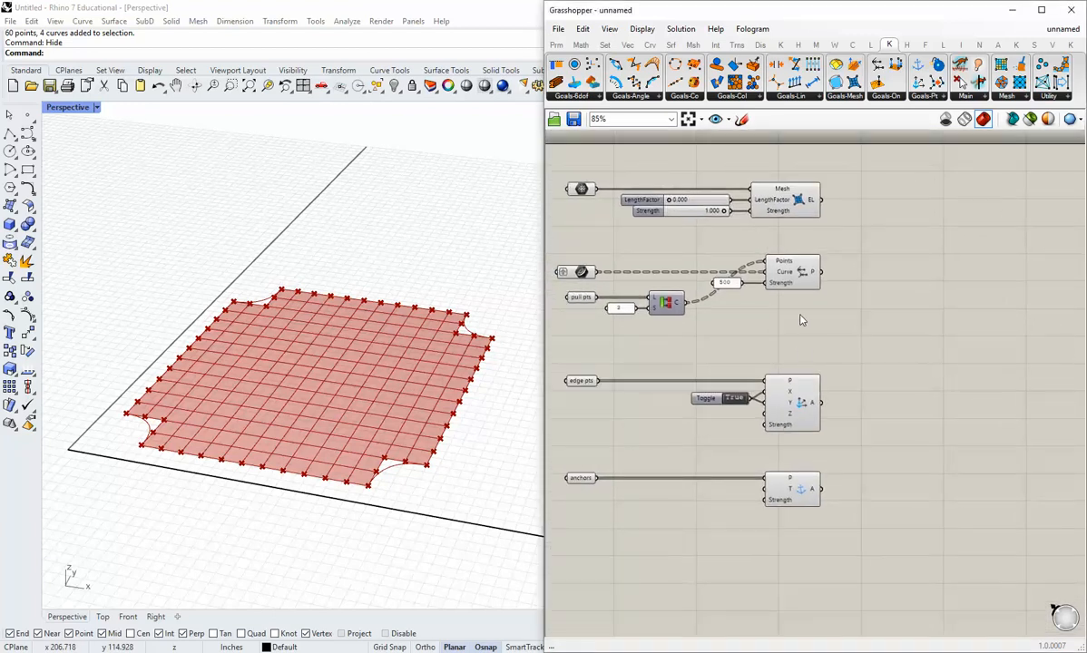
right_drag(801, 319, 797, 320)
drag(540, 330, 526, 327)
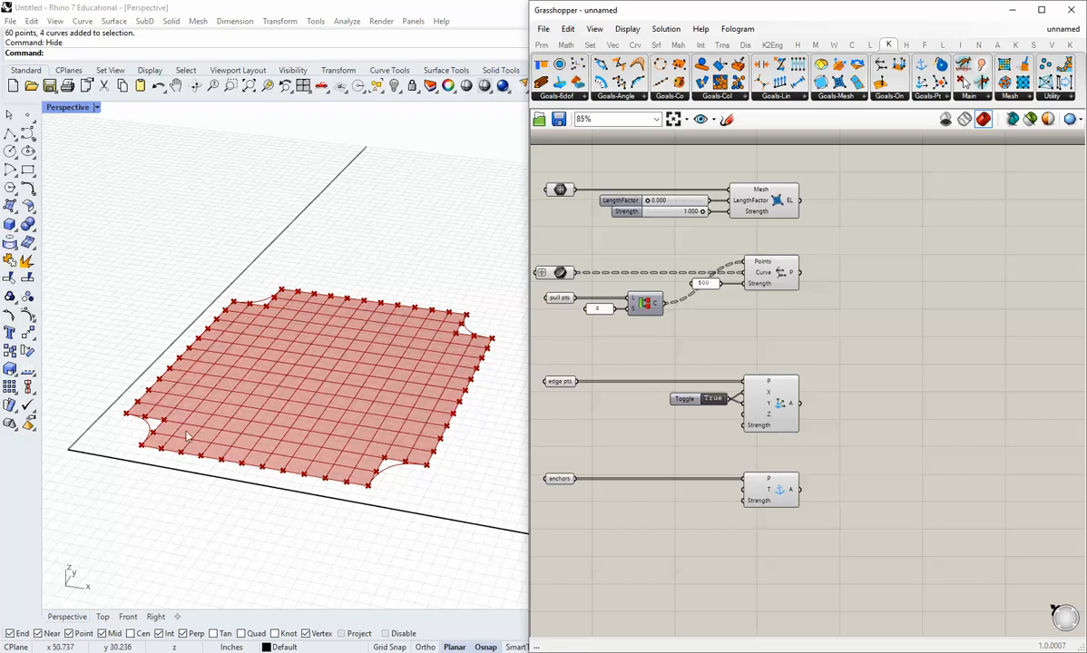
Step: Add Kangaroo's NakedVertices component between the OnCurve and AnchorXYZ goals and connect the referenced mesh to its M input
right_drag(203, 331, 268, 413)
scroll(267, 413, up, 2)
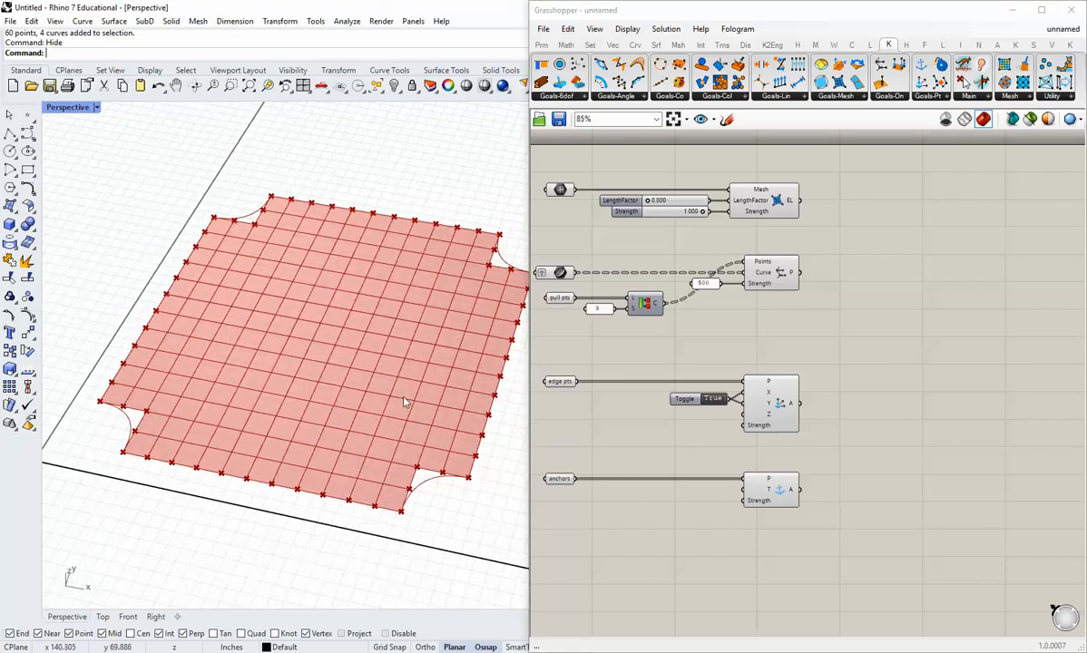
shift+right_drag(404, 399, 384, 407)
click(1008, 98)
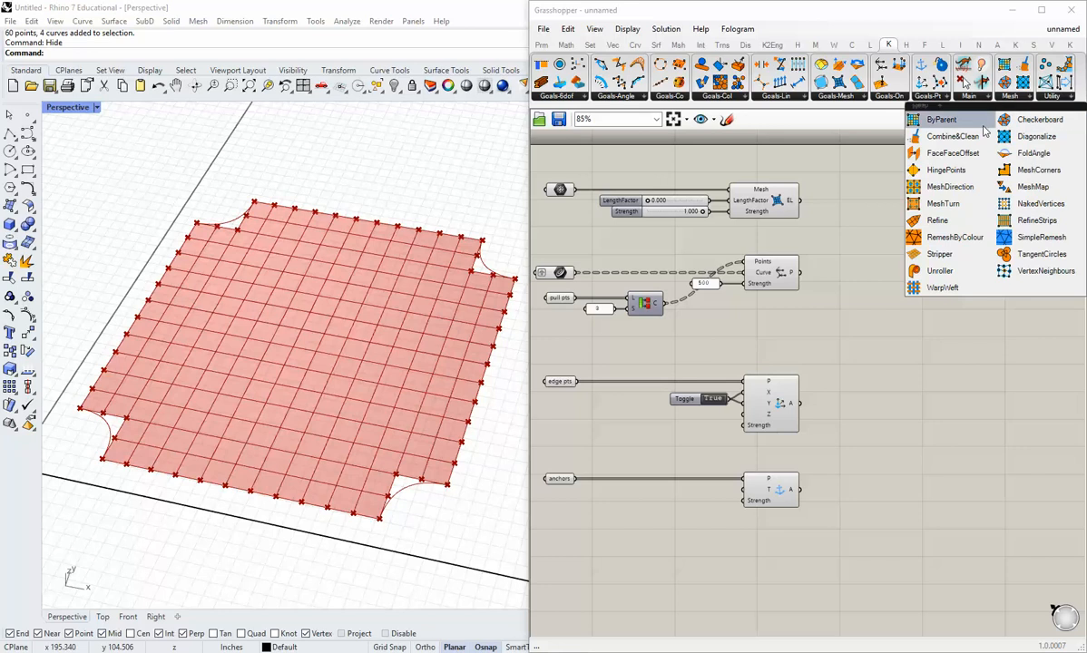
click(1022, 203)
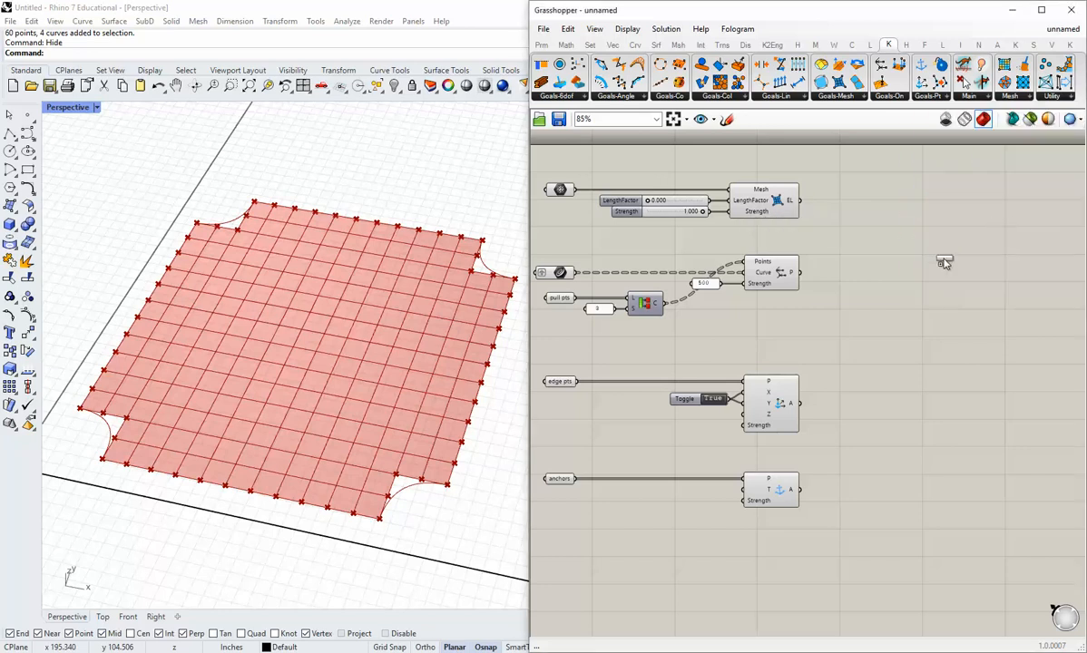
click(868, 317)
drag(573, 189, 779, 337)
click(821, 332)
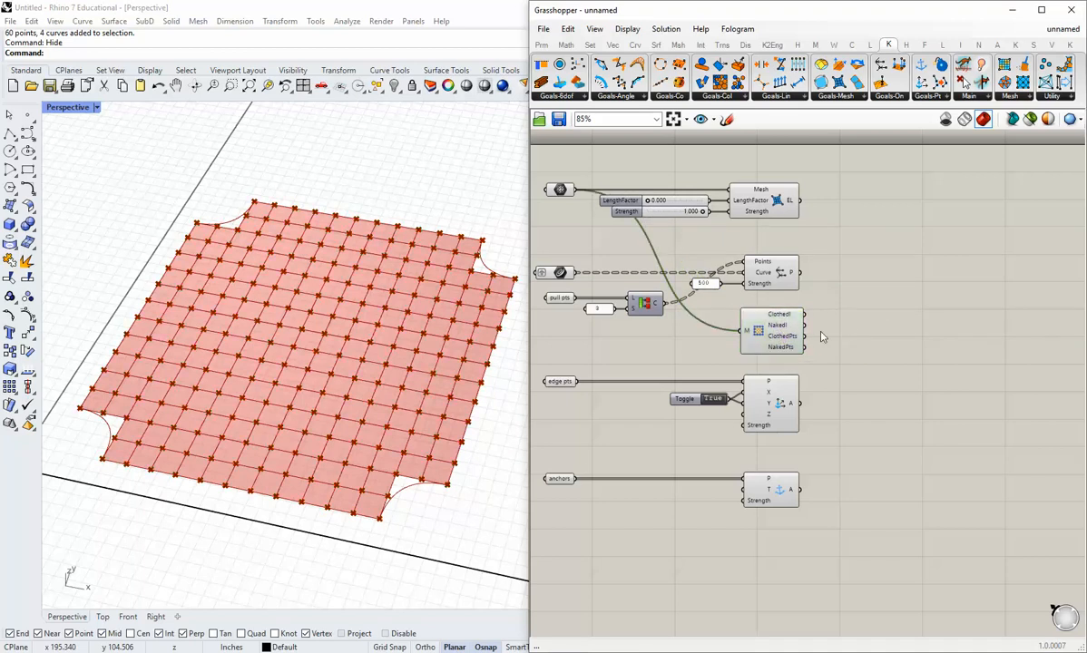
Step: Turn off the preview of the NakedVertices component
right_drag(809, 350, 794, 334)
right_click(743, 316)
click(778, 341)
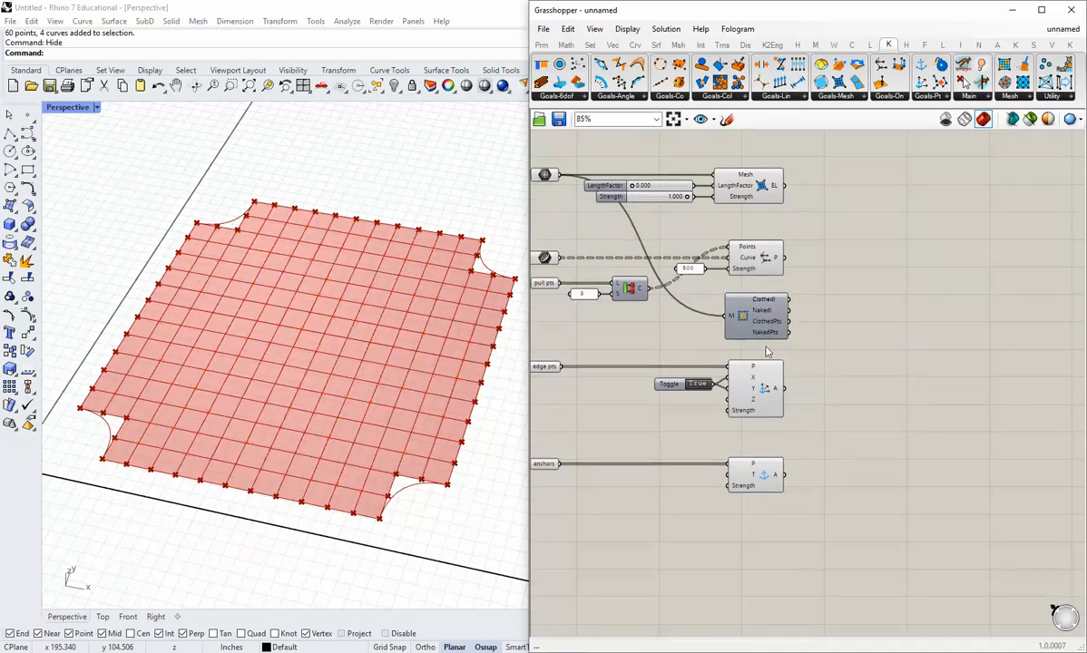
scroll(779, 355, up, 1)
scroll(823, 365, down, 1)
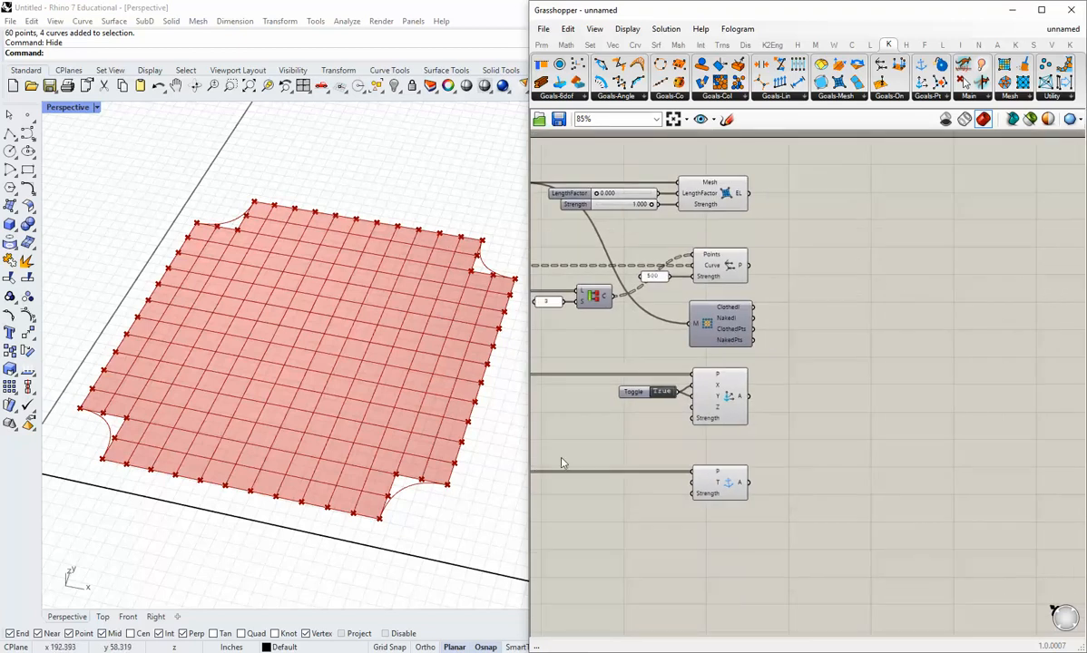
right_drag(757, 341, 752, 330)
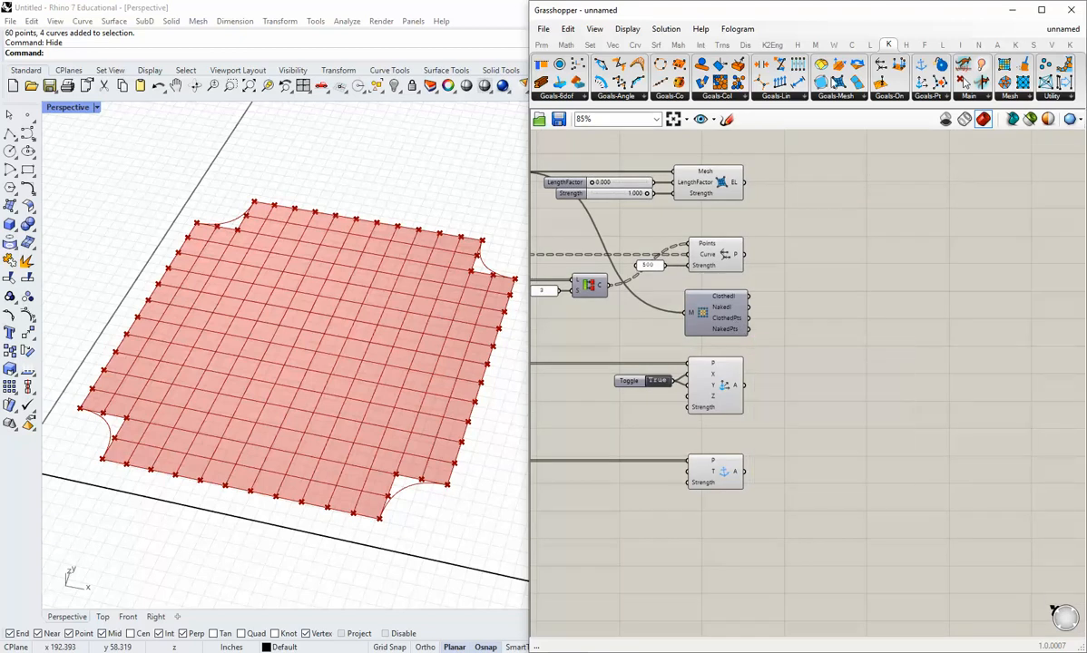
Step: Add Kangaroo's Load goal beside NakedVertices and connect the ClothedPts output to its P input
click(930, 98)
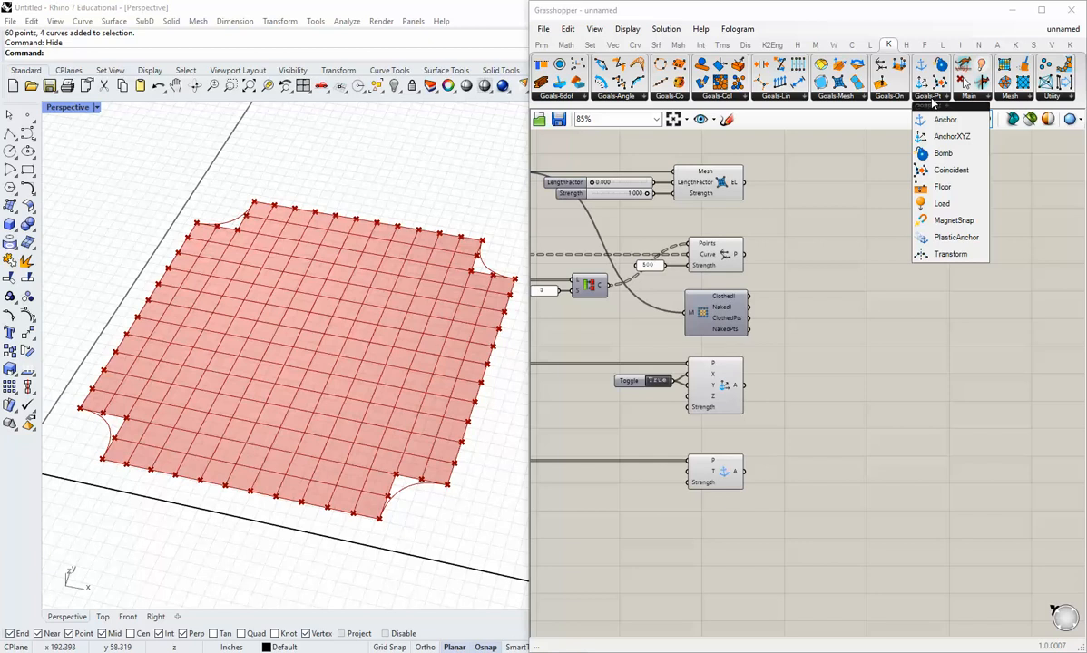
drag(942, 203, 814, 346)
drag(749, 318, 843, 324)
scroll(816, 336, up, 2)
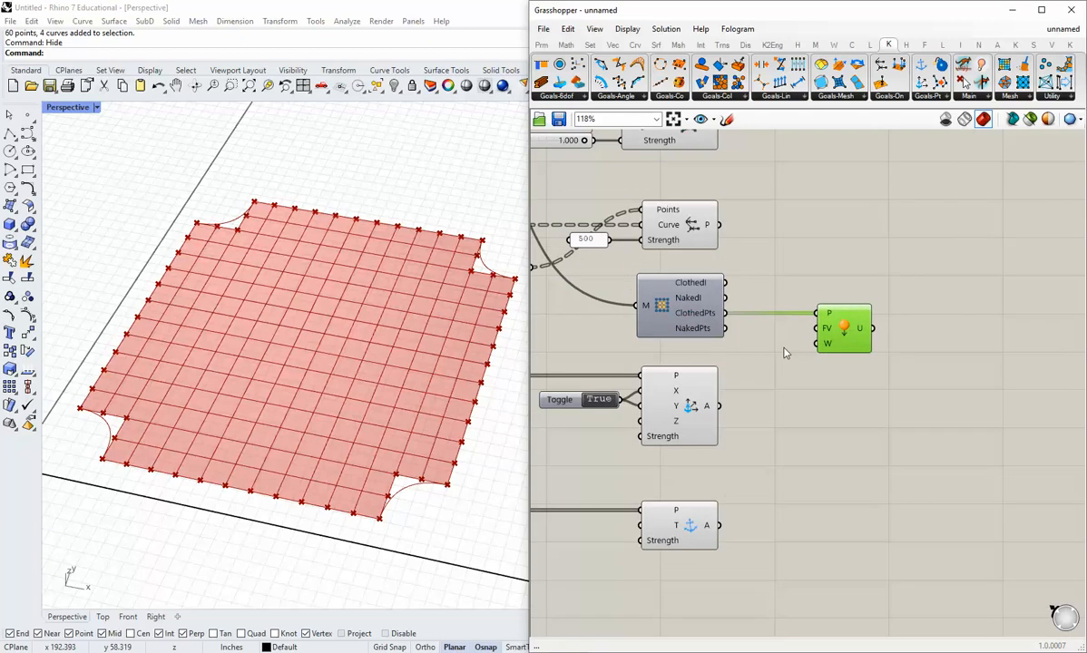
click(780, 349)
right_drag(760, 357, 781, 341)
Step: Move the edge pts and anchors groups, with their toggle and anchor goals, down to free space below NakedVertices
scroll(784, 348, down, 3)
right_drag(782, 385, 935, 341)
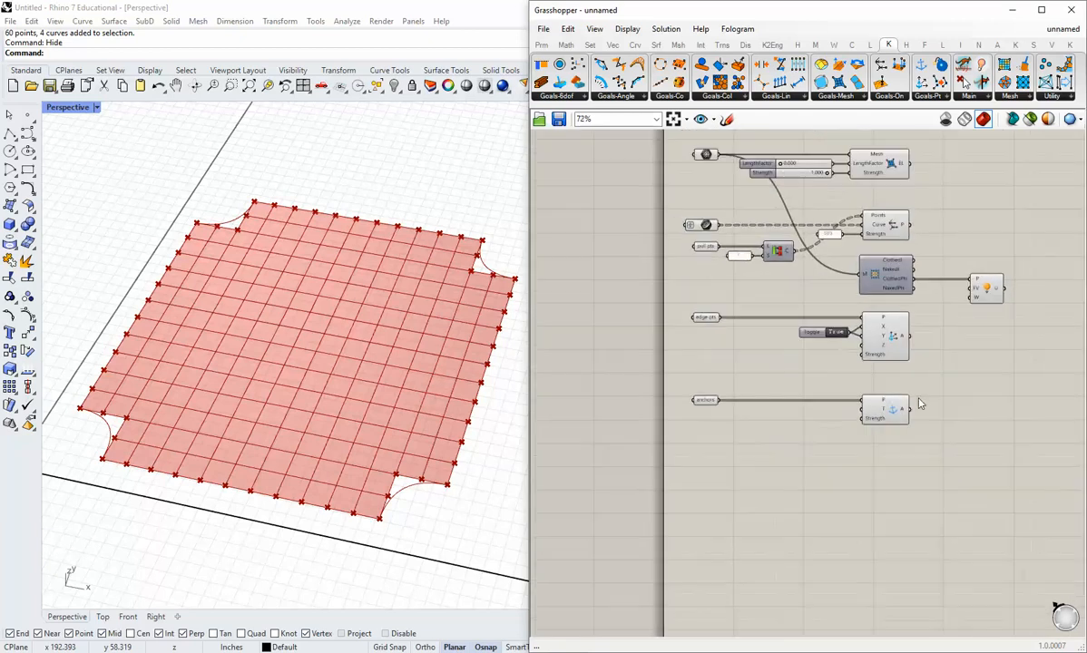
drag(948, 453, 669, 318)
right_drag(928, 376, 810, 374)
scroll(771, 352, up, 1)
drag(774, 332, 774, 395)
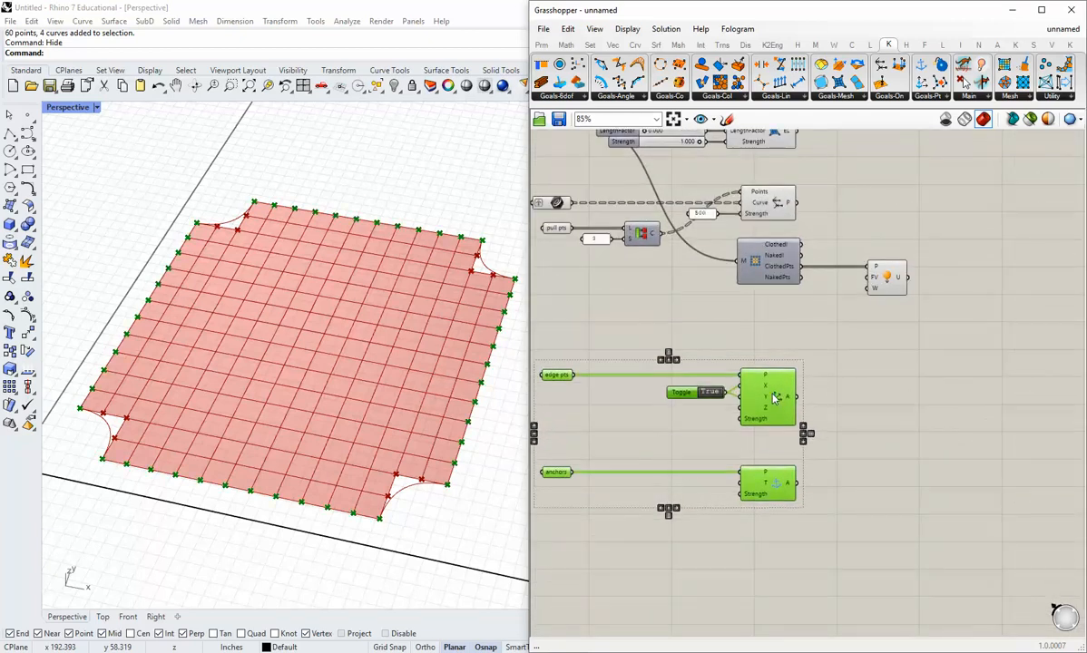
Step: Add a Unit Z vector below NakedVertices and connect its output to the Load goal's FV input
click(841, 315)
right_drag(843, 314, 771, 337)
scroll(802, 311, up, 1)
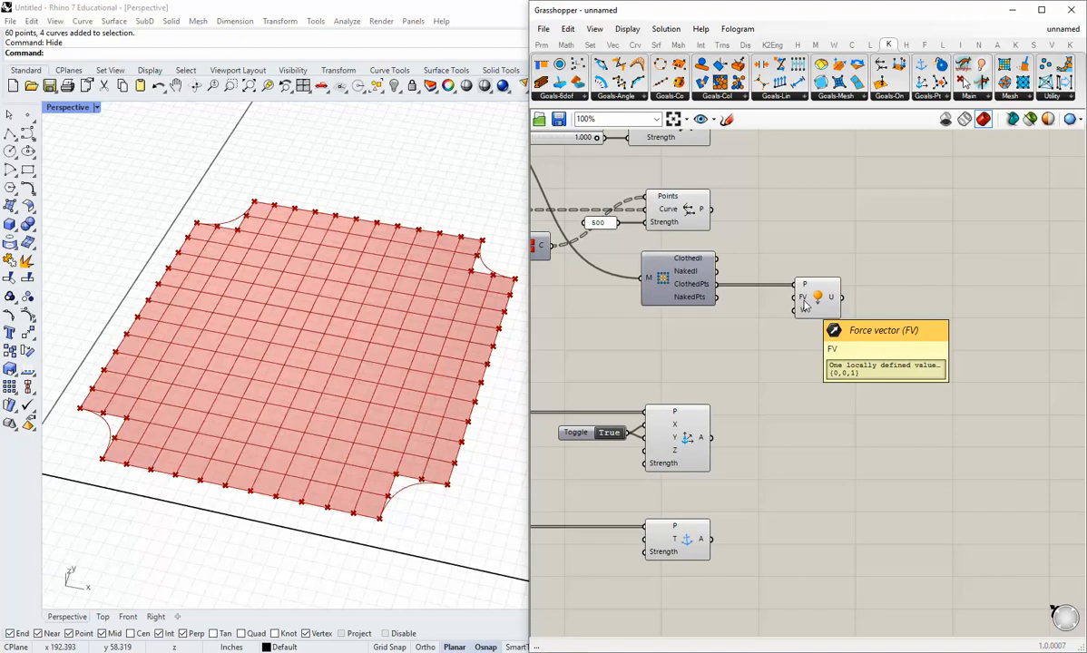
drag(803, 305, 808, 306)
double_click(749, 341)
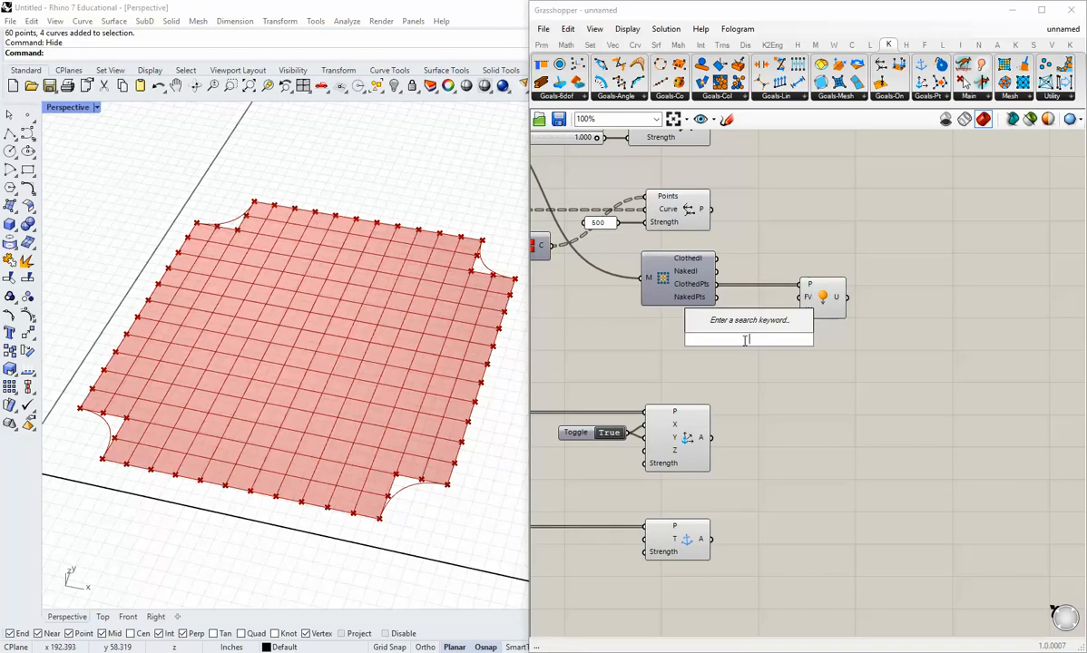
text(z)
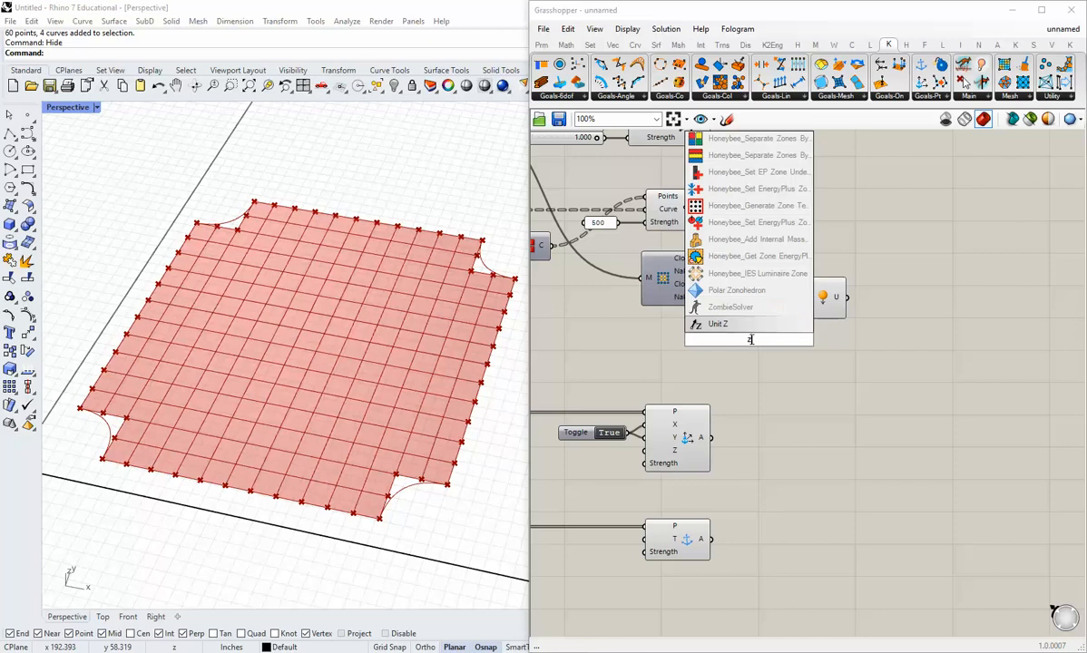
key(Return)
drag(760, 332, 802, 297)
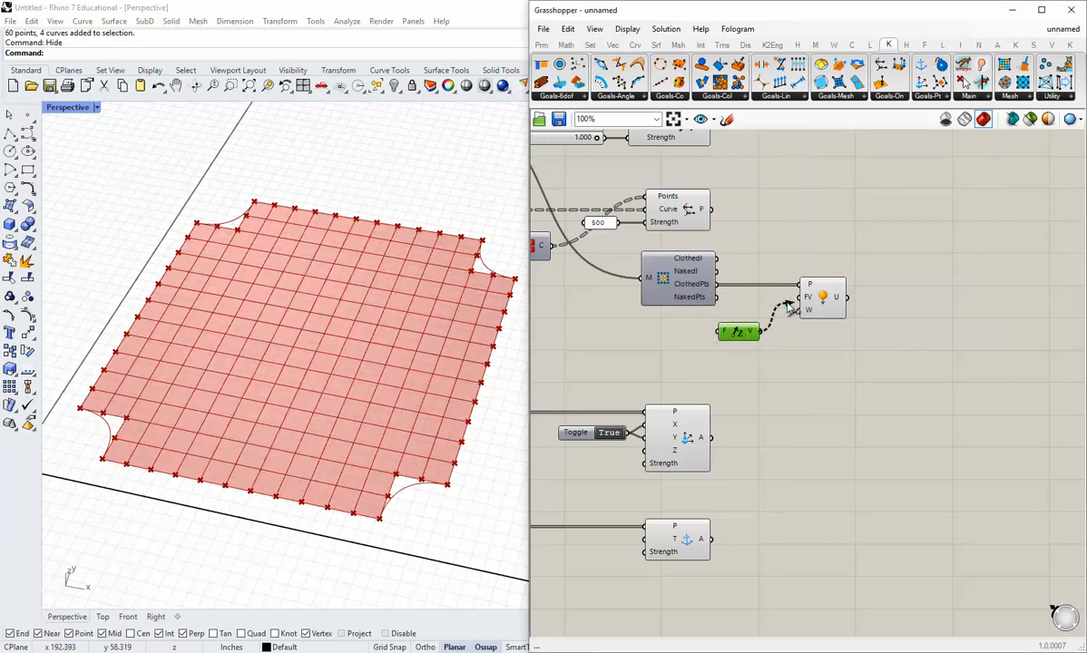
right_drag(738, 337, 862, 352)
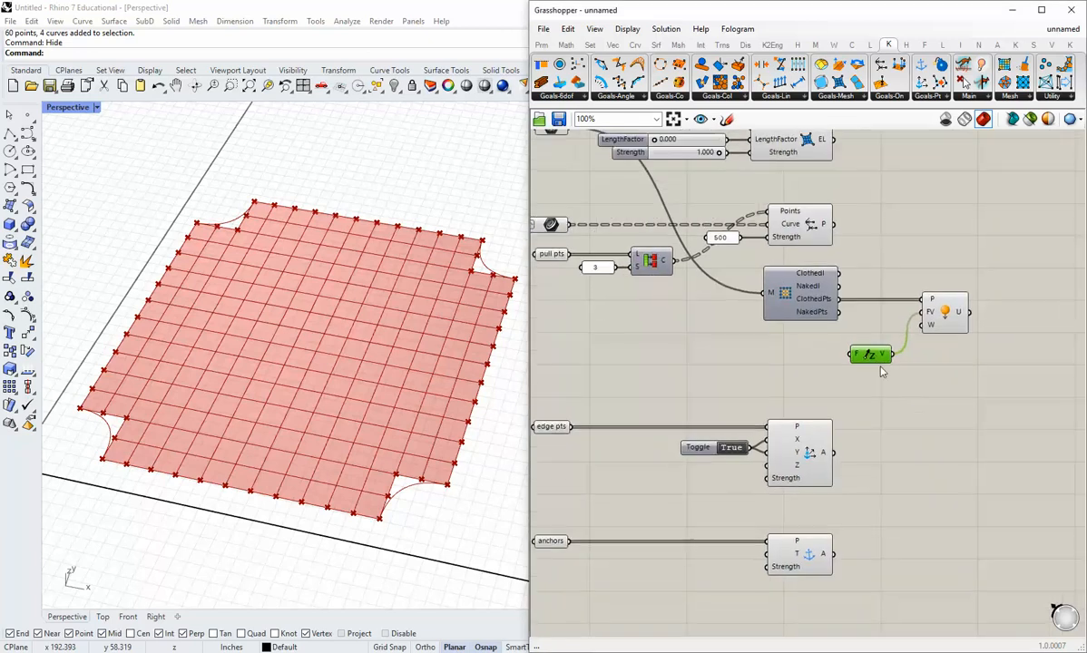
drag(861, 351, 851, 351)
click(855, 373)
right_drag(843, 388, 846, 372)
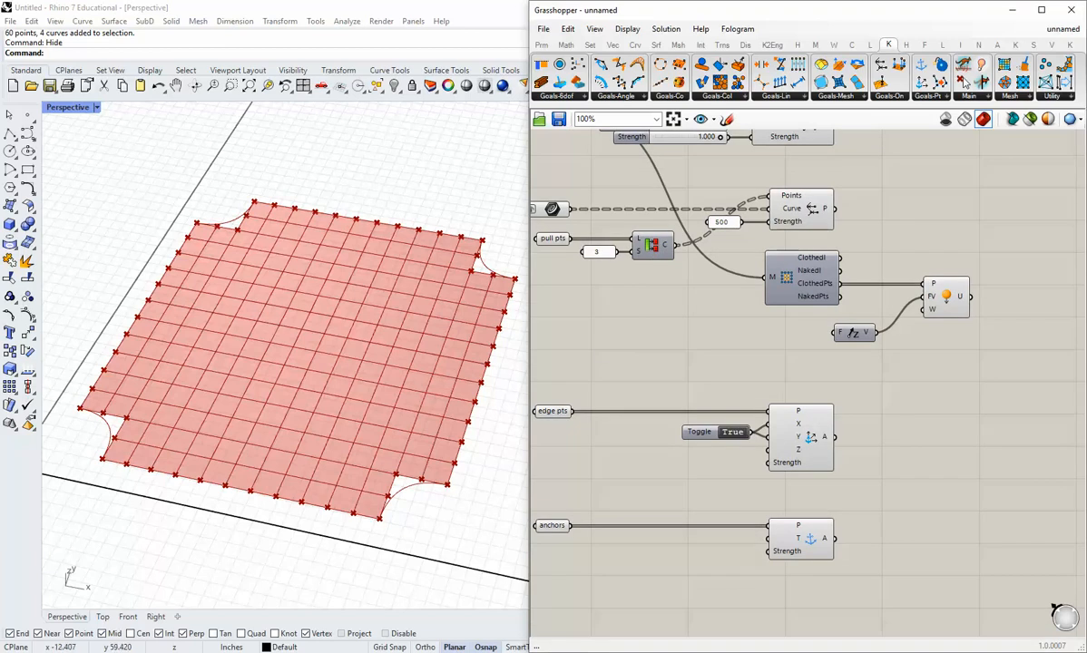
Step: Add a number slider ranging from 0 to 10.00 and connect it to Unit Z's F input
double_click(668, 353)
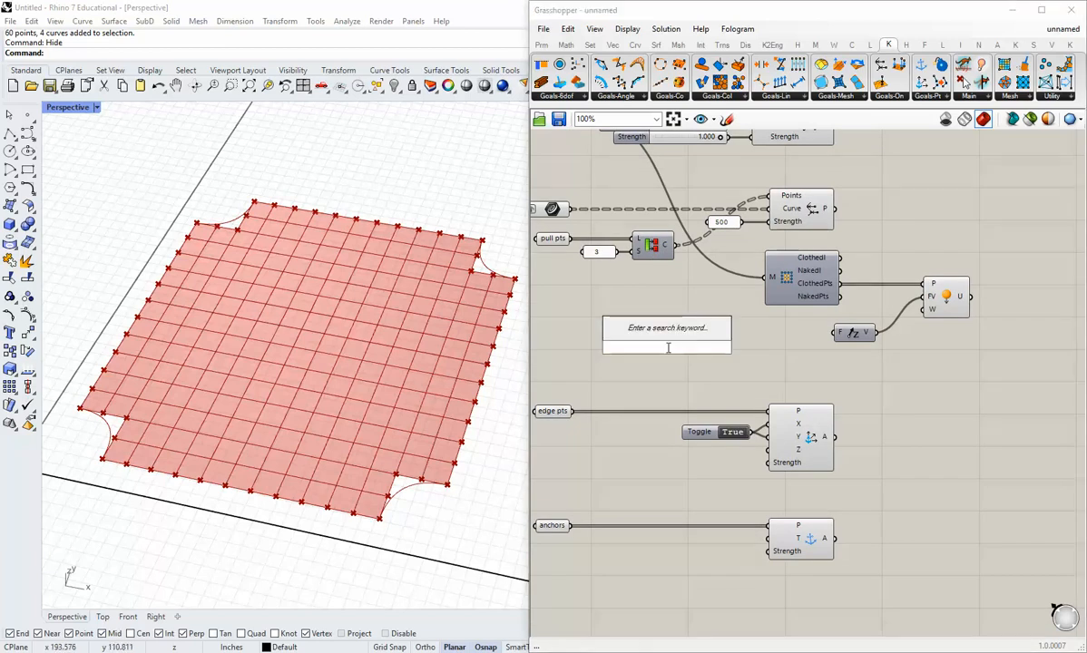
text(0<1)
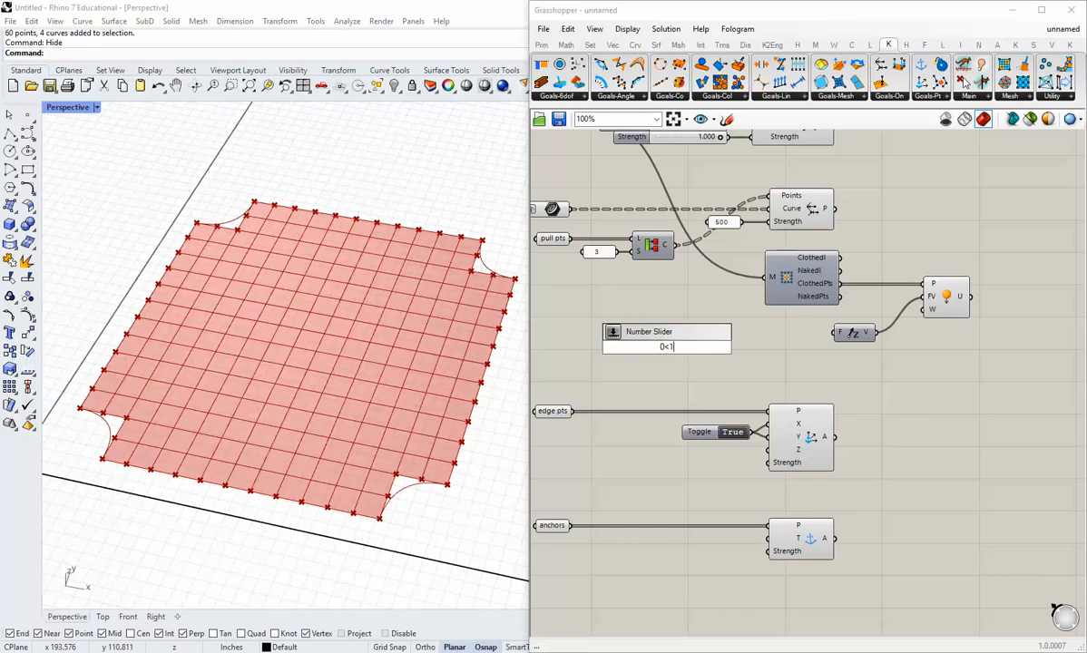
text(0.00)
key(Return)
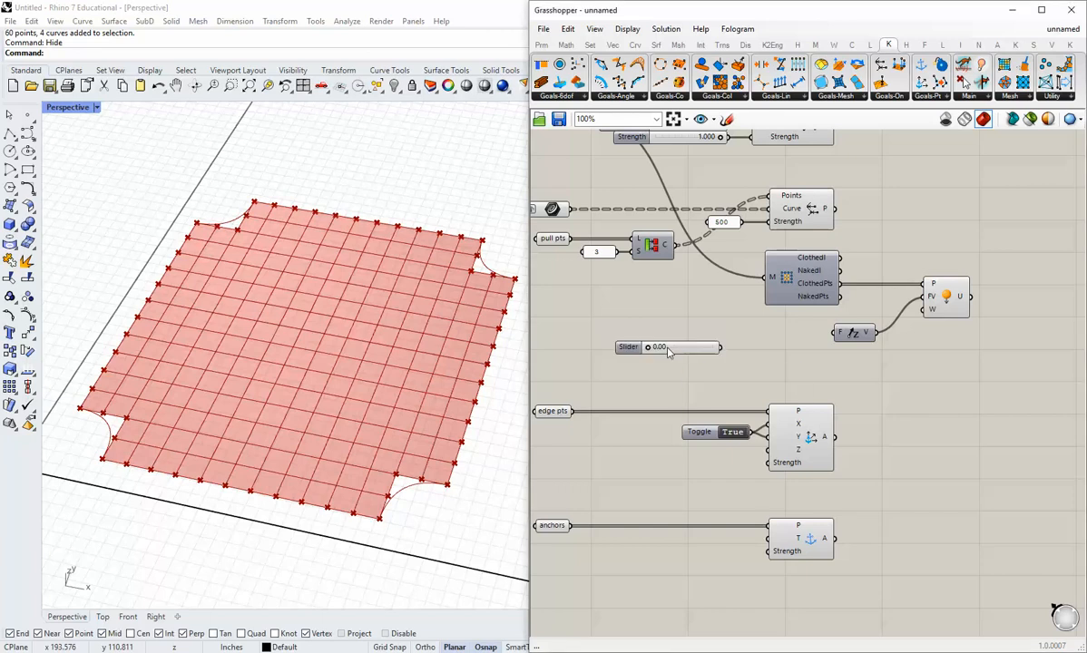
drag(687, 351, 832, 333)
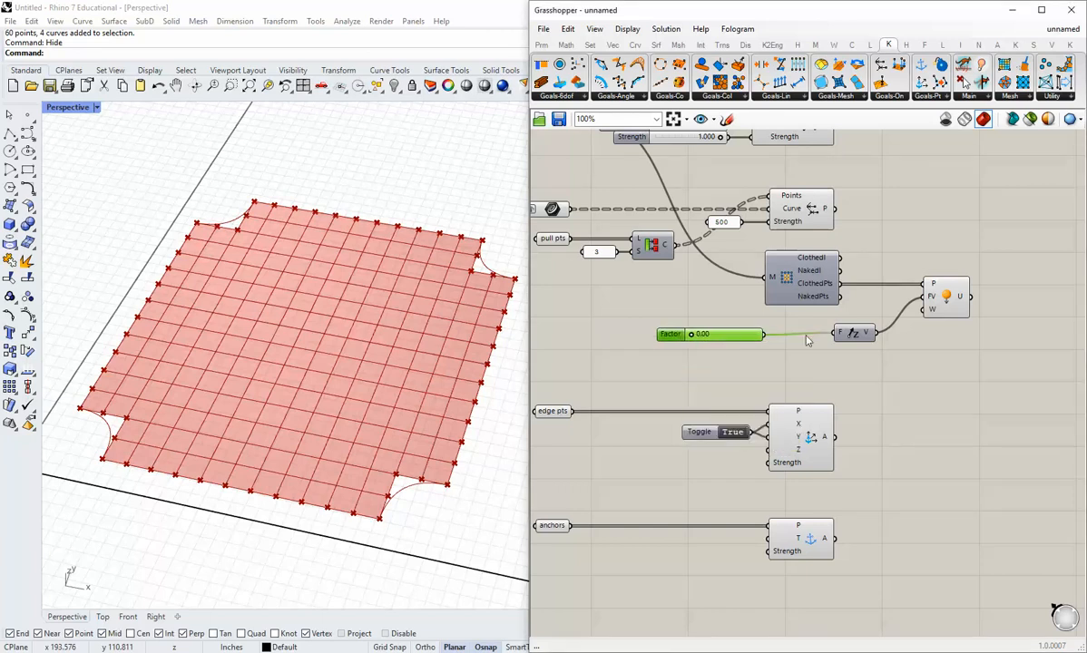
Step: Align the Factor slider with Unit Z and put the slider in its own group
drag(740, 341, 732, 337)
middle_click(733, 334)
click(733, 303)
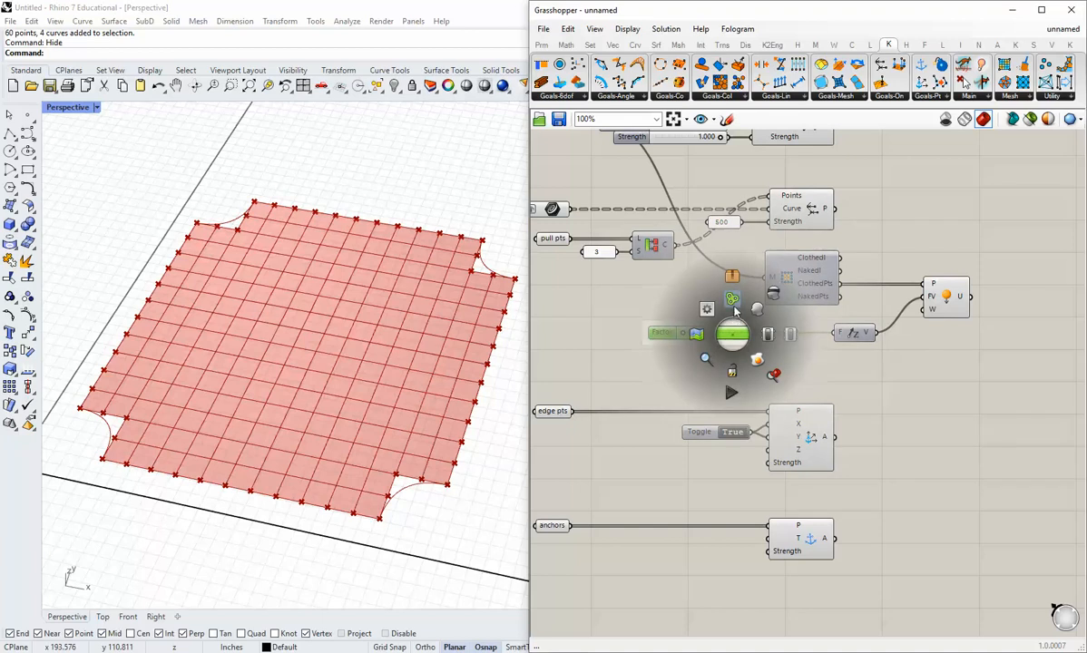
click(721, 353)
scroll(717, 356, up, 2)
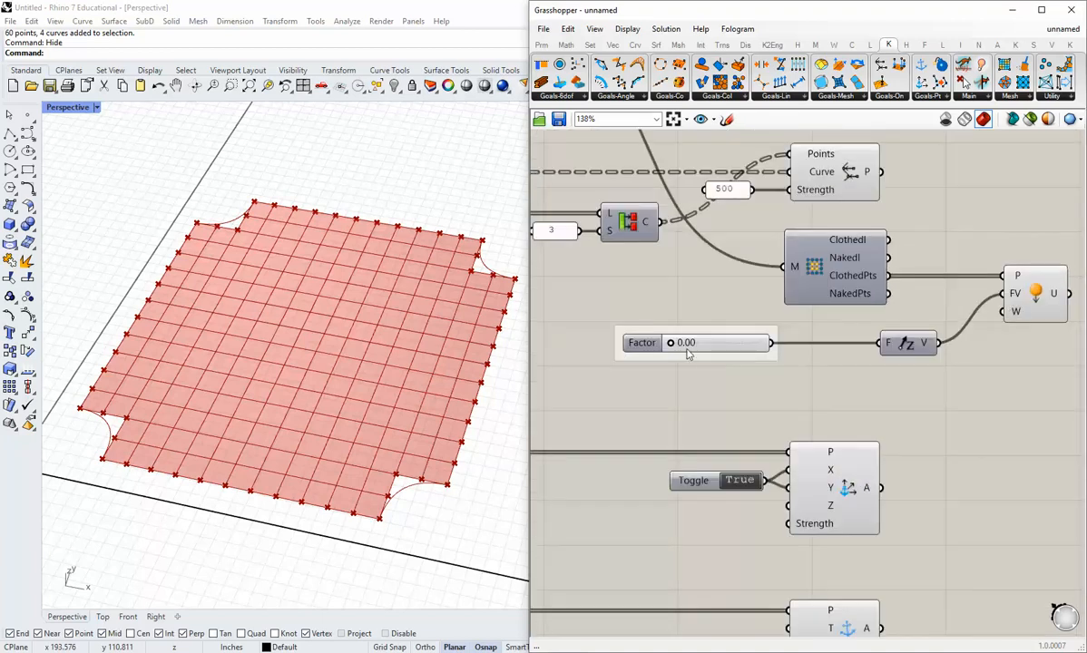
scroll(689, 363, up, 1)
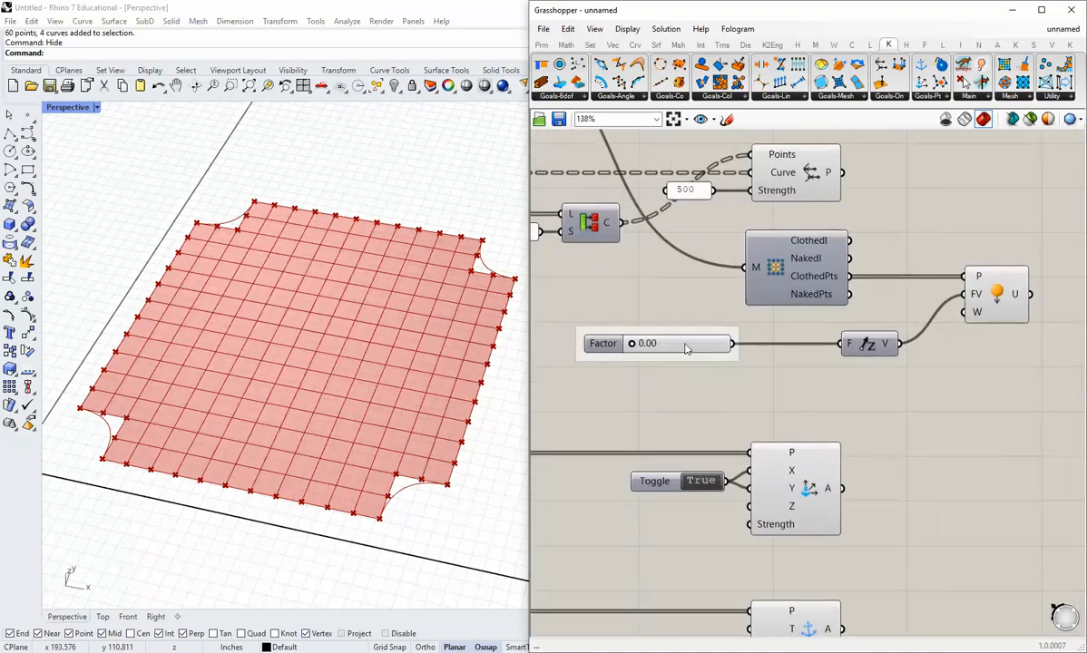
scroll(694, 361, down, 3)
Step: Nudge Unit Z into place and move the Load goal closer to NakedVertices
click(757, 342)
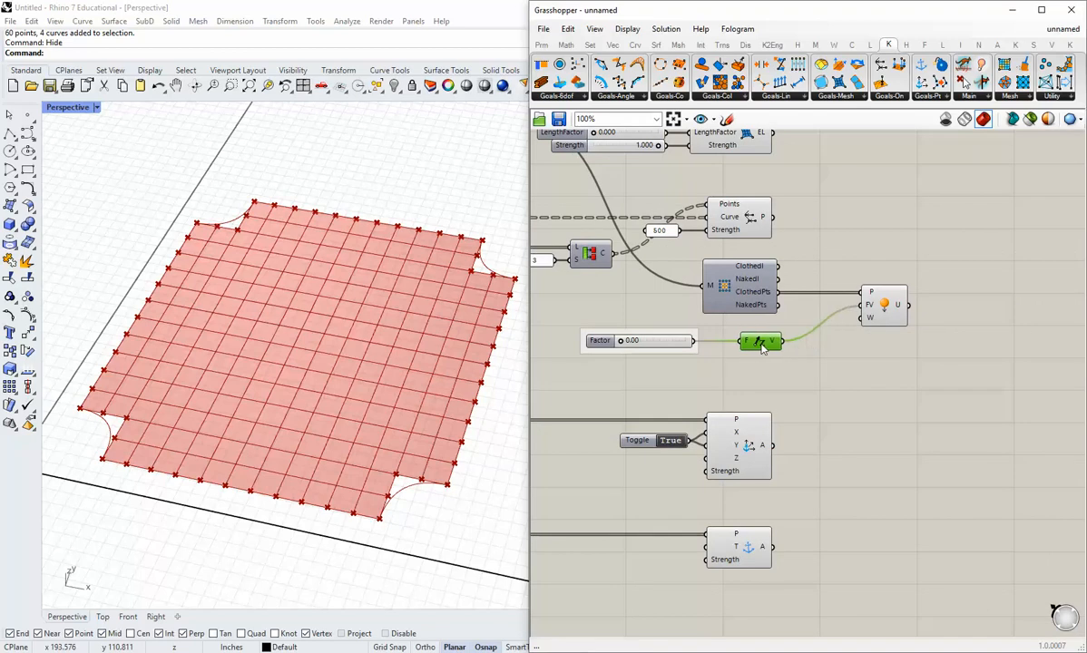
drag(758, 342, 756, 342)
click(794, 374)
drag(885, 297, 859, 298)
click(808, 379)
scroll(808, 380, down, 1)
right_drag(807, 380, 746, 389)
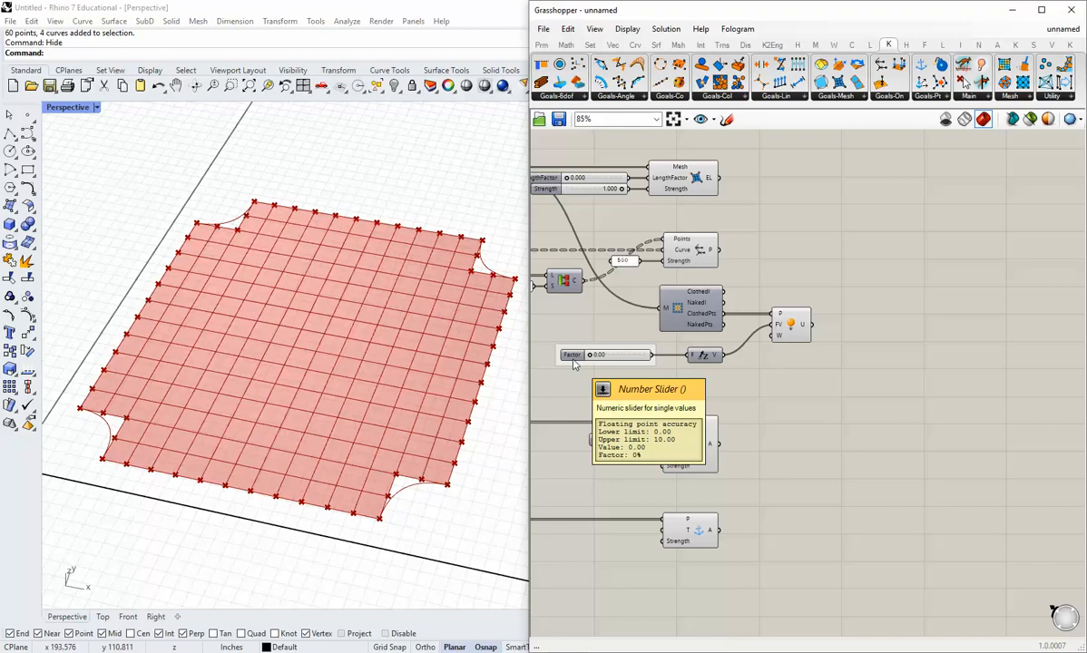
right_drag(749, 390, 849, 417)
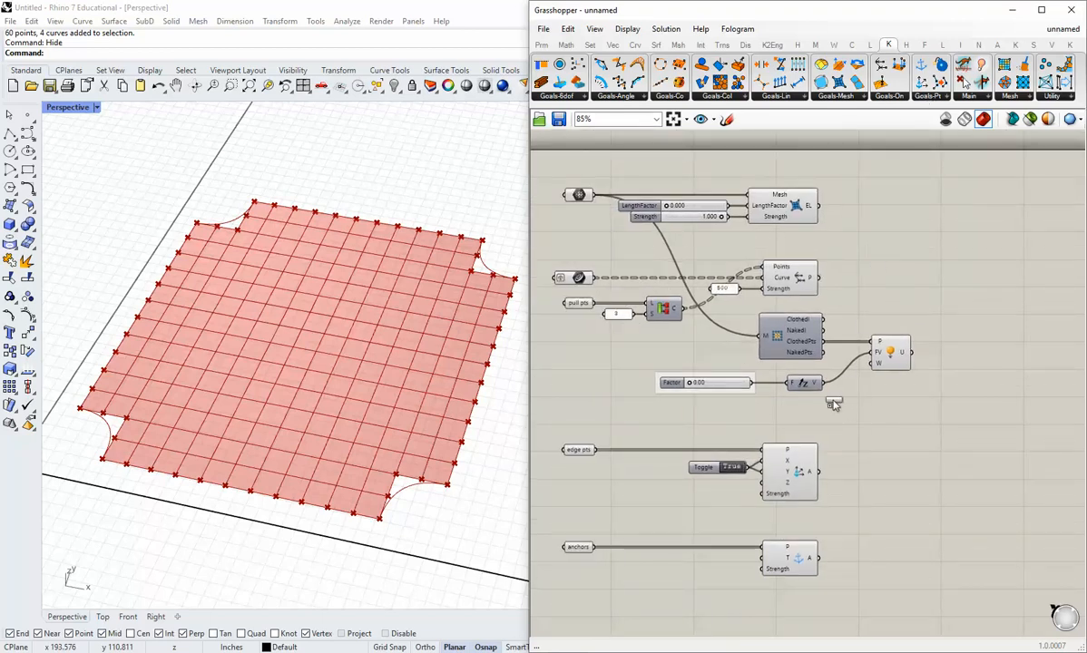
Step: Place Kangaroo's Show component above the EdgeLengths goal and connect the referenced mesh to its G input
click(799, 171)
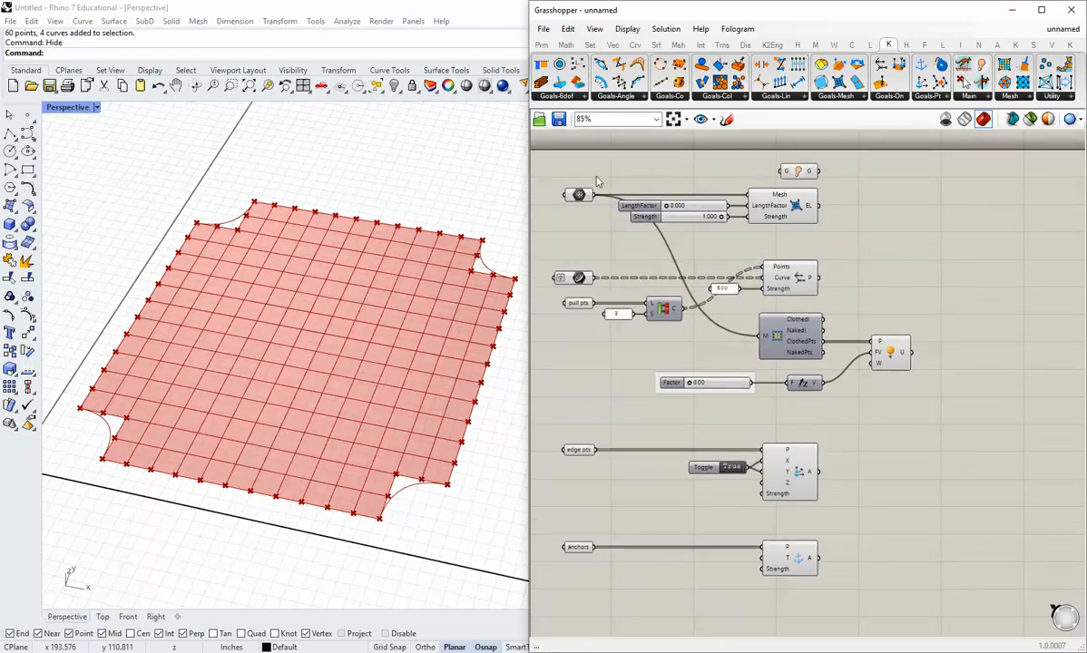
drag(592, 194, 797, 170)
click(852, 208)
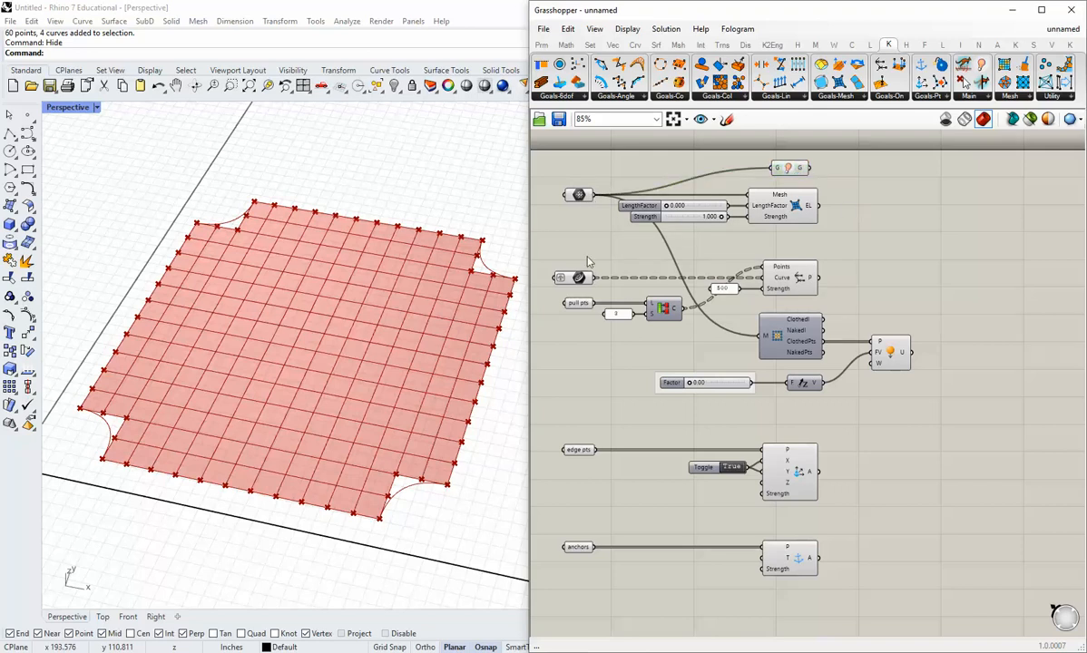
Step: Turn off the preview of the referenced mesh, curve, pull pts, edge pts and anchors parameters
drag(594, 599, 568, 193)
middle_click(571, 193)
click(551, 165)
click(847, 335)
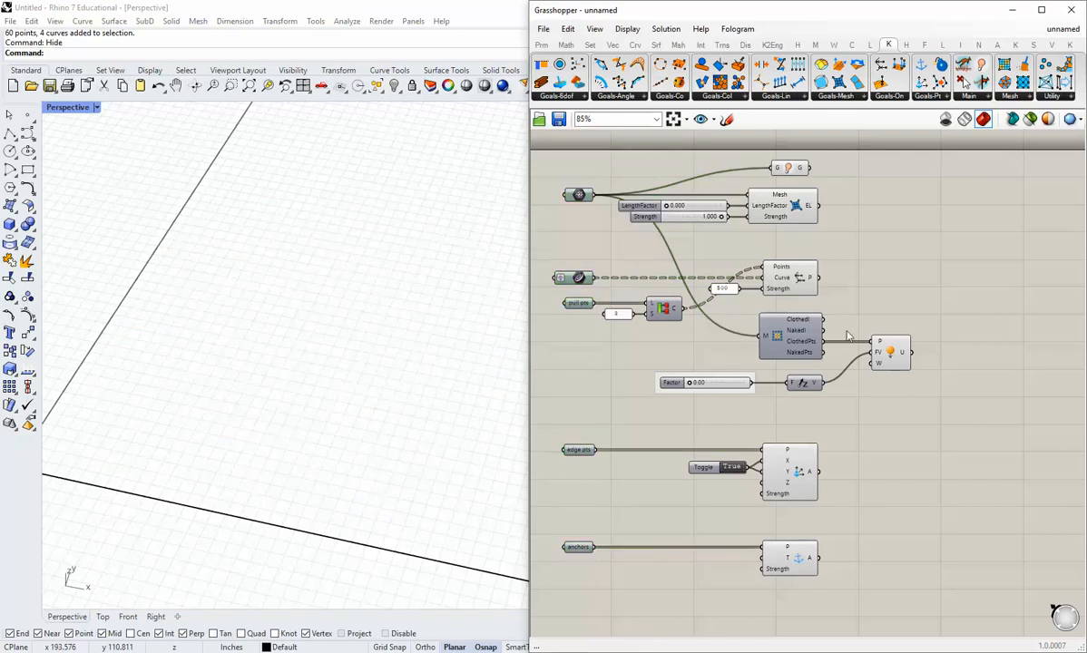
Step: Add an Entwine component beside the goals and connect the Show component's output to its {0;0} input
right_drag(898, 434, 832, 431)
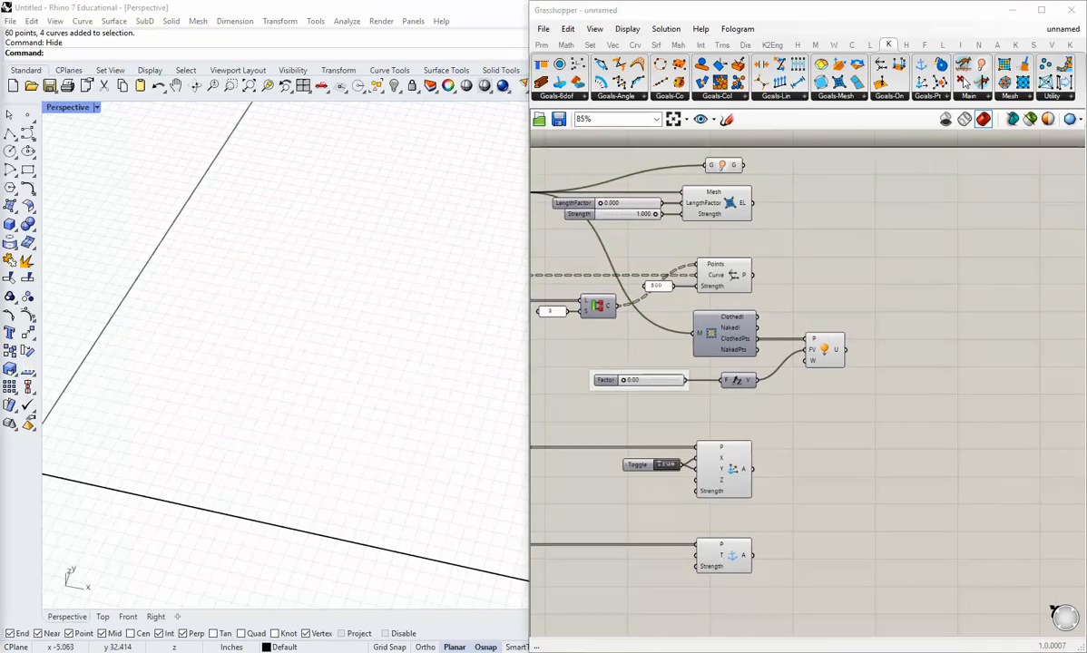
right_drag(880, 271, 855, 292)
click(590, 45)
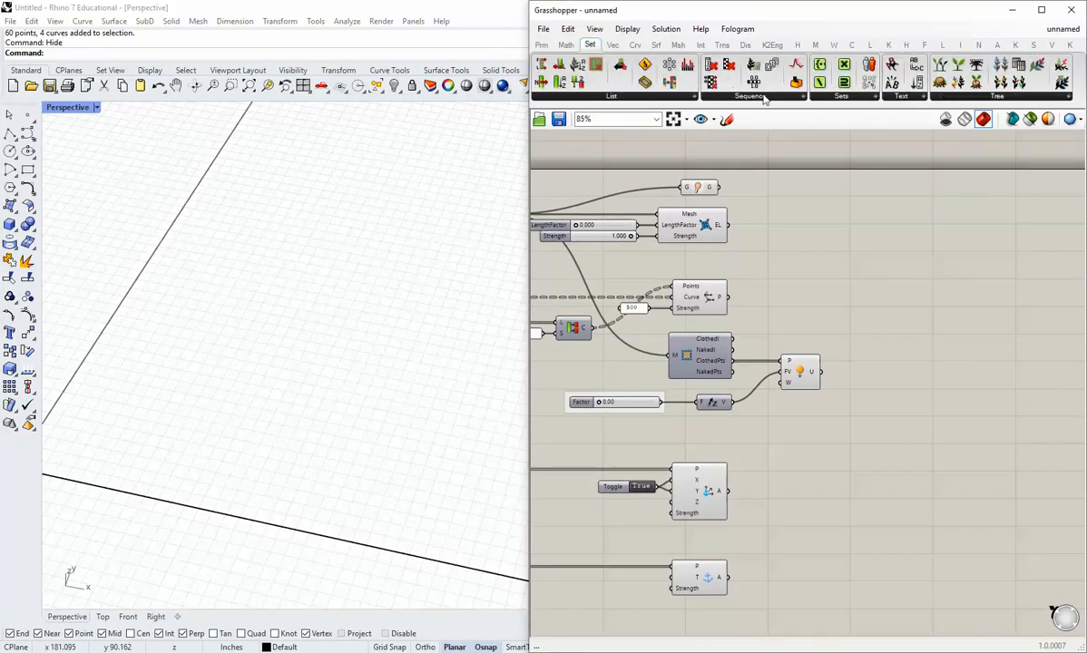
click(948, 96)
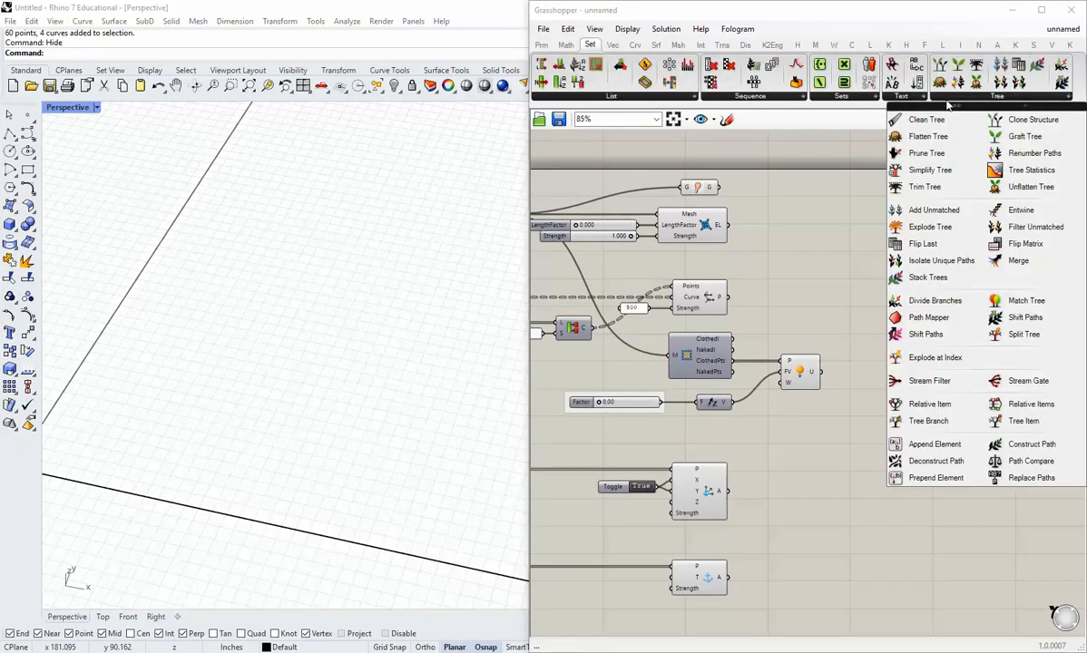
drag(998, 210, 873, 277)
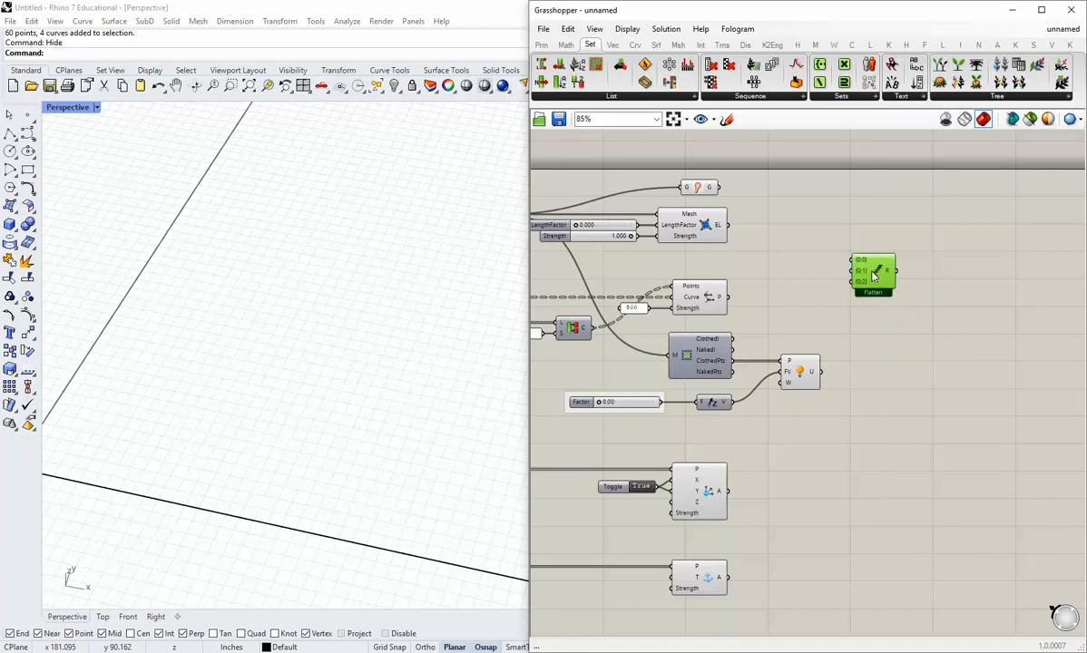
click(799, 278)
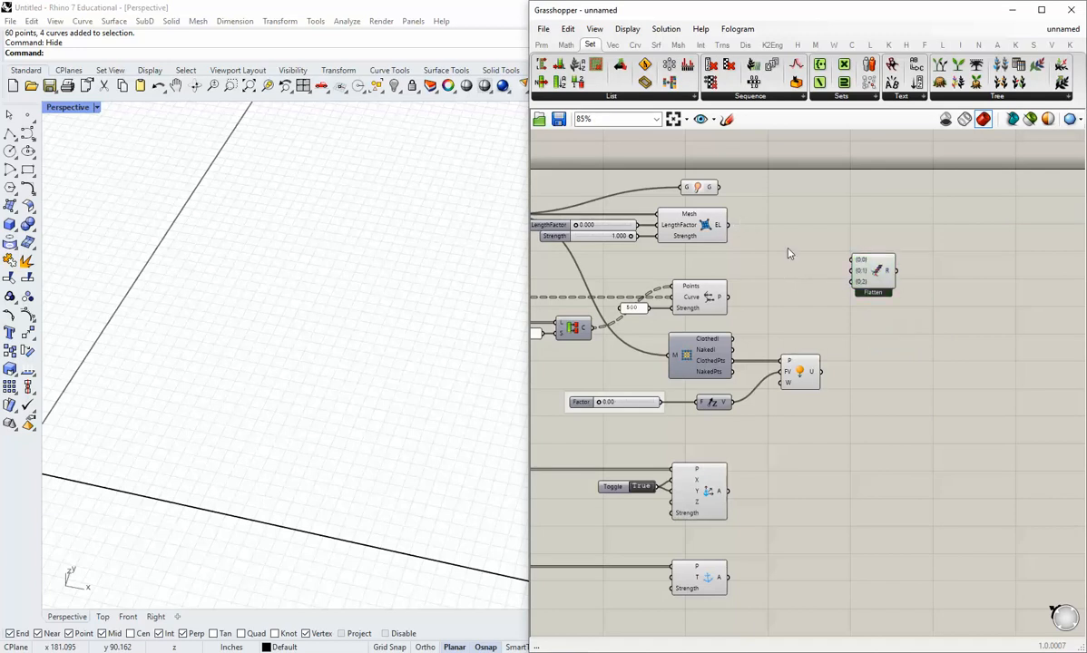
right_drag(789, 251, 775, 284)
drag(853, 304, 818, 283)
drag(707, 220, 822, 282)
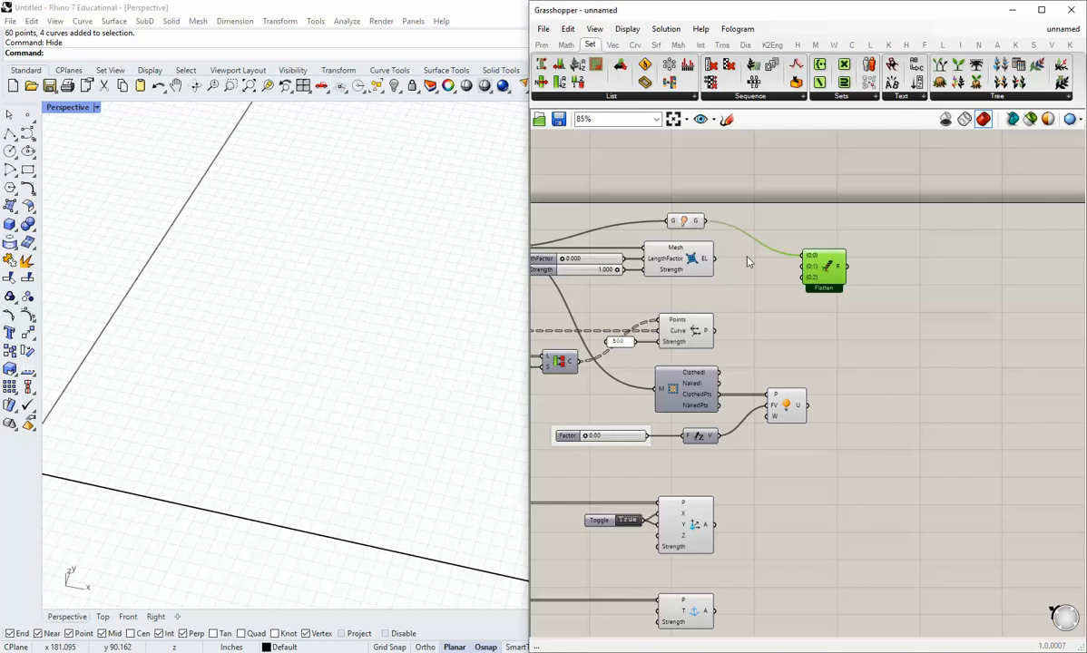
Step: Extend the Entwine component to six inputs, up to {0;5}
scroll(796, 282, up, 10)
click(795, 280)
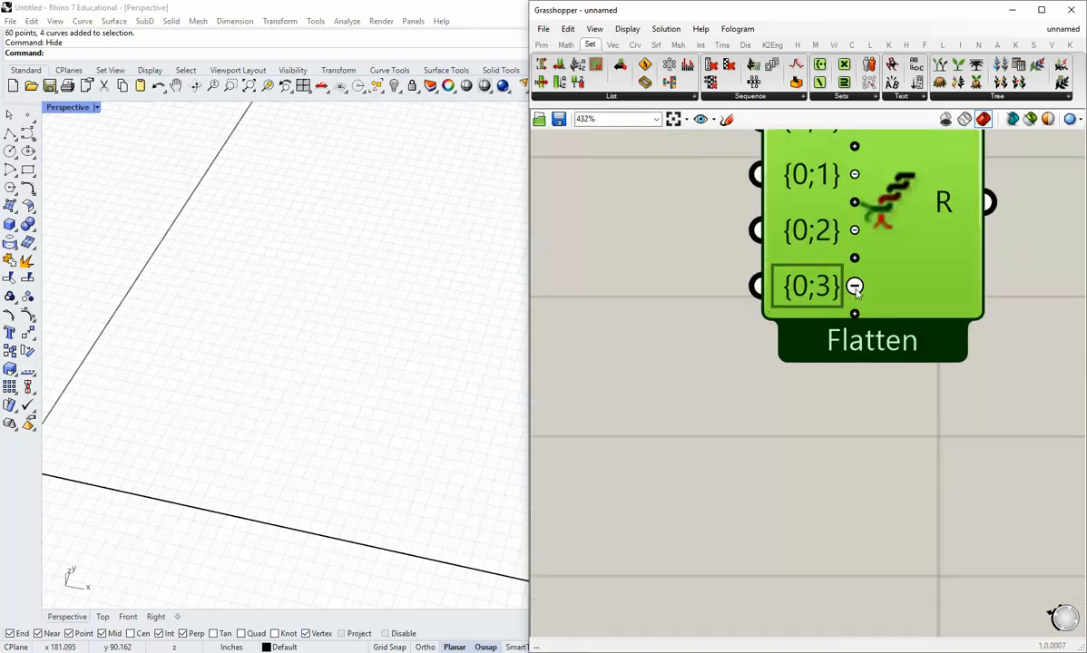
click(854, 339)
click(854, 342)
scroll(816, 335, down, 6)
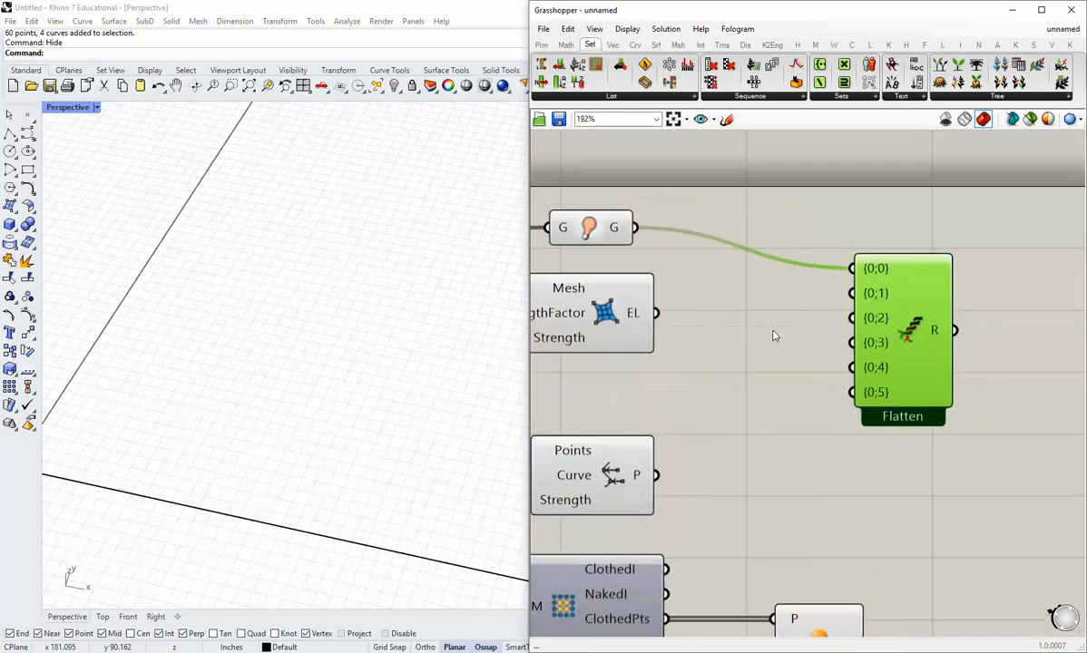
Step: Connect the EdgeLengths output to Entwine's {0;1} input and the OnCurve output to {0;2}
drag(657, 314, 851, 293)
scroll(819, 309, down, 3)
click(934, 336)
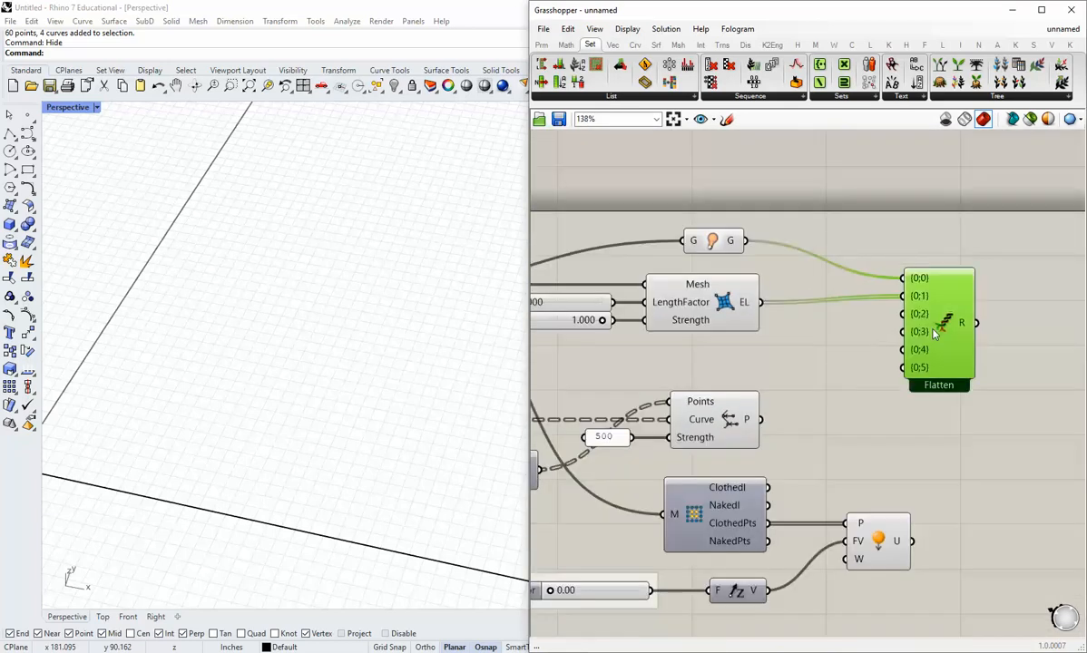
drag(761, 419, 898, 327)
right_drag(837, 403, 806, 372)
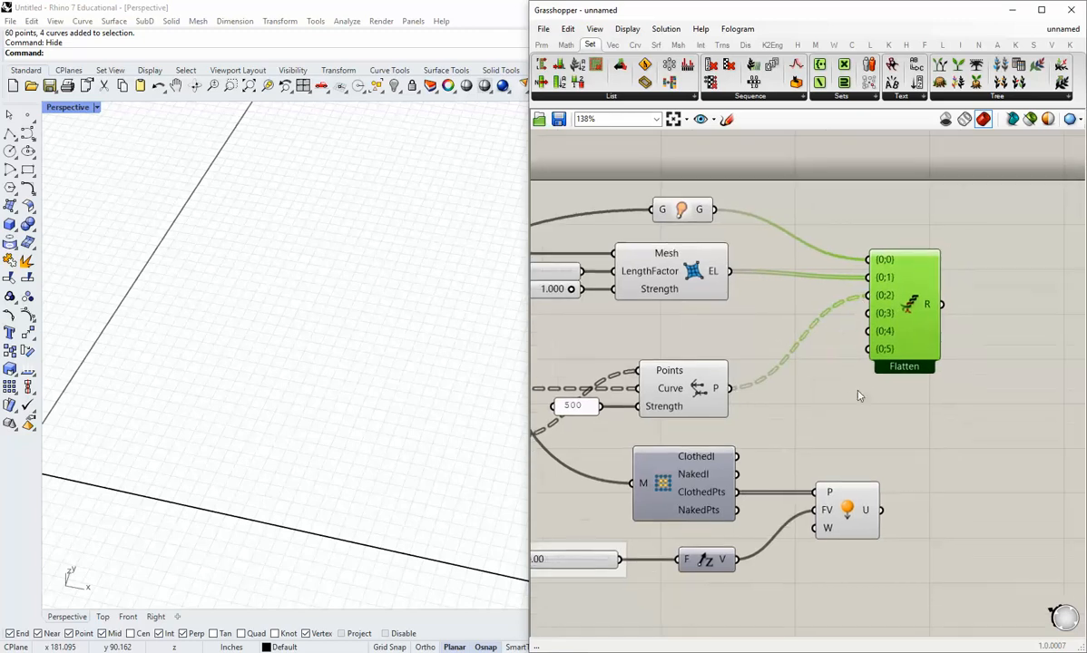
Step: Connect the Load, AnchorXYZ and Anchor outputs to Entwine's {0;3}, {0;4} and {0;5} inputs
drag(889, 510, 932, 458)
scroll(870, 308, down, 3)
right_drag(831, 536, 777, 427)
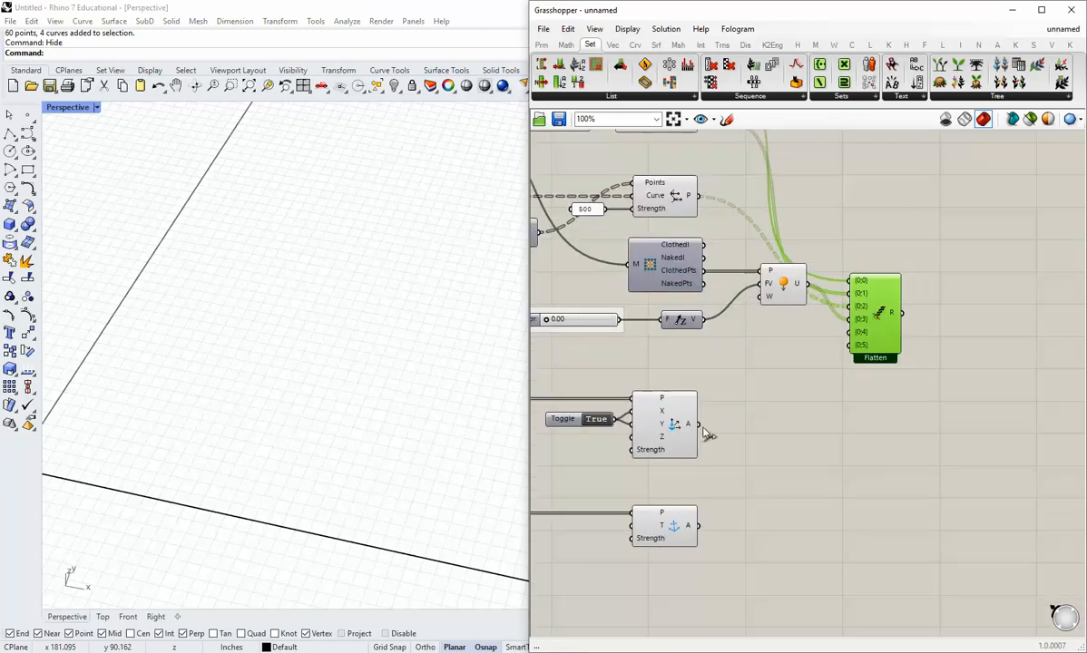
drag(700, 425, 851, 345)
drag(702, 526, 851, 353)
Step: Move Entwine up level with the OnCurve goal and shift the Load goal and Entwine slightly to tidy the wires
scroll(832, 396, down, 3)
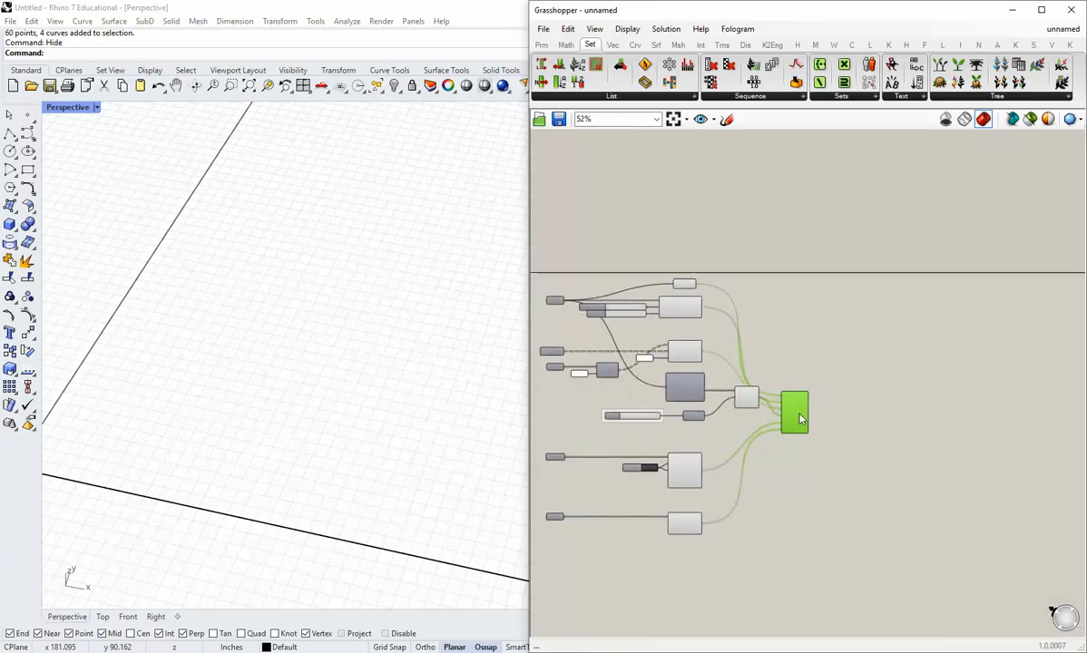
drag(807, 428, 798, 363)
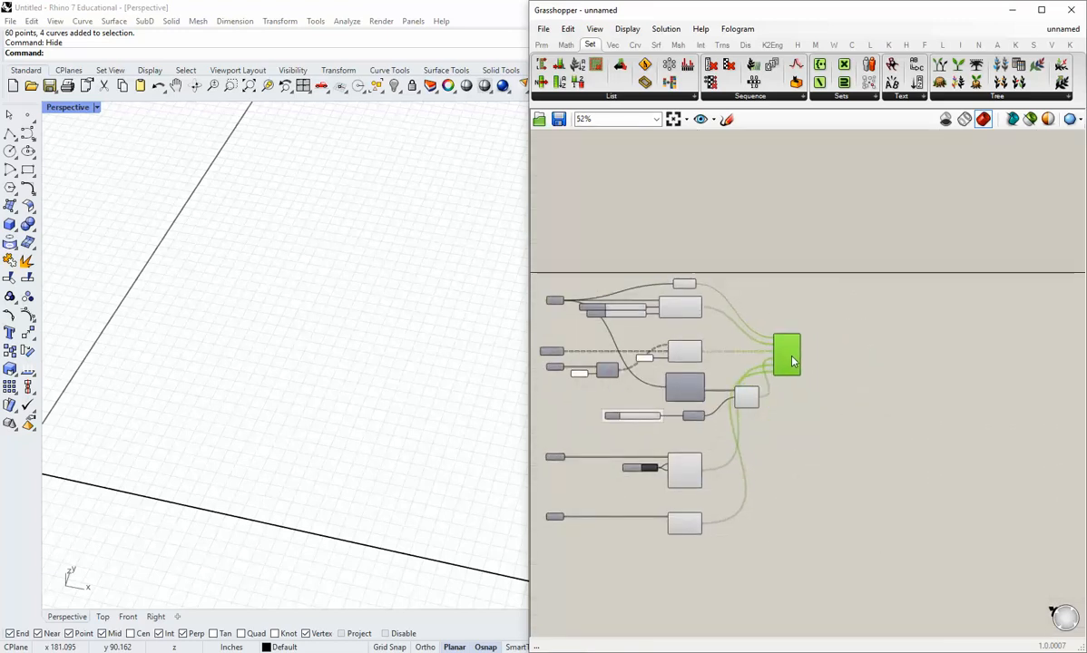
scroll(796, 361, up, 3)
right_drag(760, 447, 853, 446)
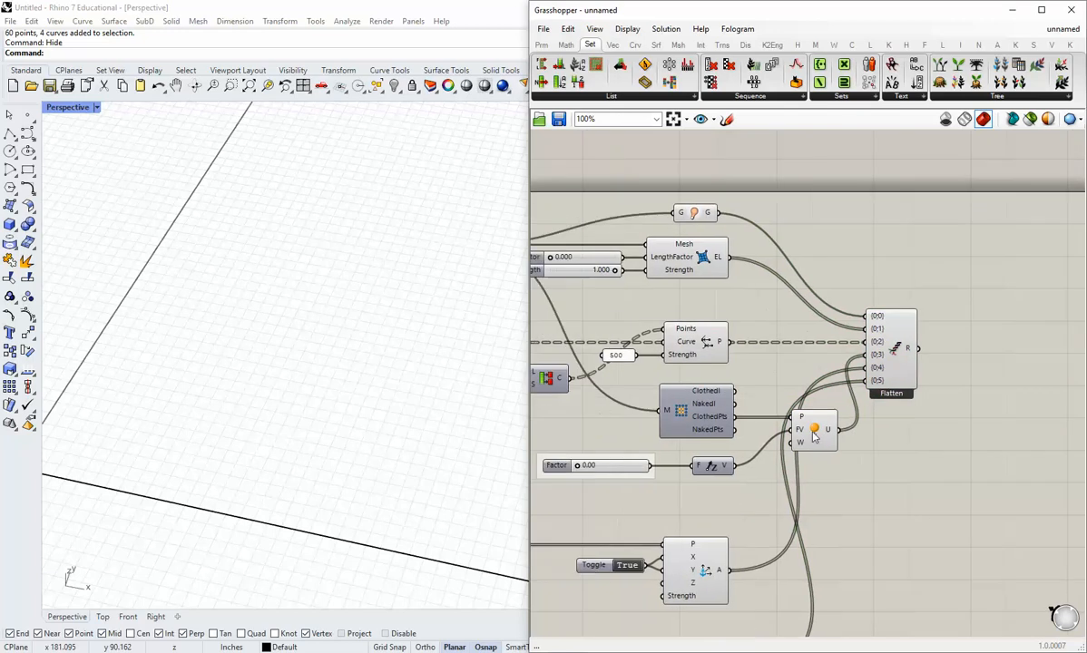
drag(811, 431, 831, 432)
click(888, 444)
right_drag(887, 409, 809, 417)
drag(815, 386, 822, 387)
click(827, 420)
scroll(827, 427, down, 1)
right_drag(829, 472, 832, 438)
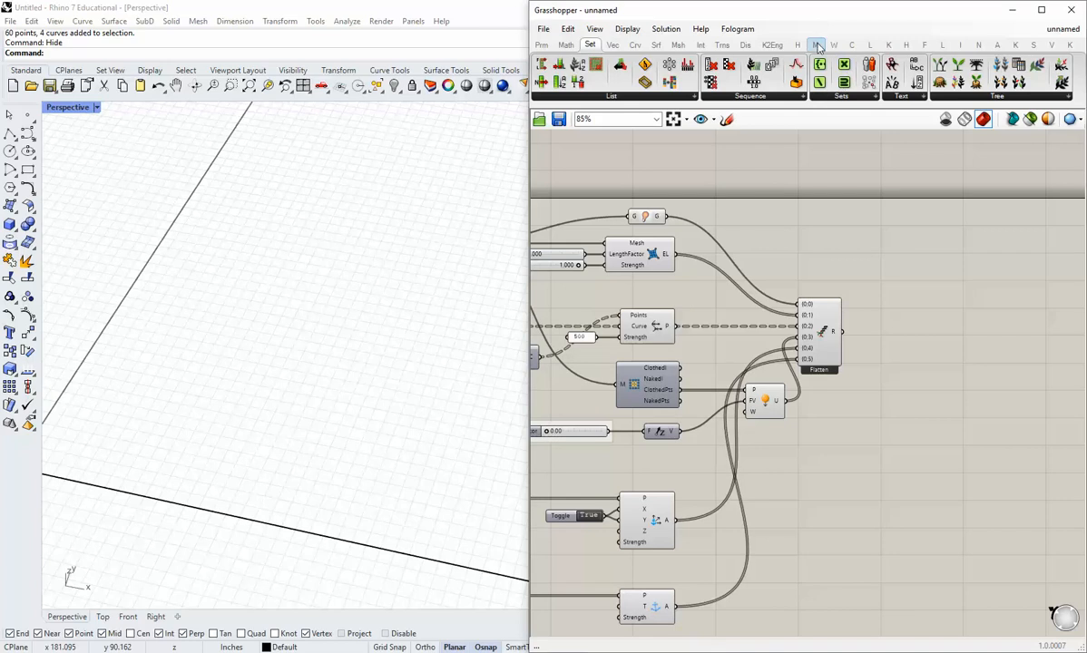
click(887, 44)
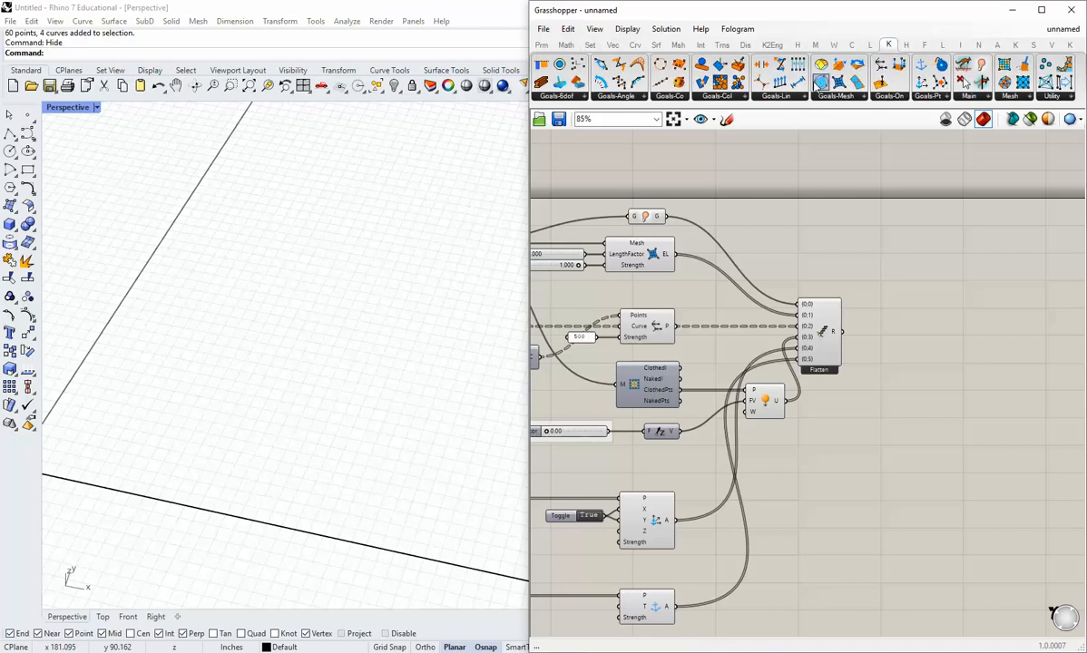
Step: Place a Kangaroo Solver component on the canvas beyond the Entwine component
click(968, 98)
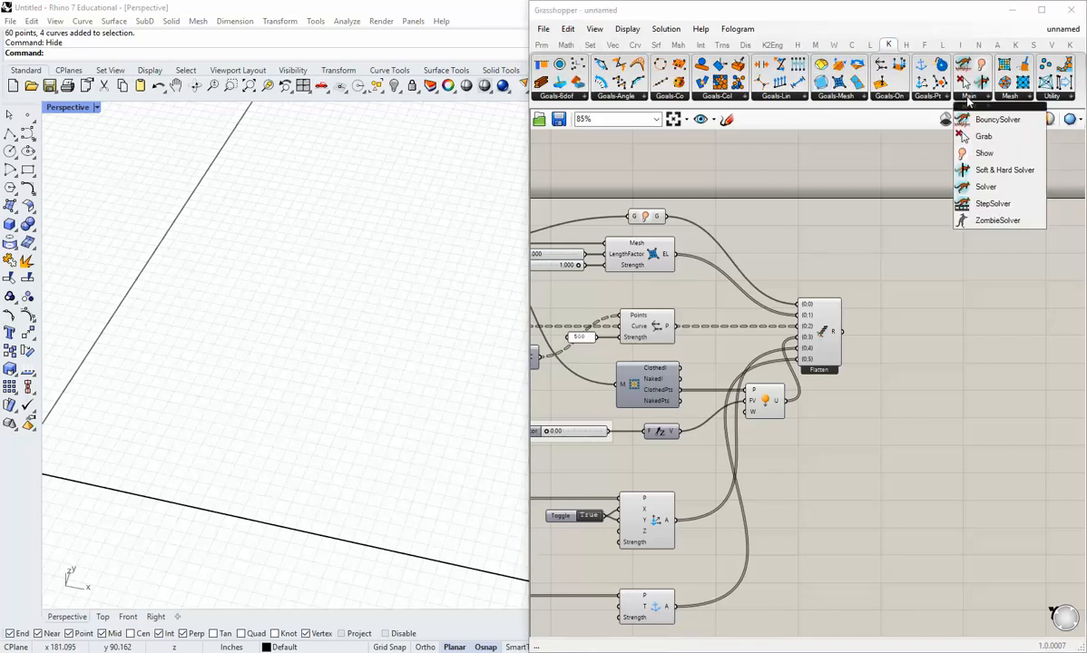
click(985, 186)
click(949, 344)
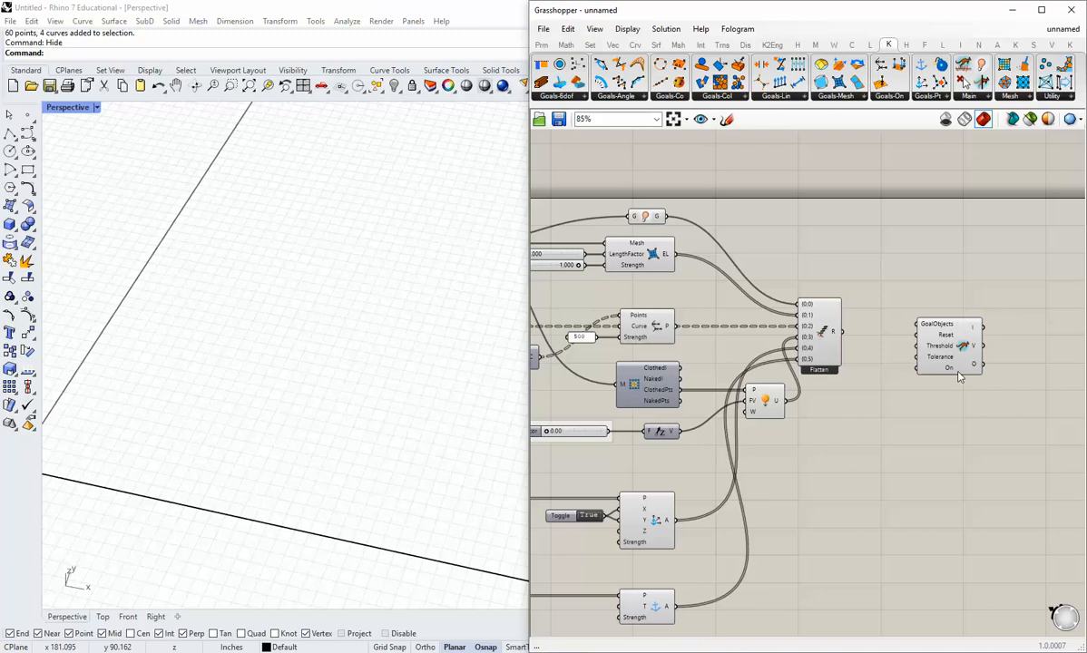
right_drag(902, 391, 871, 371)
Step: Add a Boolean Toggle set to False, connect it to the solver's On input and space the two components apart
click(541, 45)
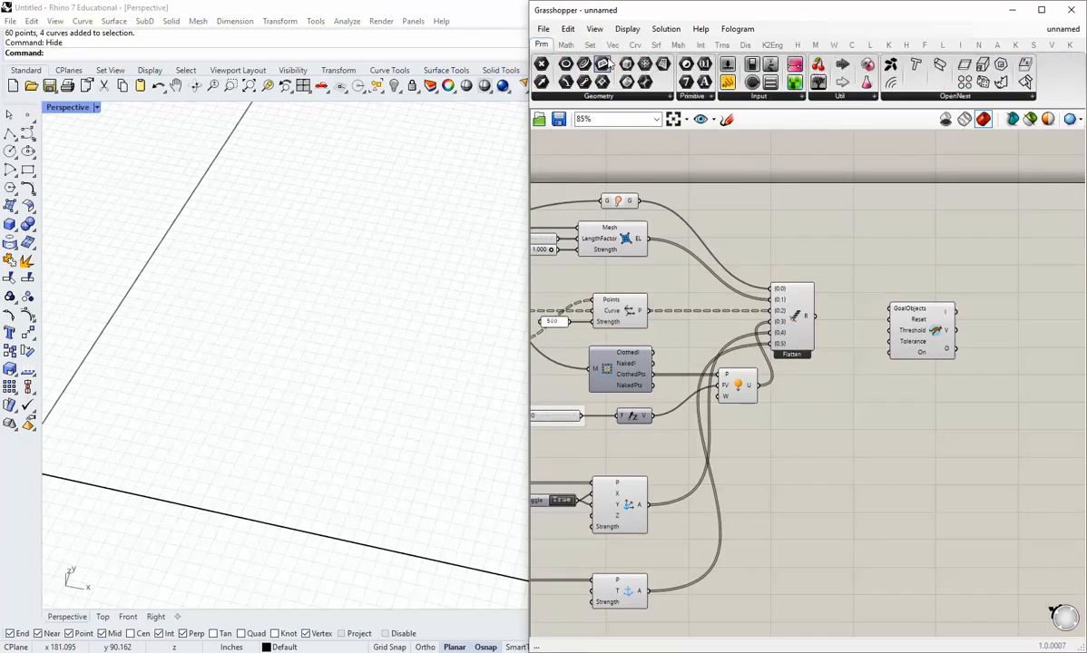
click(754, 68)
click(862, 408)
drag(862, 416, 838, 409)
drag(917, 349, 940, 386)
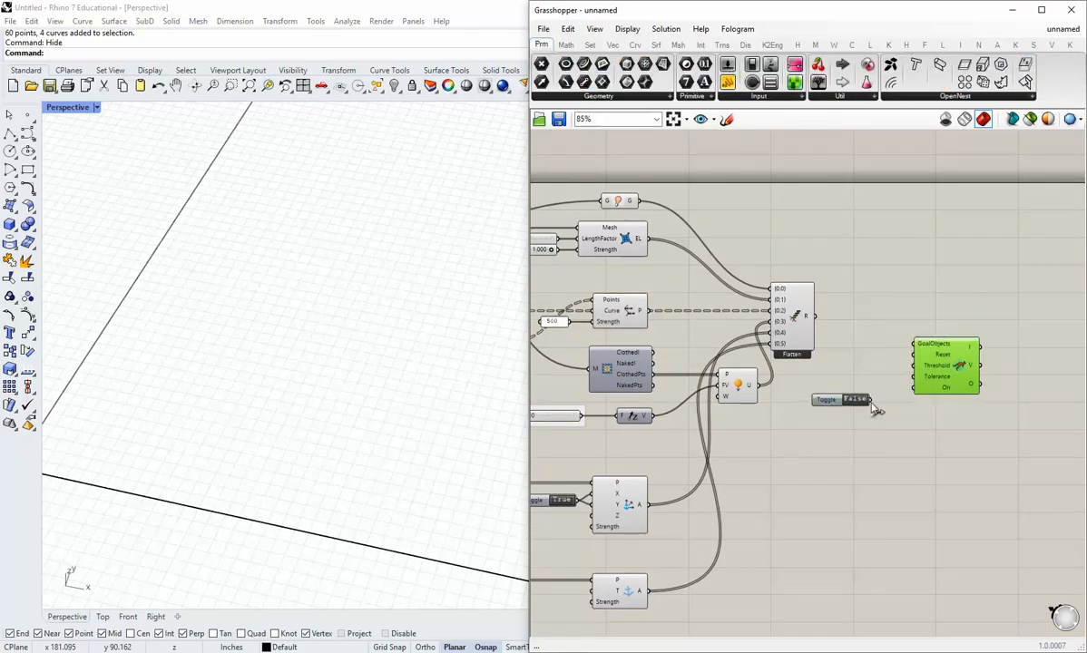
drag(871, 399, 913, 387)
drag(825, 400, 843, 389)
Step: Add a Button, connect it to the solver's Reset input and align it with the toggle below
click(819, 153)
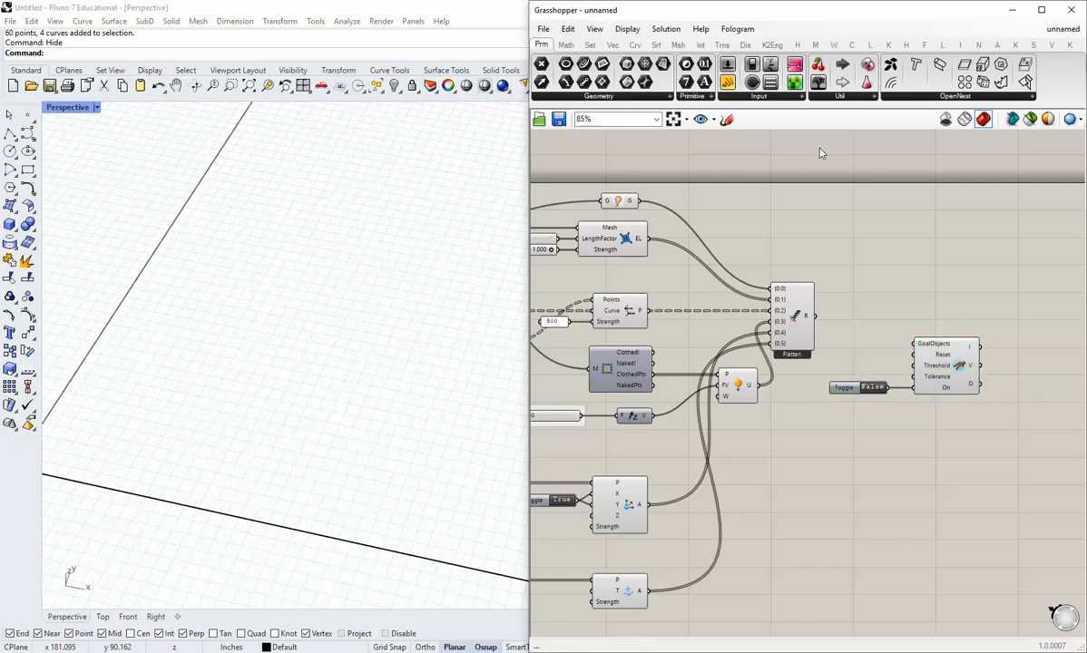
click(717, 96)
click(839, 142)
click(877, 367)
scroll(878, 372, up, 2)
mouse_move(857, 364)
mouse_down()
mouse_move(836, 362)
mouse_move(918, 352)
mouse_move(839, 360)
mouse_move(851, 351)
mouse_up()
drag(878, 425, 858, 336)
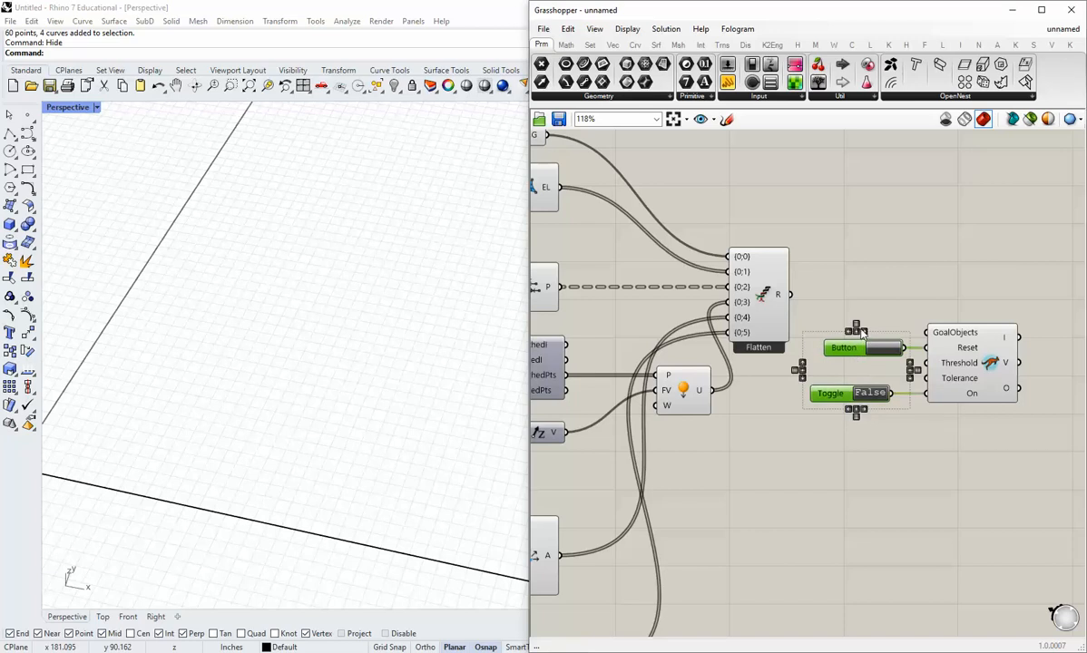
click(863, 332)
click(875, 310)
Step: Move the solver with its button and toggle away from Entwine and connect Entwine's R output to GoalObjects
scroll(875, 310, down, 2)
right_drag(874, 310, 846, 317)
drag(926, 415, 845, 324)
drag(917, 358, 937, 359)
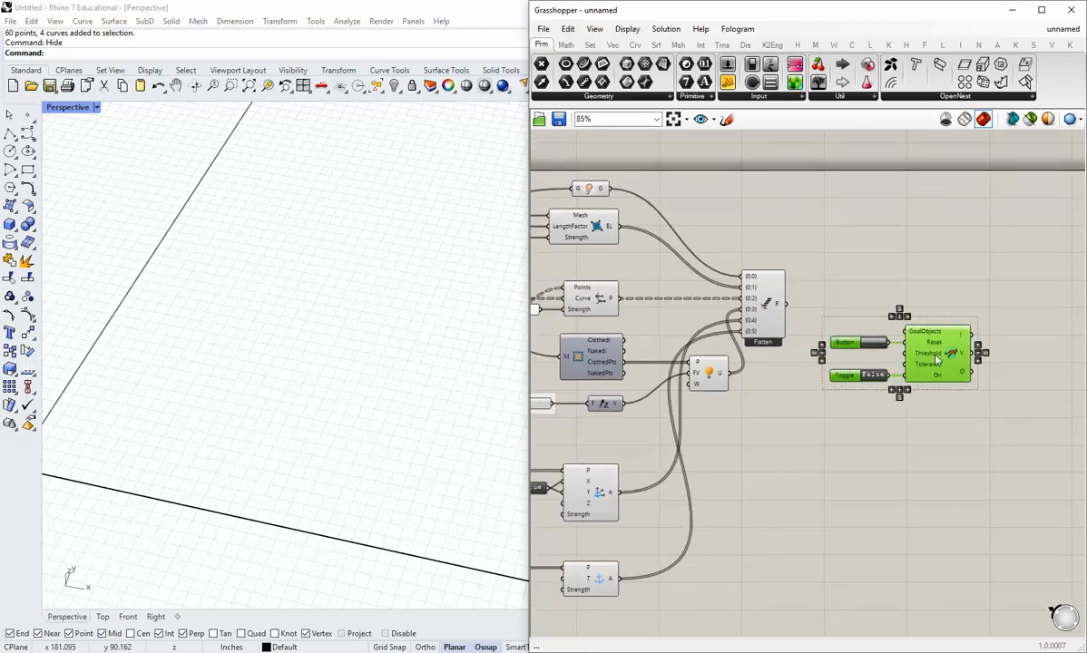
click(798, 268)
right_drag(799, 269, 757, 277)
drag(745, 311, 867, 340)
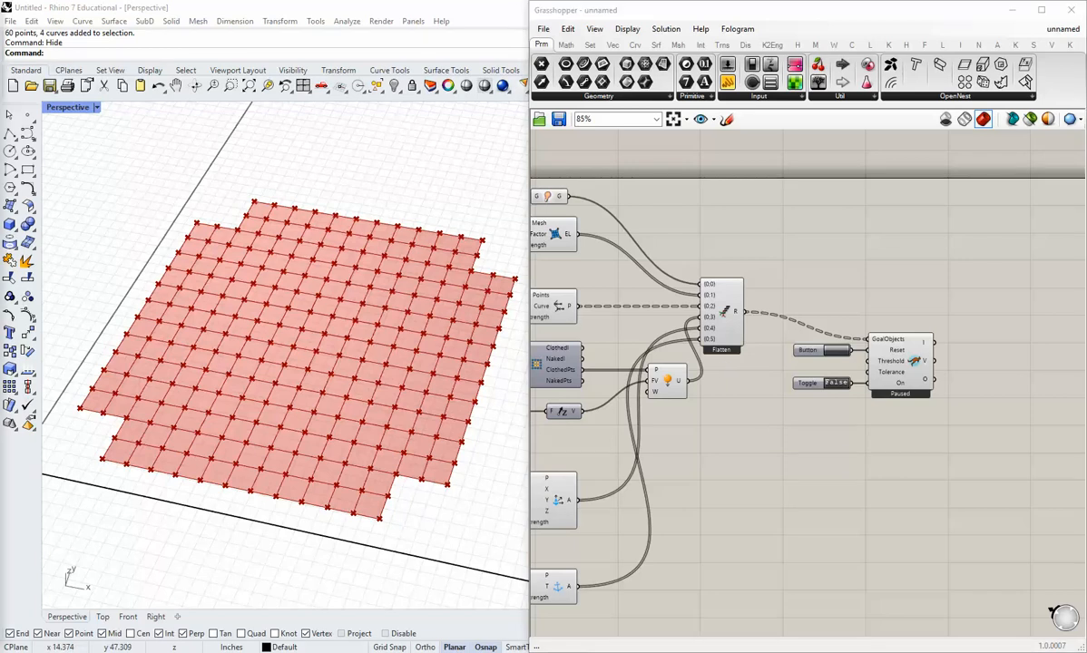
Step: Shift the solver, button and toggle lower than Entwine and turn off the solver's preview
right_drag(798, 327, 733, 336)
drag(861, 434, 748, 344)
drag(842, 370, 830, 403)
click(714, 376)
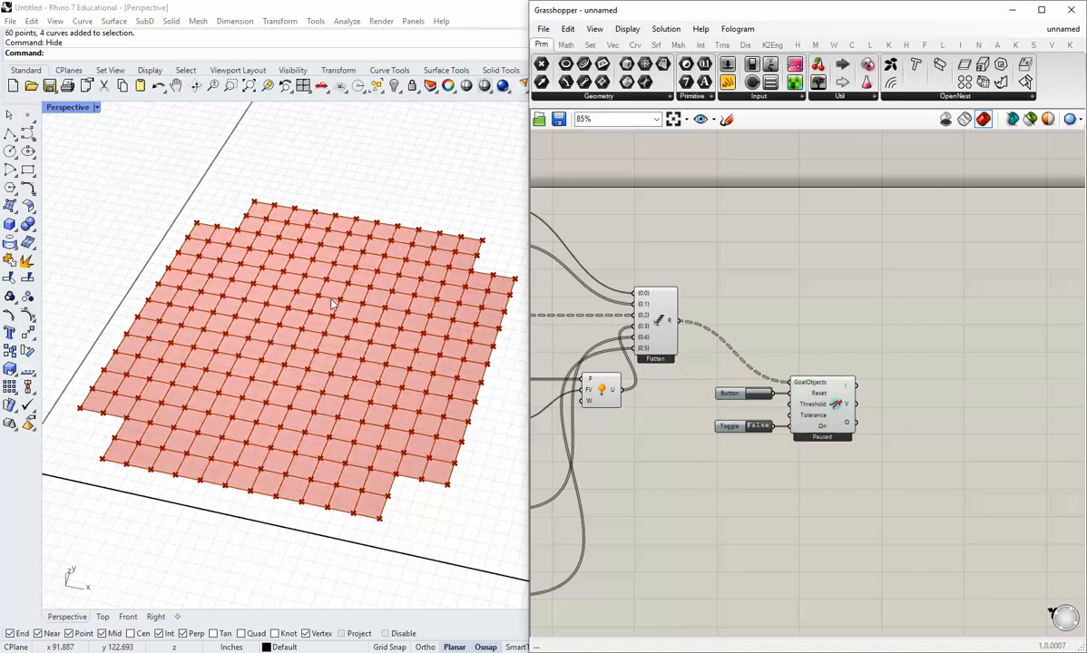
right_click(851, 420)
click(853, 423)
right_drag(860, 328, 831, 323)
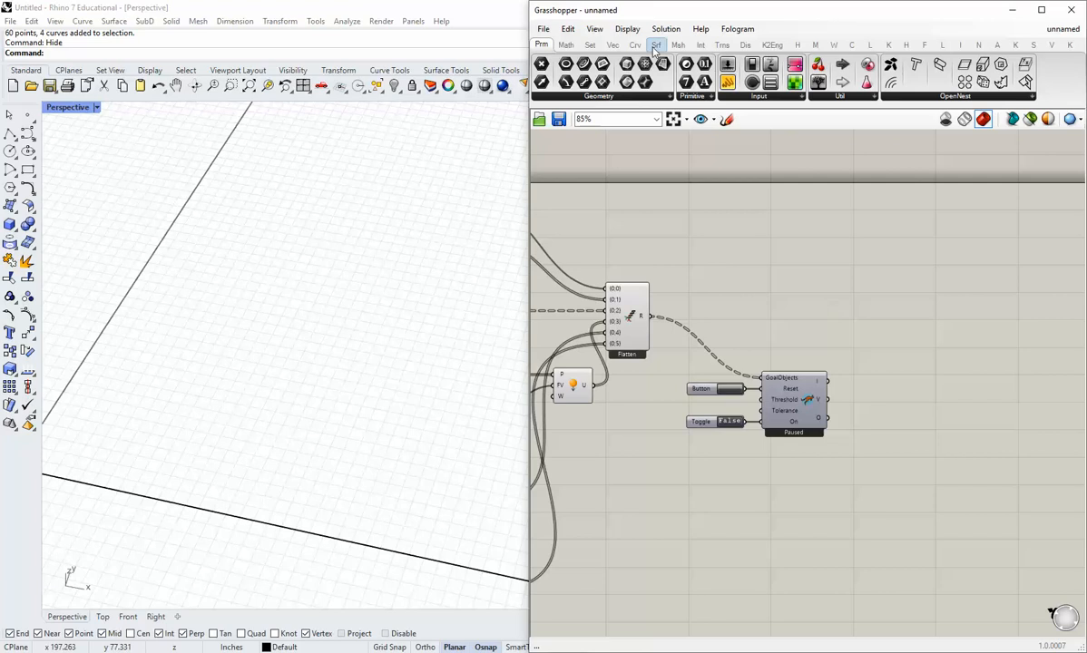
Step: Add a Clean Tree component and connect the solver's O output to its T input
click(596, 48)
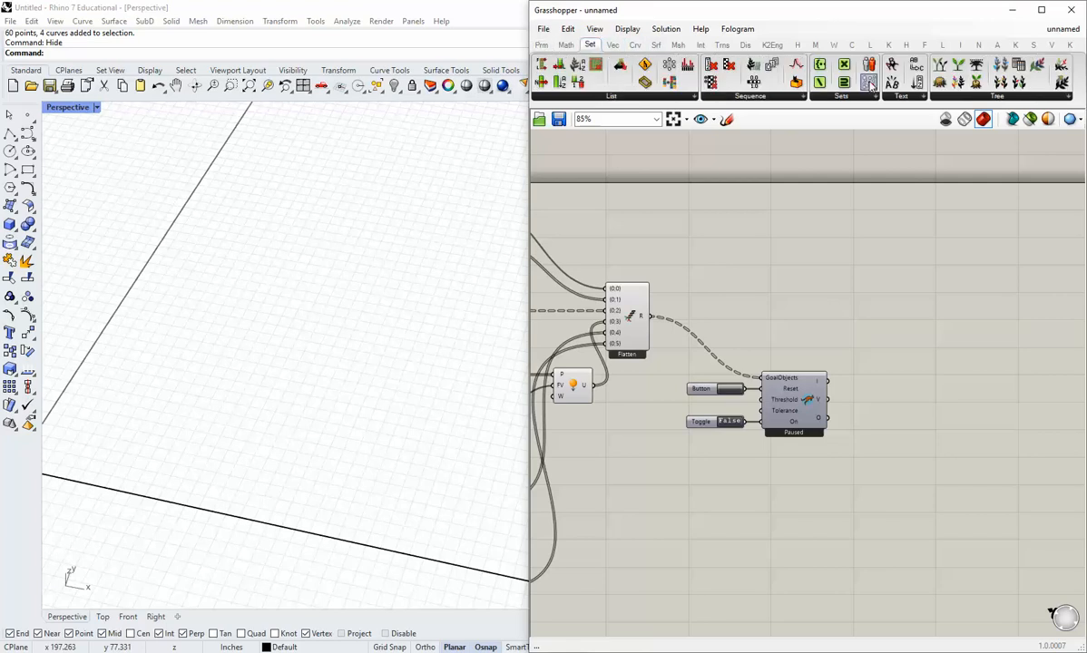
click(967, 98)
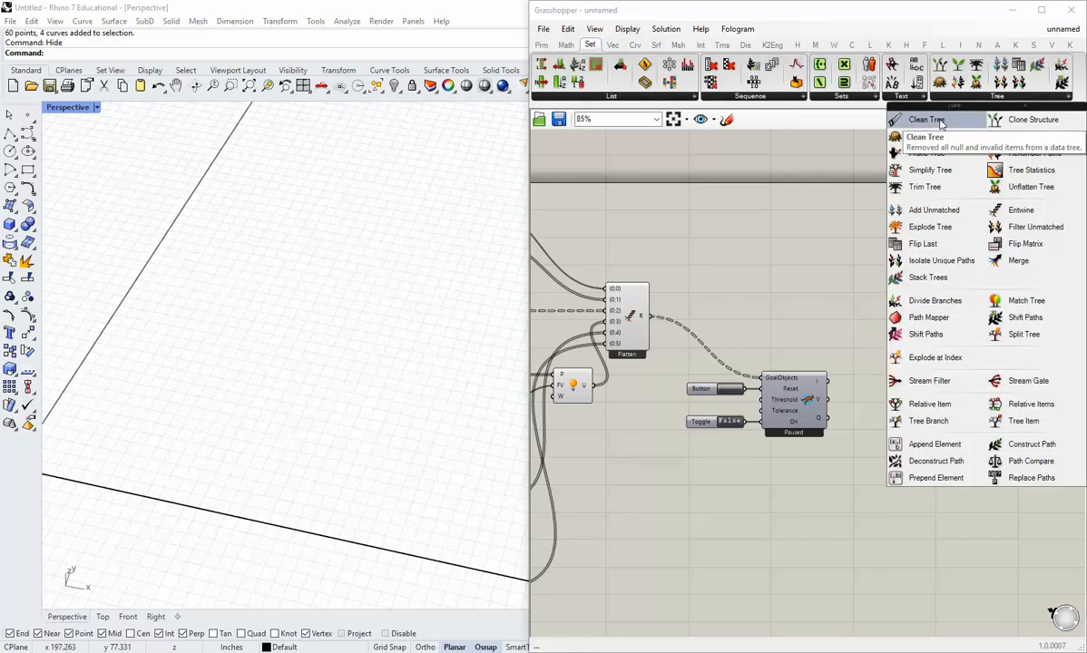
click(922, 121)
click(885, 399)
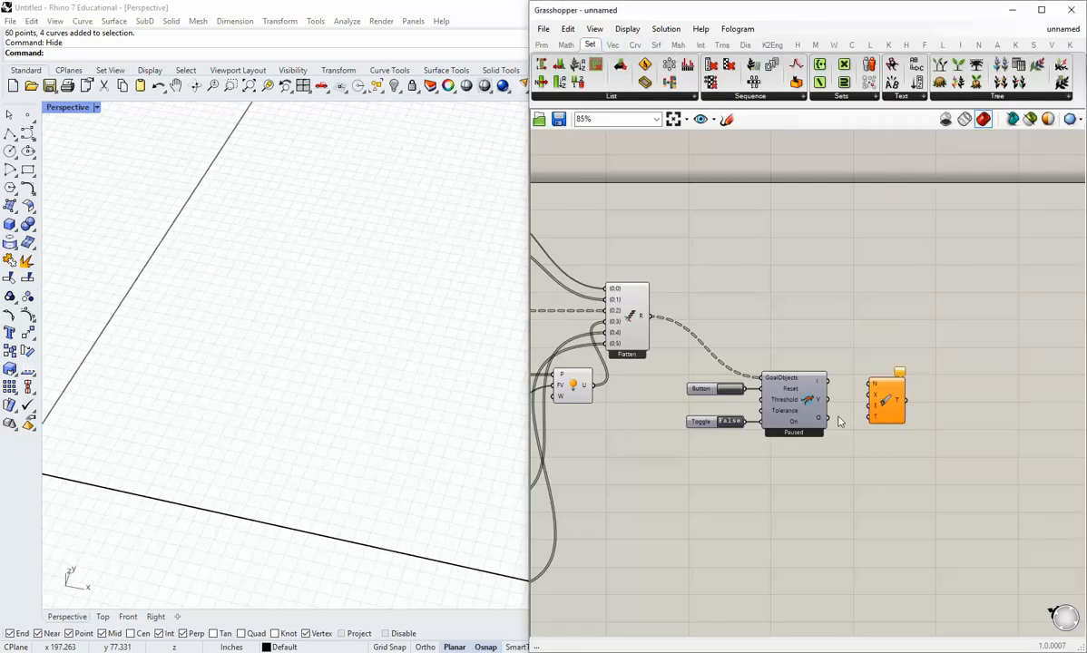
drag(819, 418, 870, 416)
click(848, 432)
Step: Set the E input of Clean Tree to True and check its output tree
scroll(848, 432, up, 2)
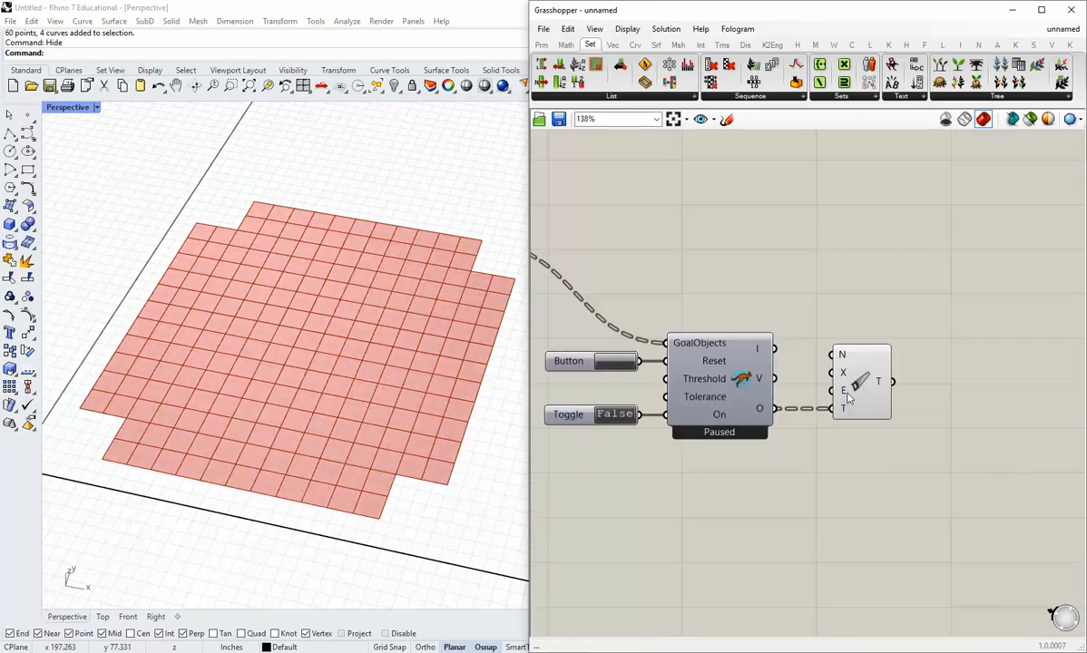
right_click(846, 391)
mouse_move(907, 520)
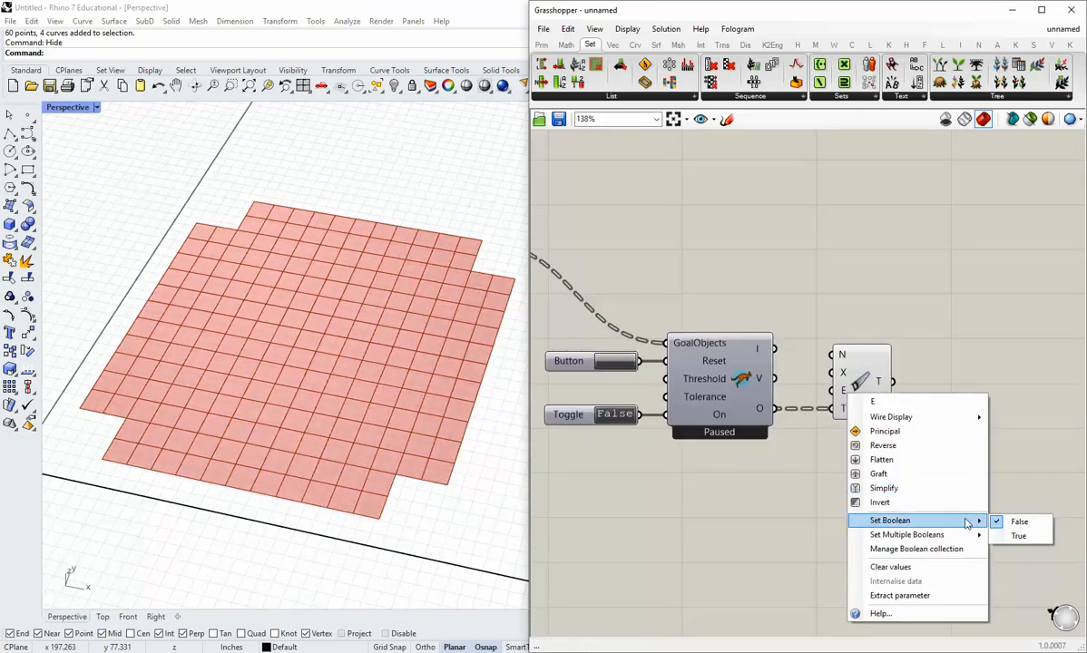
click(1019, 536)
mouse_move(886, 387)
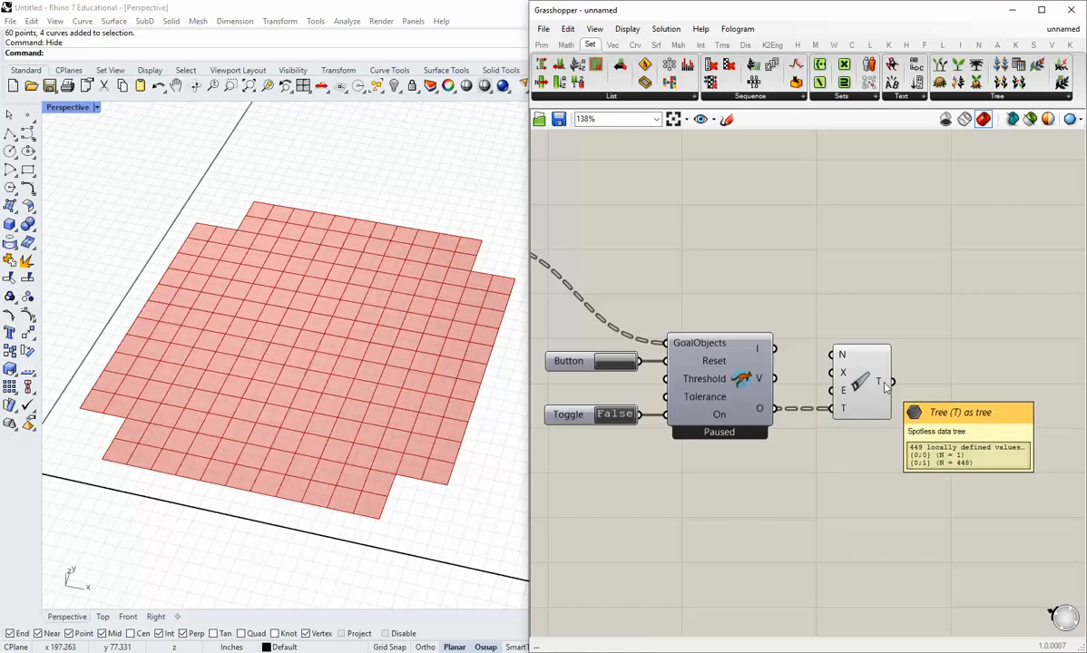
Step: Add an Explode Tree component with {0;0} and {0;1} outputs and feed it from Clean Tree's T output
click(967, 98)
click(930, 226)
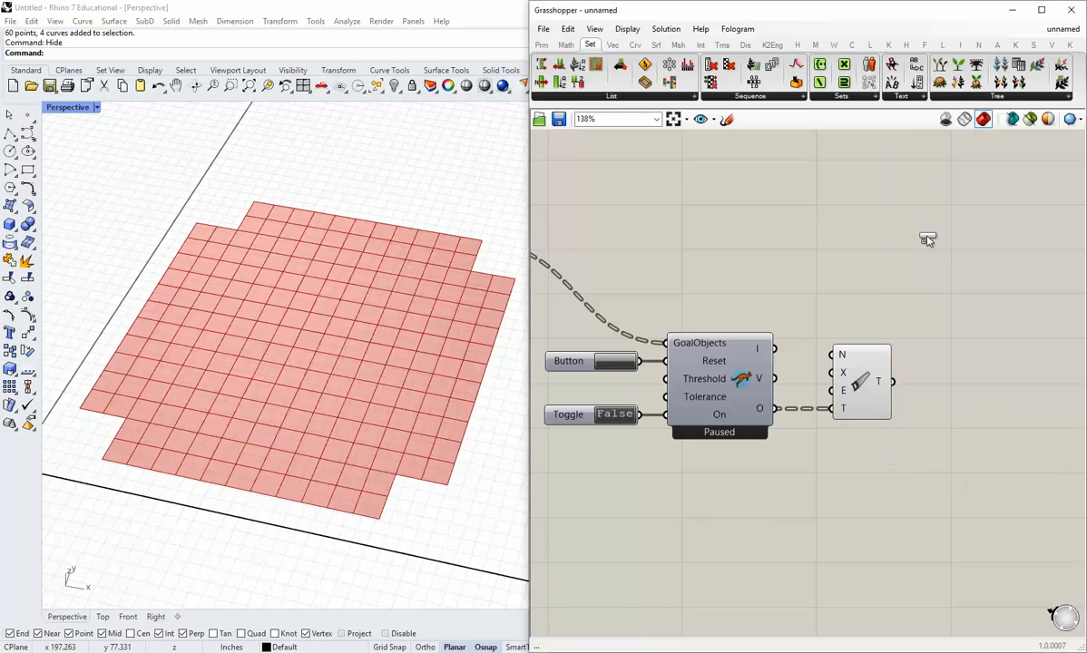
click(943, 364)
drag(893, 382, 950, 387)
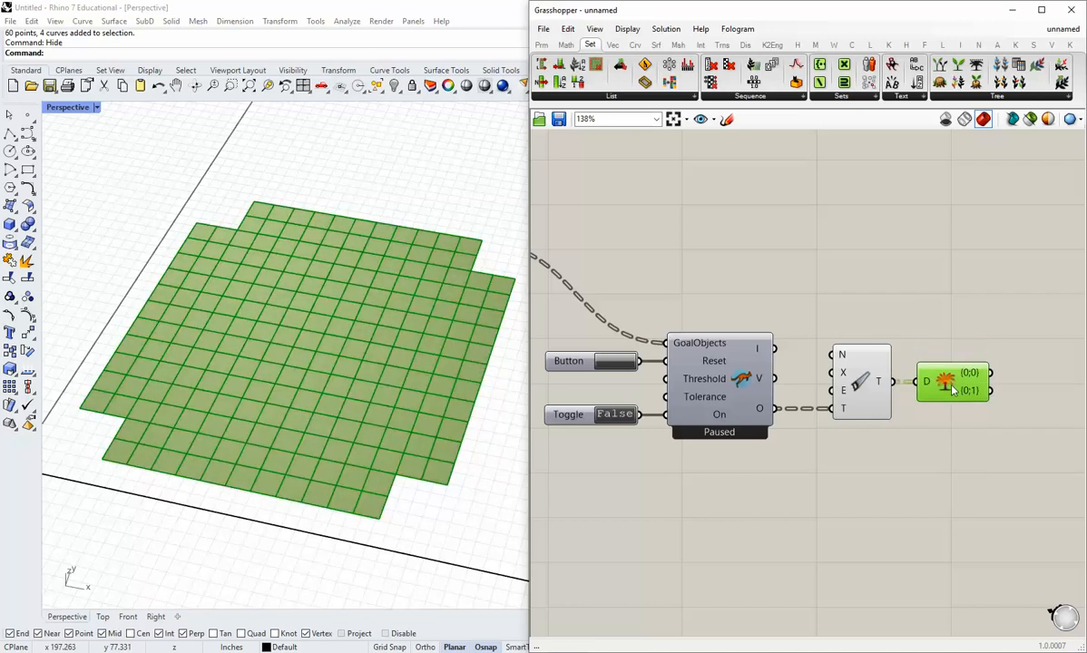
Step: Turn off Clean Tree's preview and close up the spacing between the solver, Clean Tree and Explode Tree
right_click(868, 387)
click(881, 410)
click(878, 433)
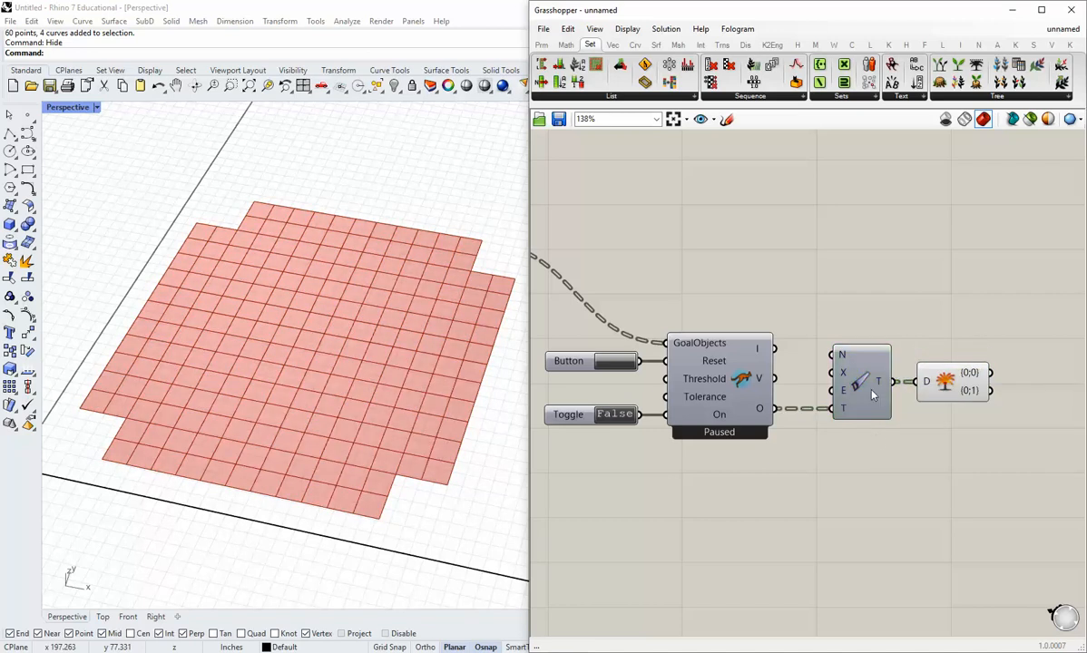
drag(870, 390, 852, 389)
click(890, 433)
right_drag(931, 443, 833, 429)
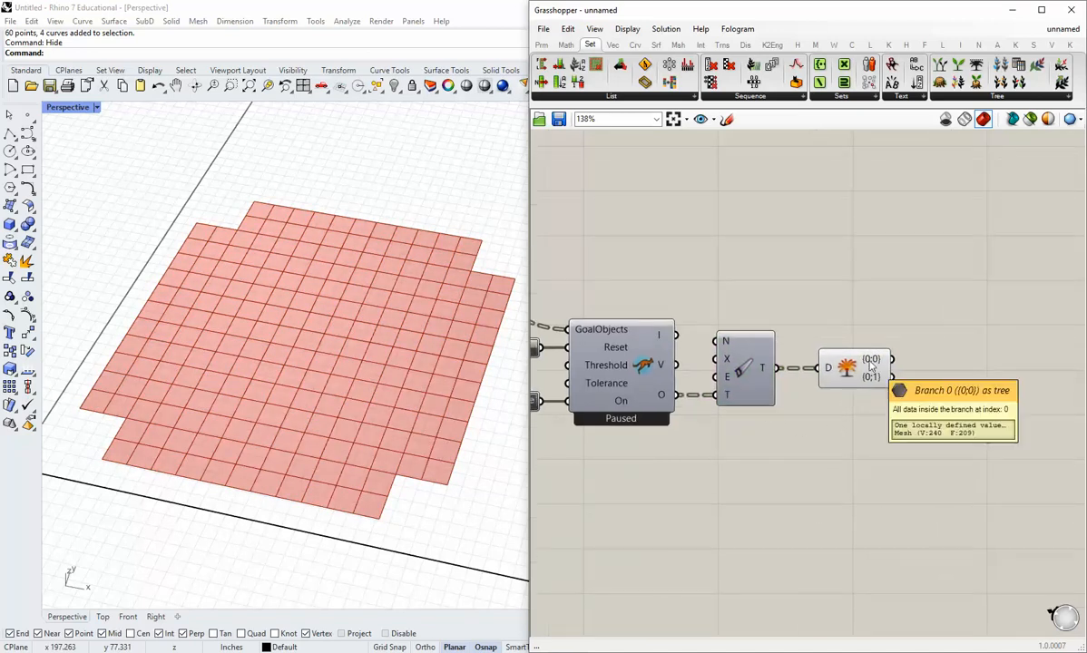
mouse_move(874, 386)
drag(859, 382, 852, 381)
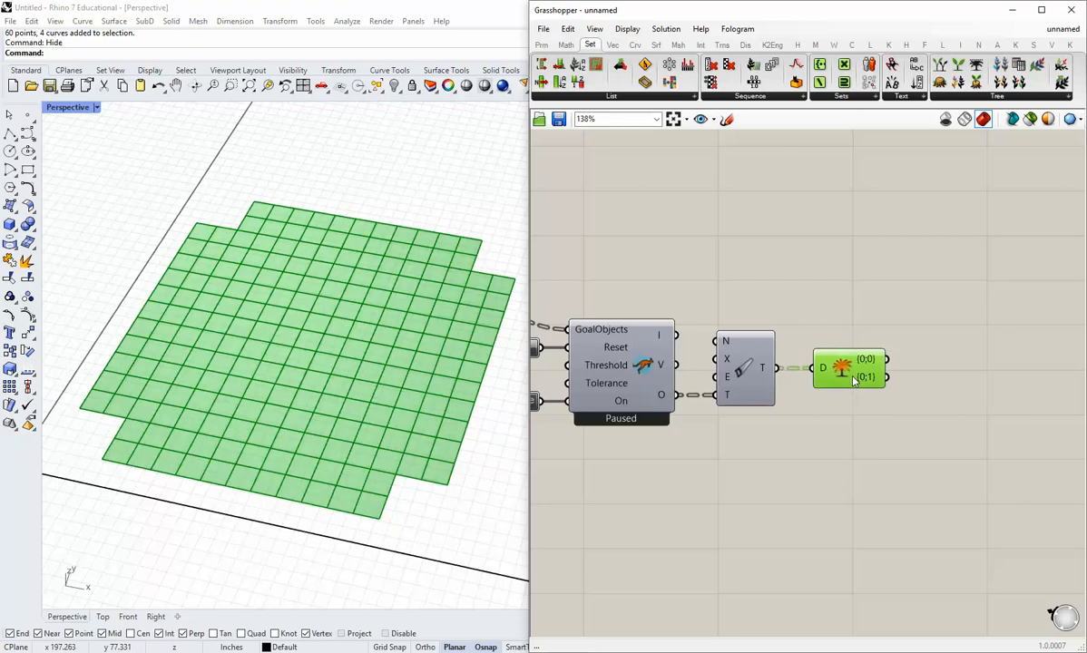
click(865, 416)
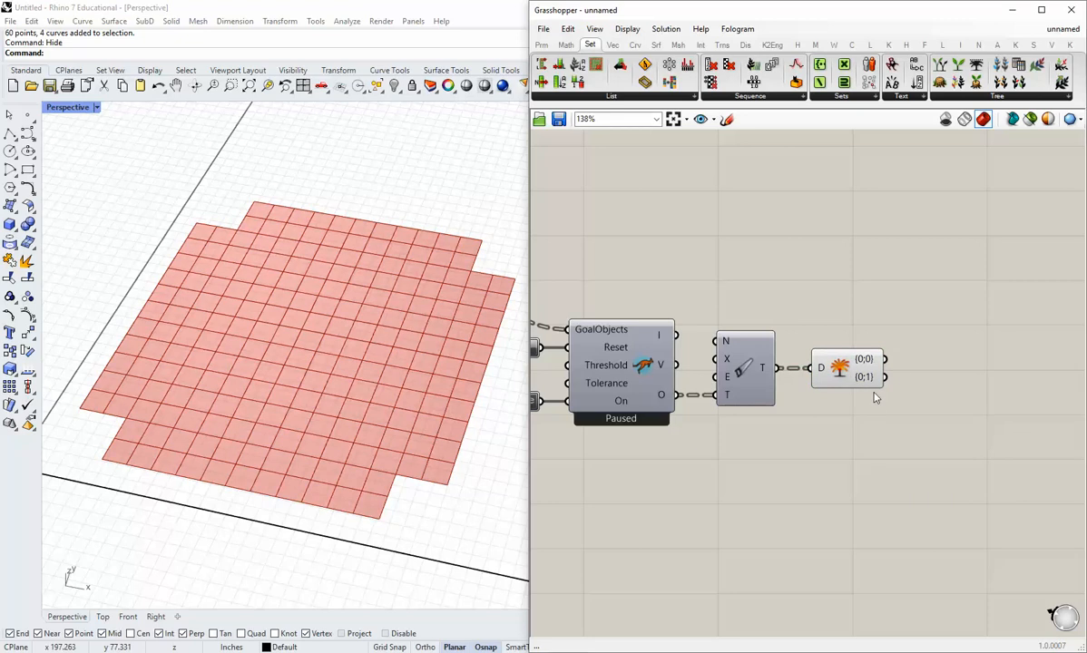
Step: Start the simulation by switching the toggle on the solver's On input to True
right_drag(697, 406, 942, 432)
scroll(941, 432, down, 2)
right_drag(706, 423, 913, 432)
scroll(869, 436, down, 3)
scroll(933, 433, up, 2)
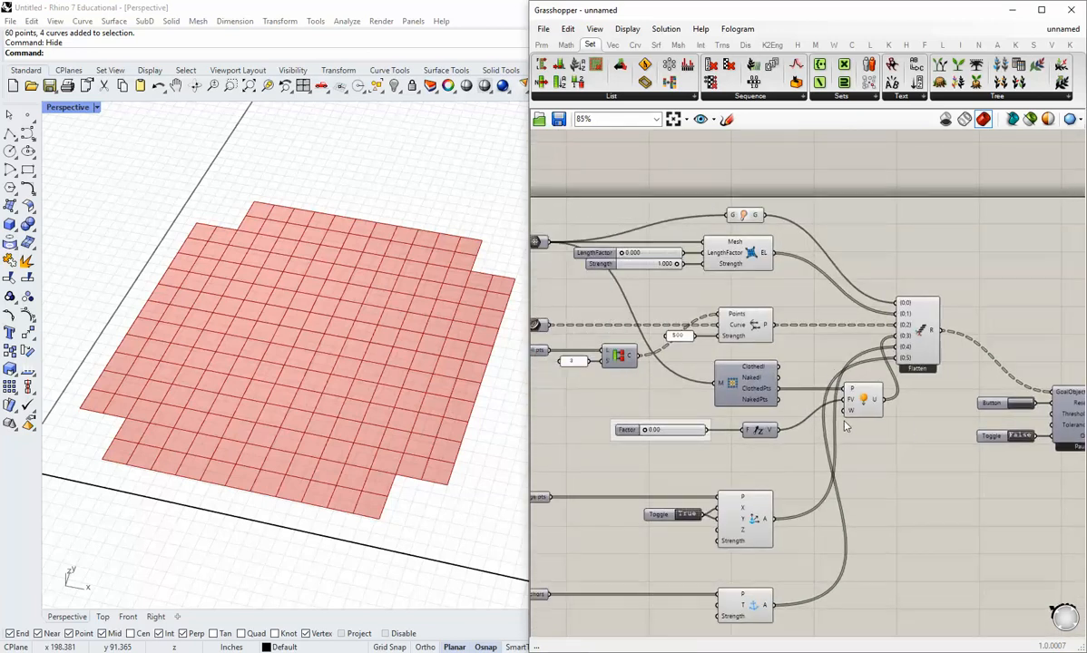
right_drag(610, 388, 664, 388)
right_drag(759, 453, 663, 425)
double_click(969, 384)
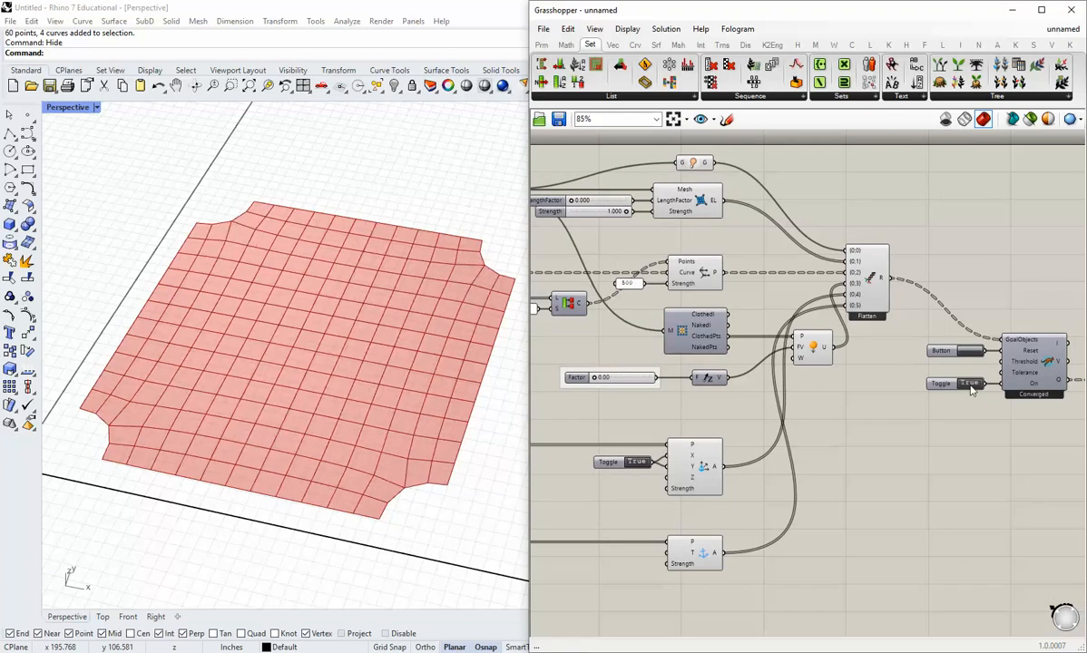
Step: Raise the load's Factor slider to 3.74 and inspect the inflated mesh from a lower viewpoint
right_drag(644, 399, 655, 417)
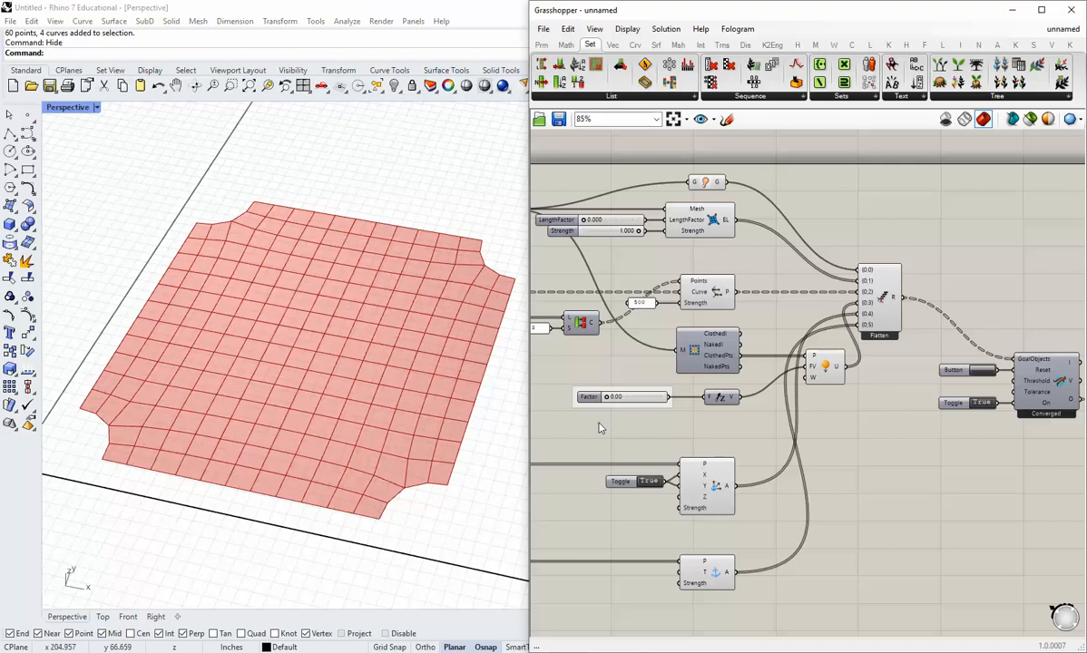
scroll(623, 426, up, 2)
drag(619, 397, 648, 402)
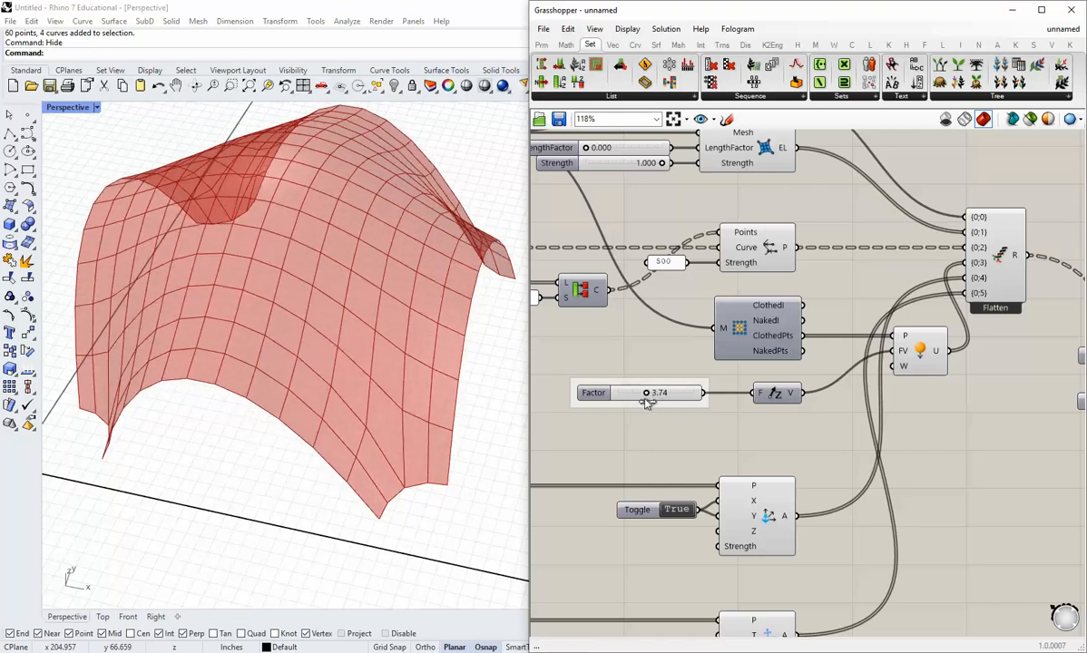
shift+right_drag(383, 363, 395, 285)
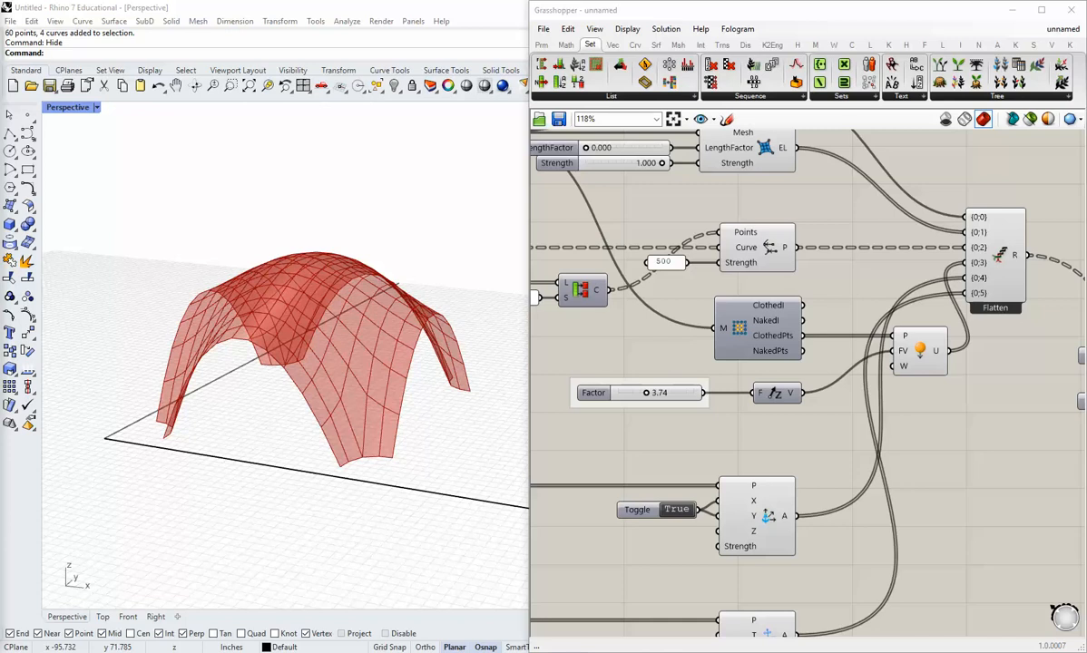
right_click(640, 443)
right_drag(441, 402, 498, 421)
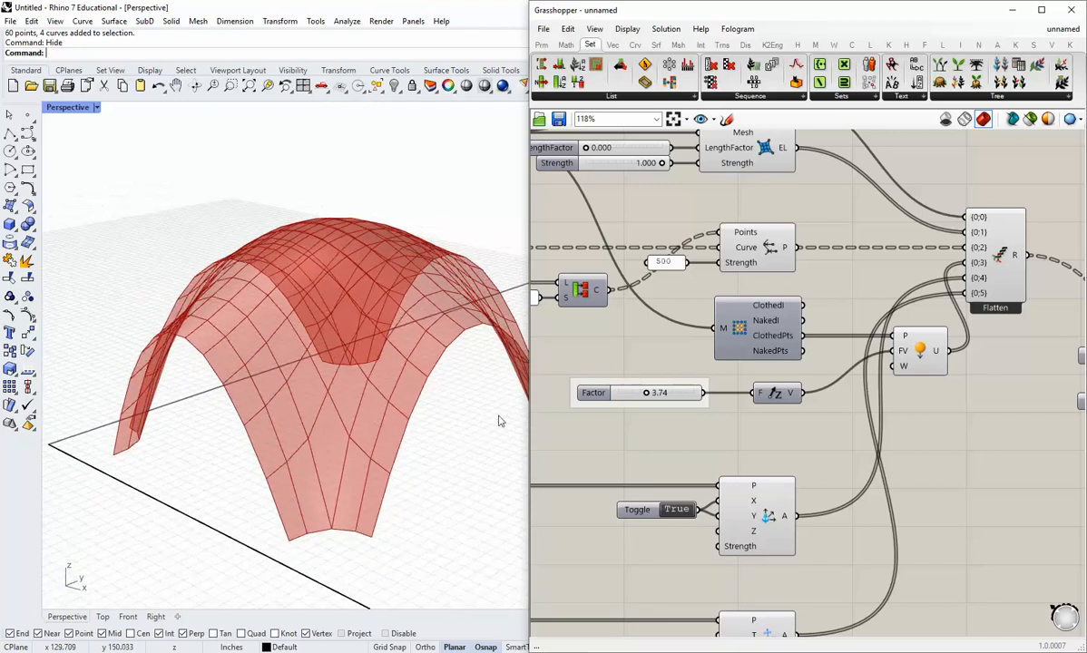
scroll(665, 390, up, 2)
right_drag(324, 357, 302, 384)
Step: Set the load's Factor slider to 3.50
double_click(661, 395)
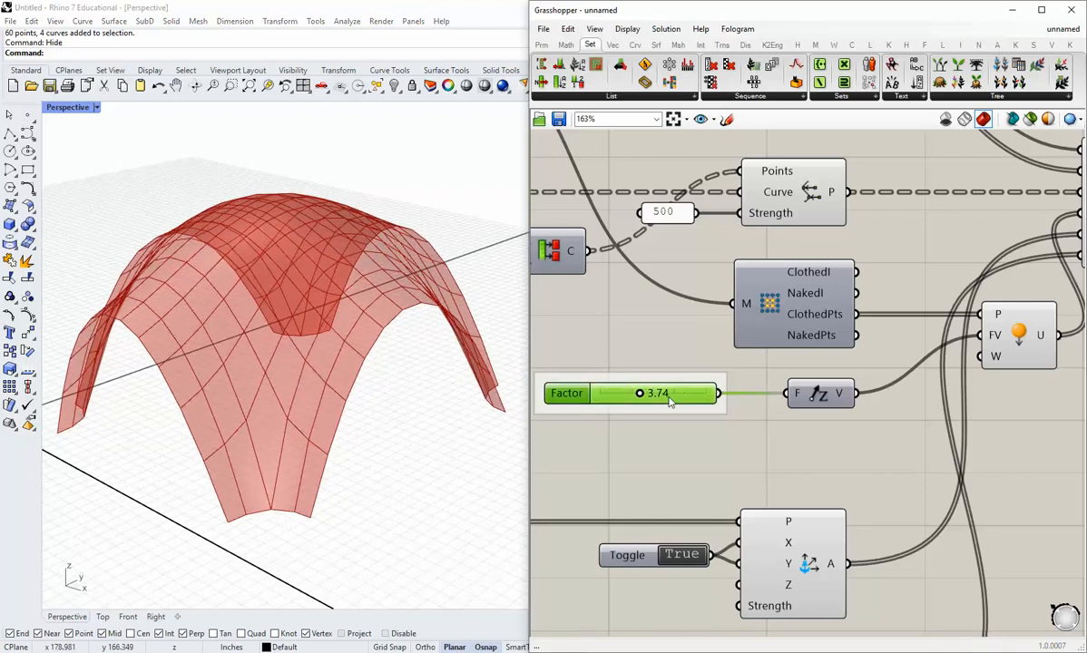
mouse_move(658, 395)
mouse_down()
mouse_move(628, 397)
mouse_move(642, 400)
mouse_up()
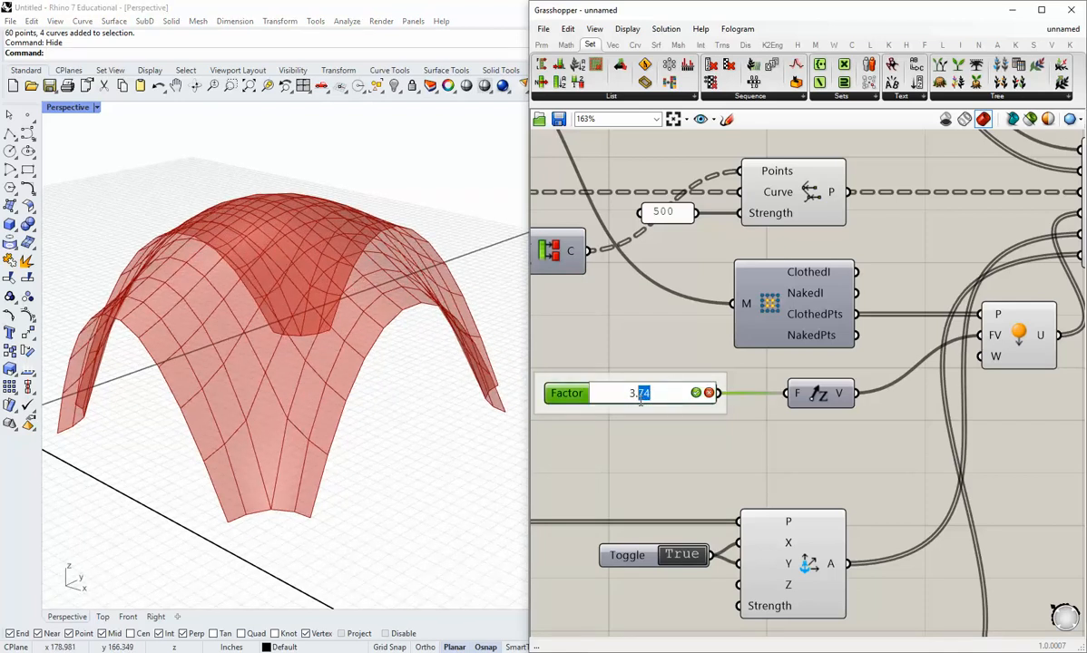
text(5)
key(Return)
click(675, 458)
scroll(670, 391, down, 3)
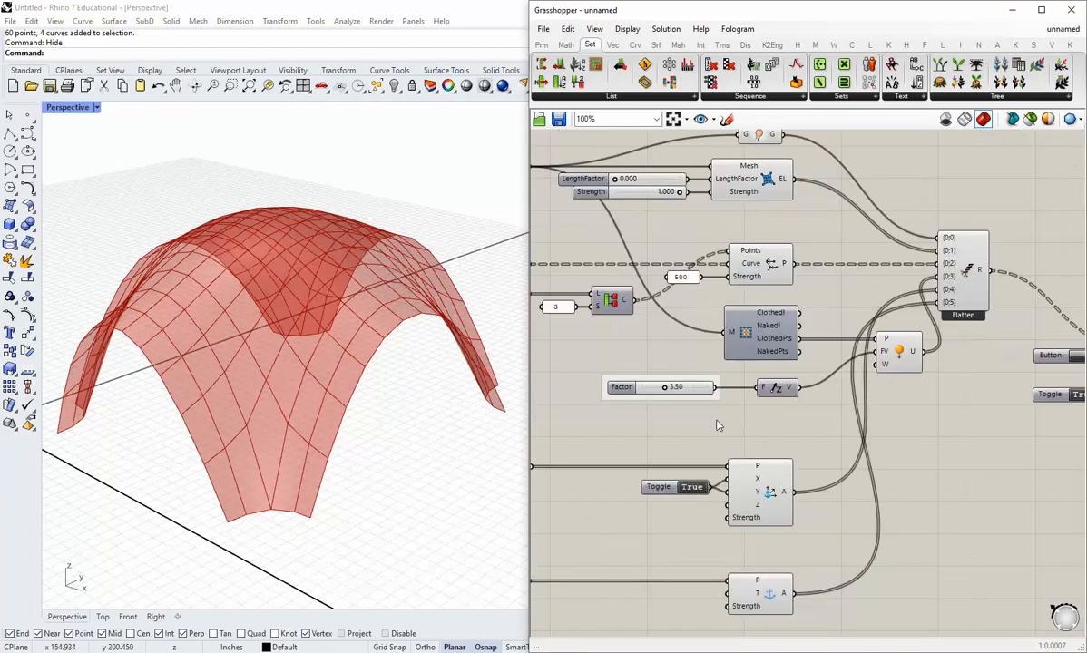
scroll(772, 474, down, 1)
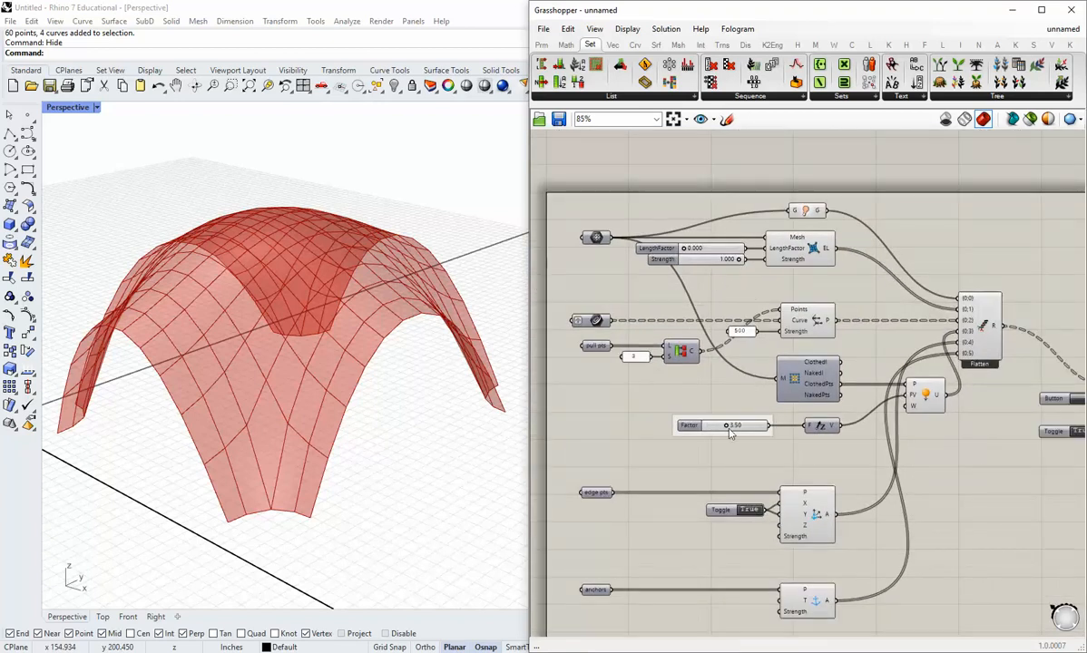
Step: Examine the relaxed vault from several angles alongside the goal definition
right_drag(311, 378, 311, 403)
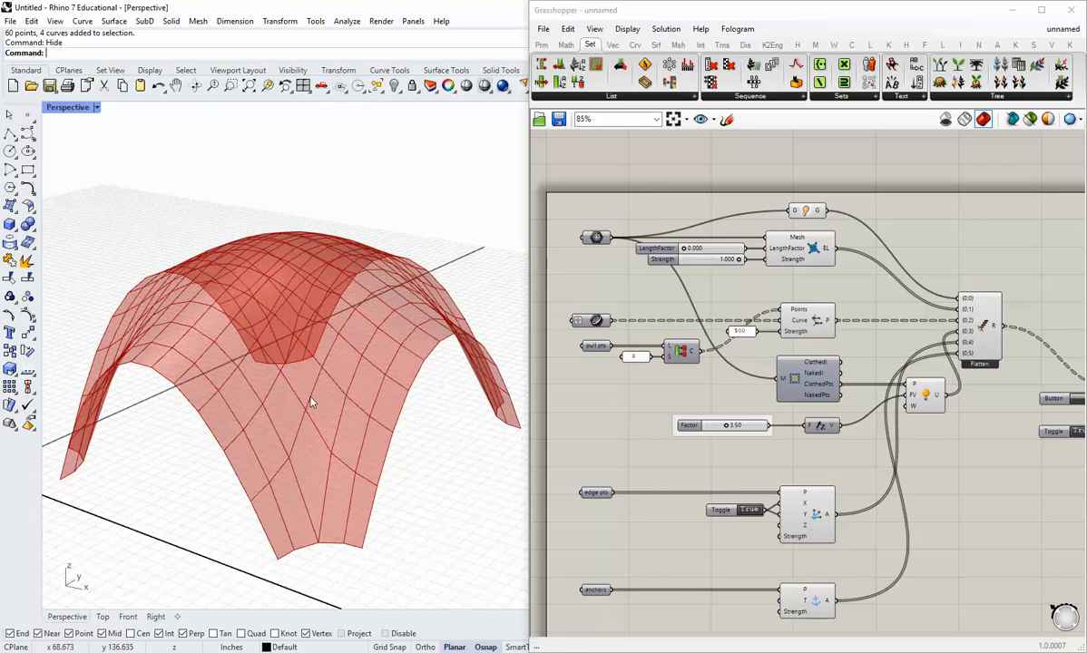
right_drag(226, 384, 279, 430)
scroll(278, 430, down, 2)
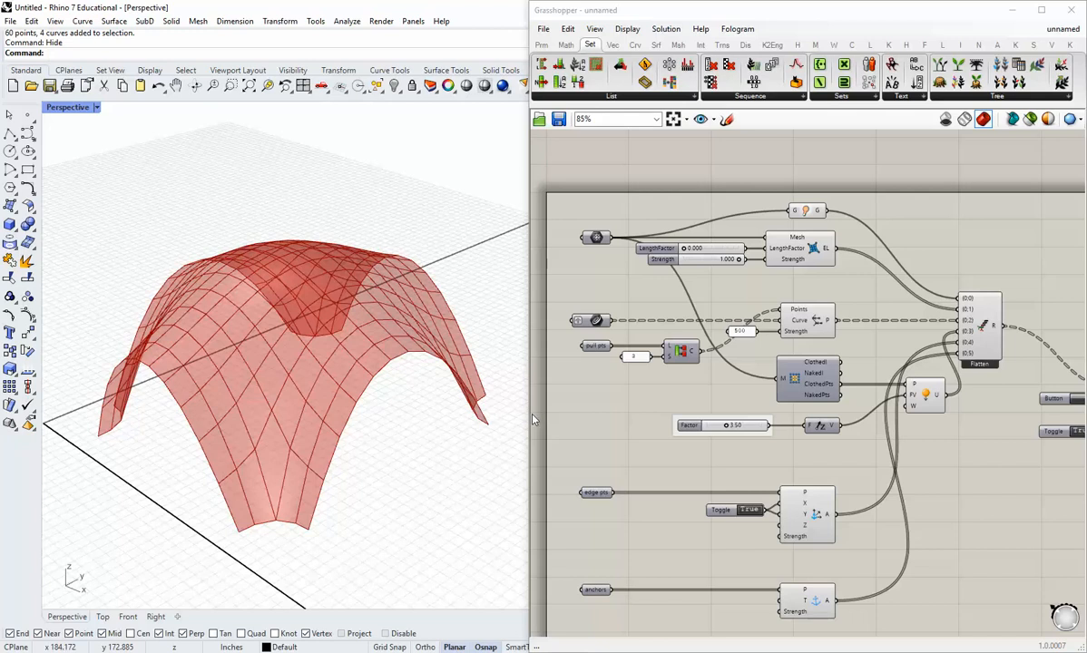
drag(528, 415, 550, 414)
right_drag(449, 422, 552, 396)
right_drag(678, 422, 627, 375)
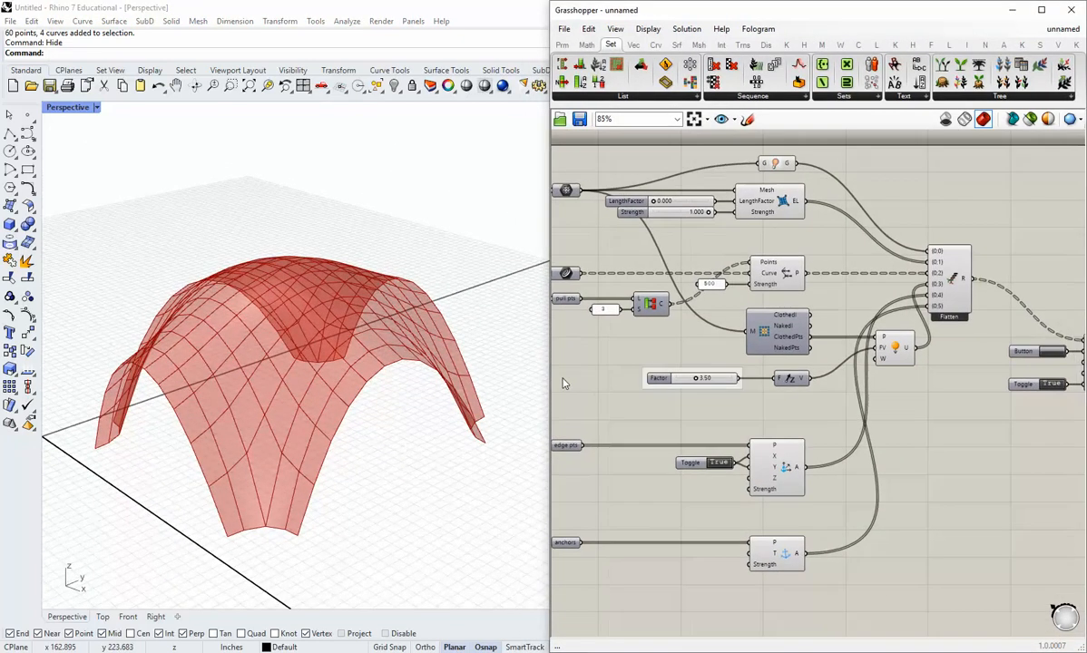
drag(550, 380, 532, 376)
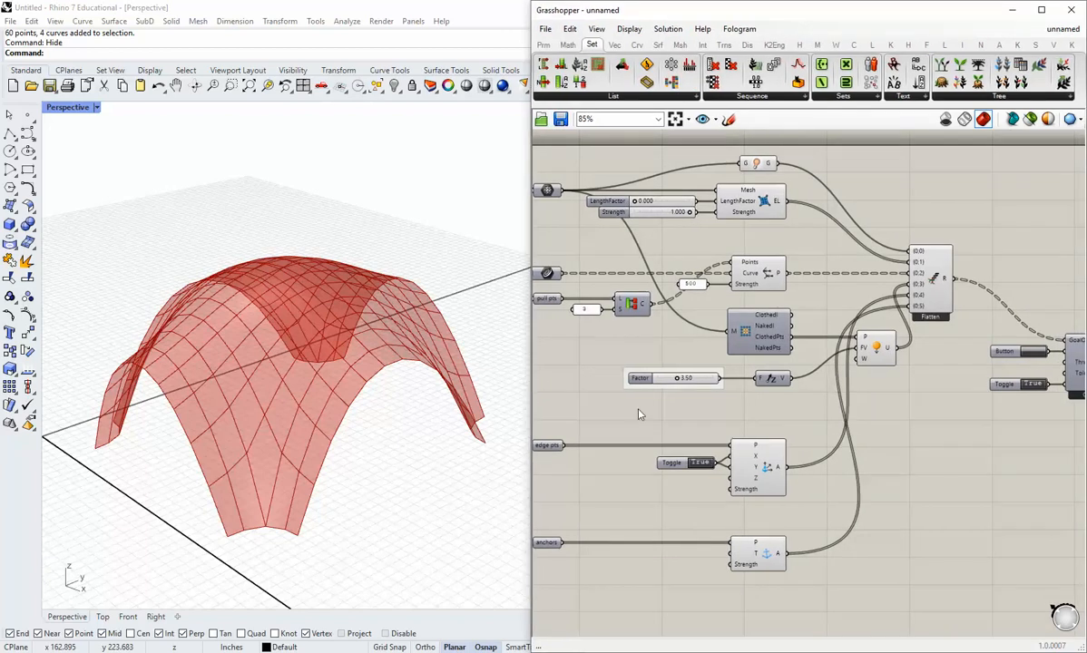
scroll(638, 413, down, 4)
scroll(692, 422, up, 4)
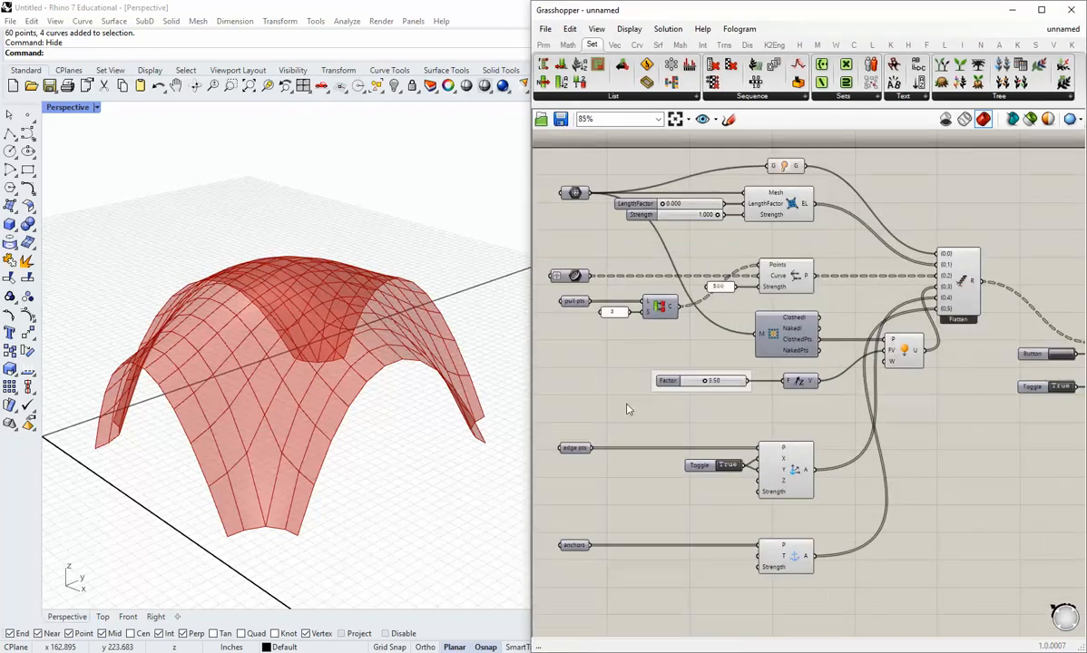
right_drag(374, 405, 359, 449)
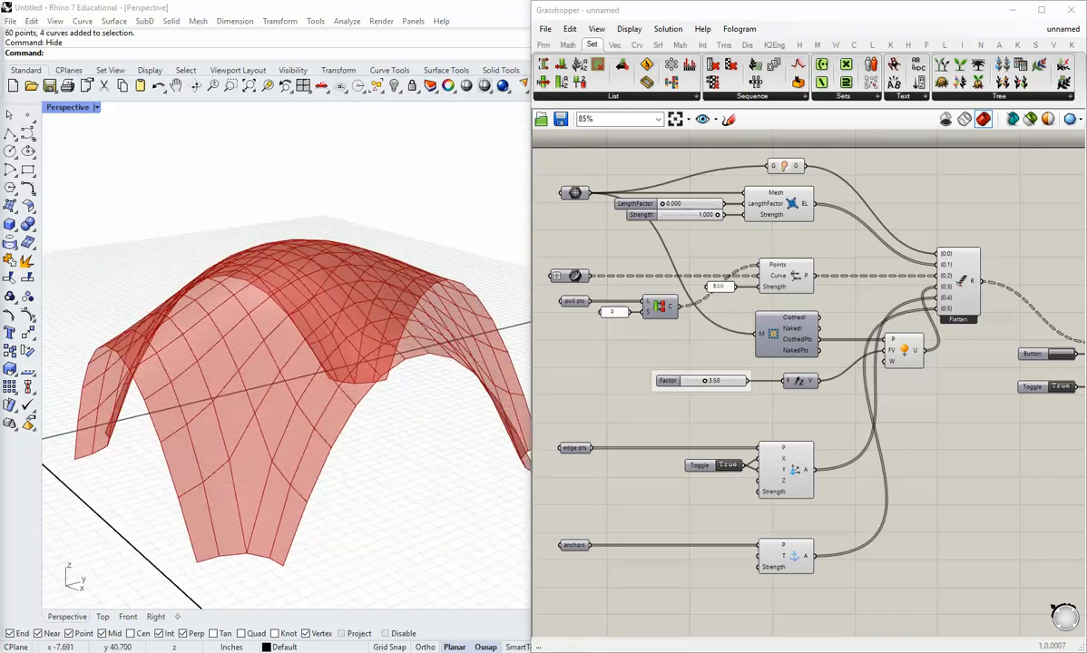